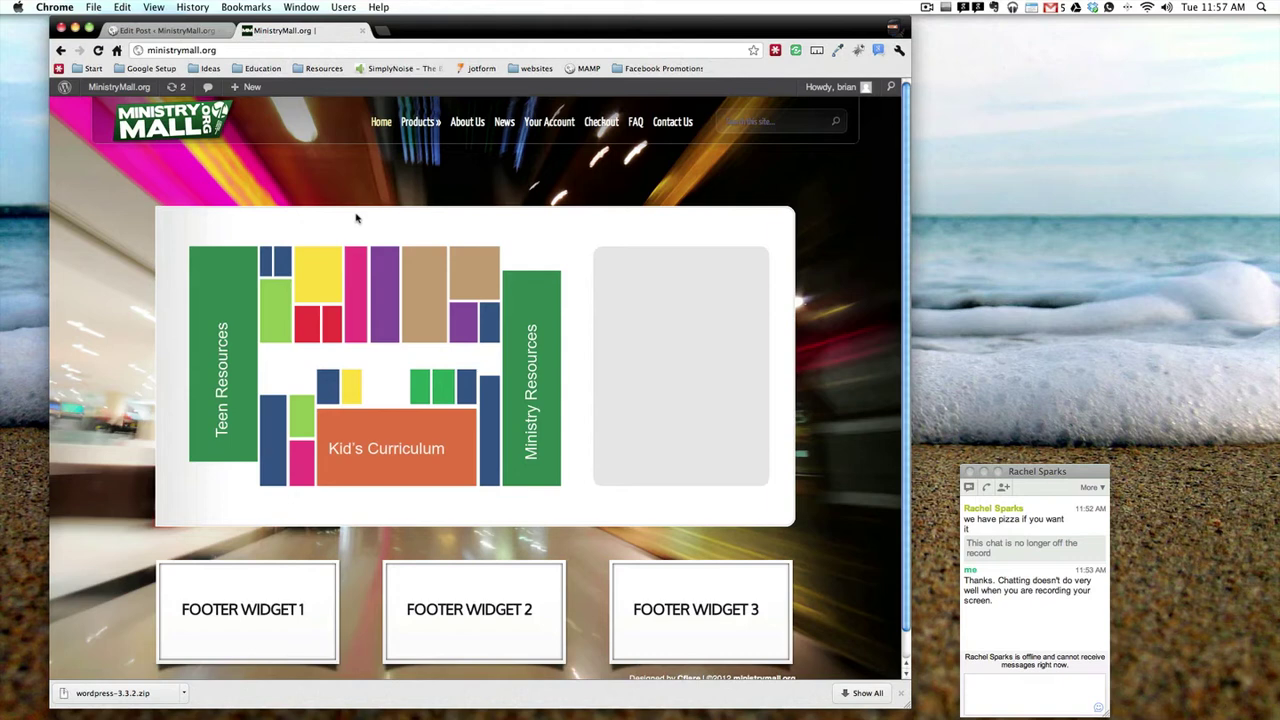
Step: Open the Videos page from the site's product categories and look over its category layout
mouse_move(449, 125)
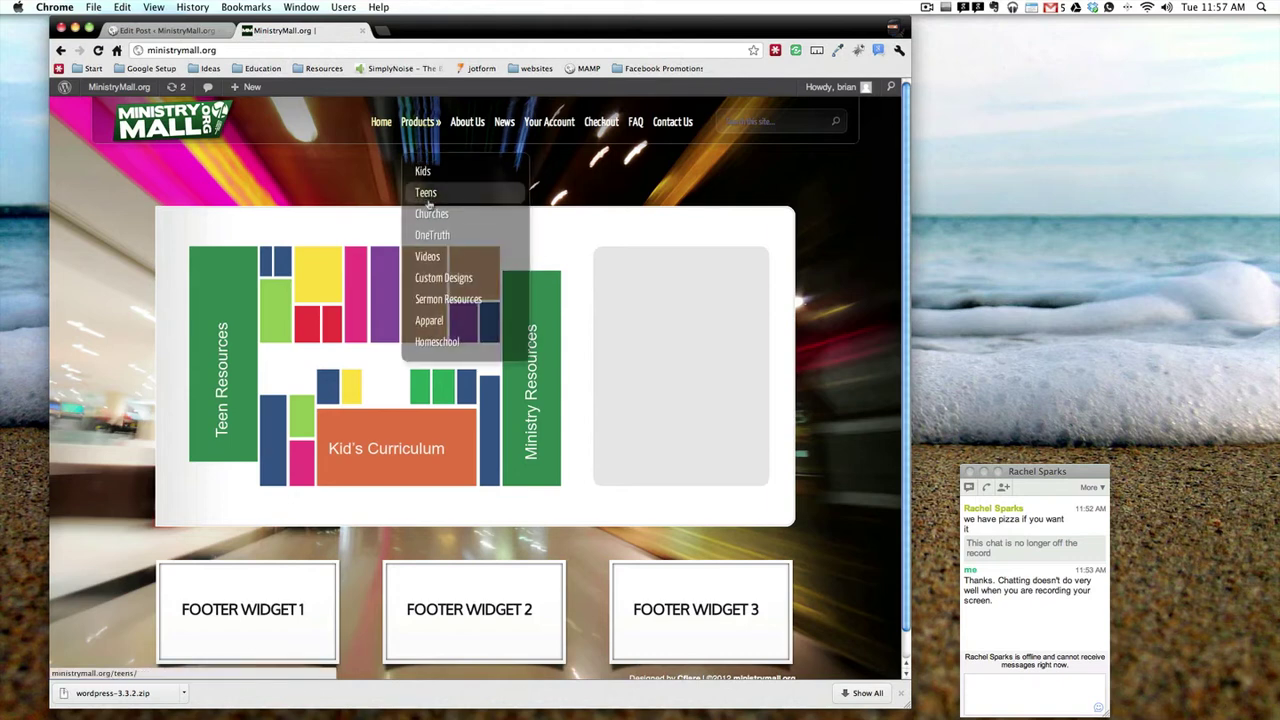
left_click(430, 256)
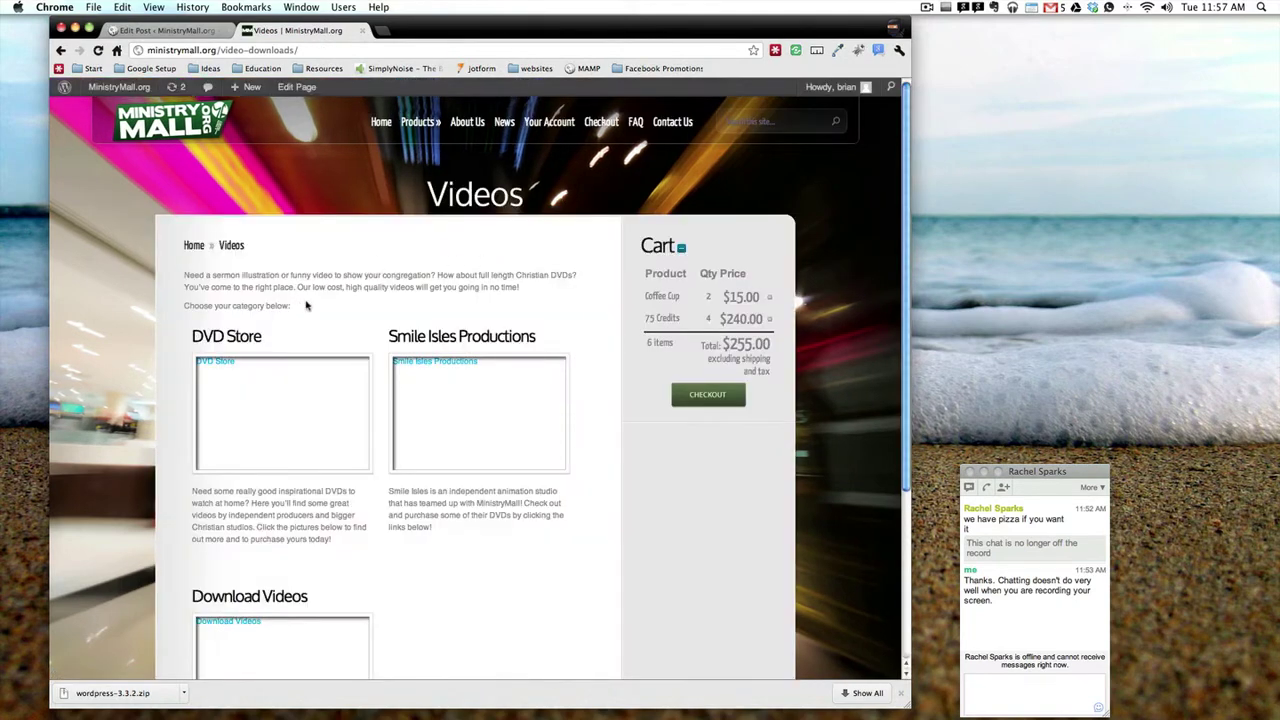
scroll(307, 305, "down", 2)
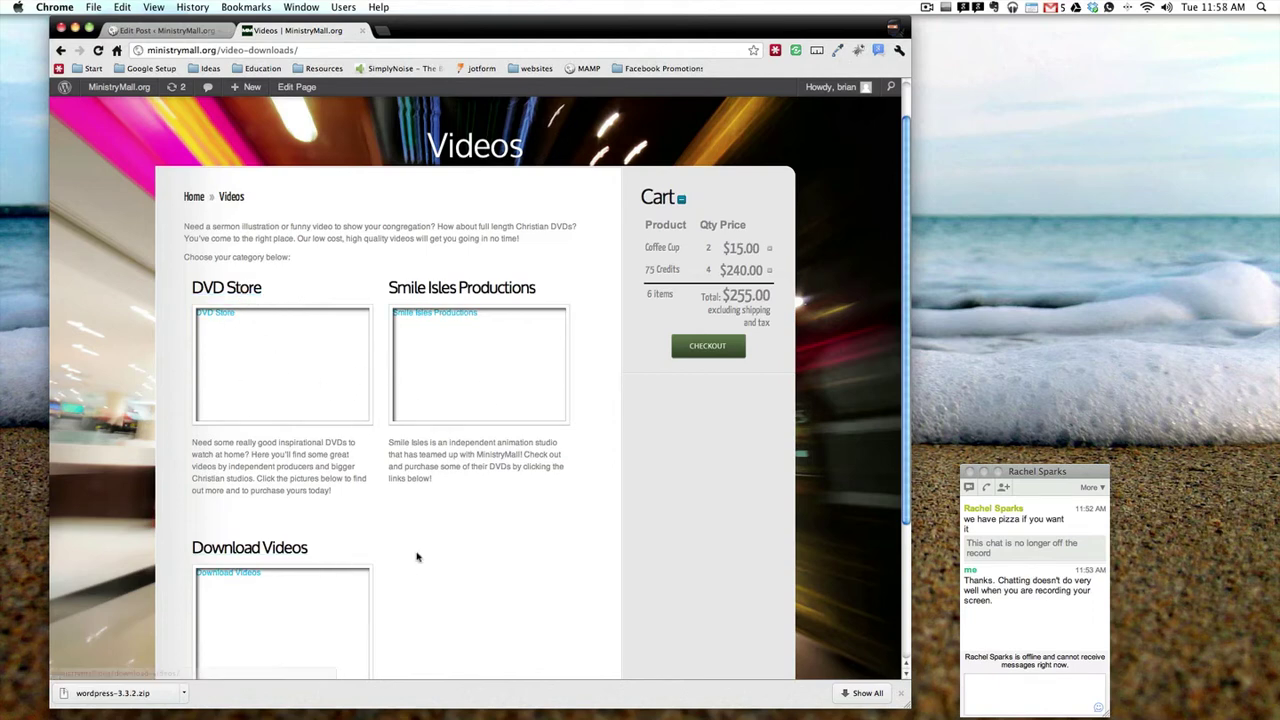
scroll(424, 557, "down", 3)
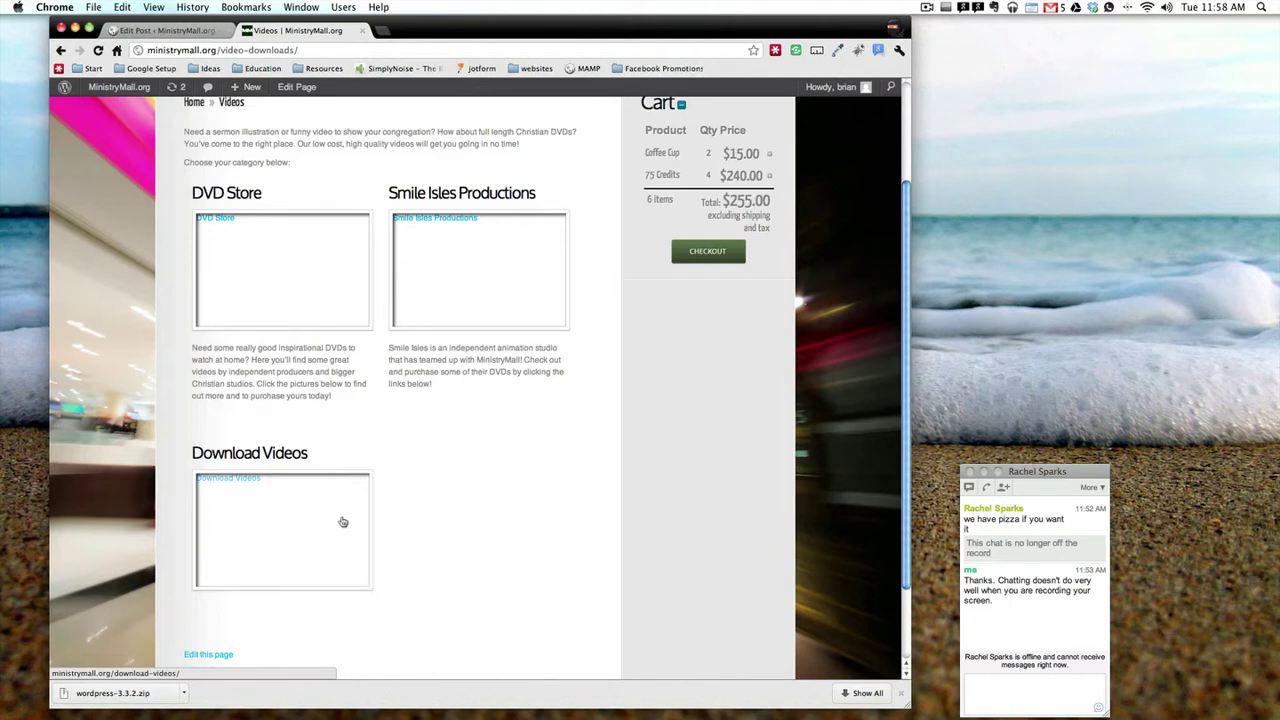
scroll(457, 528, "up", 2)
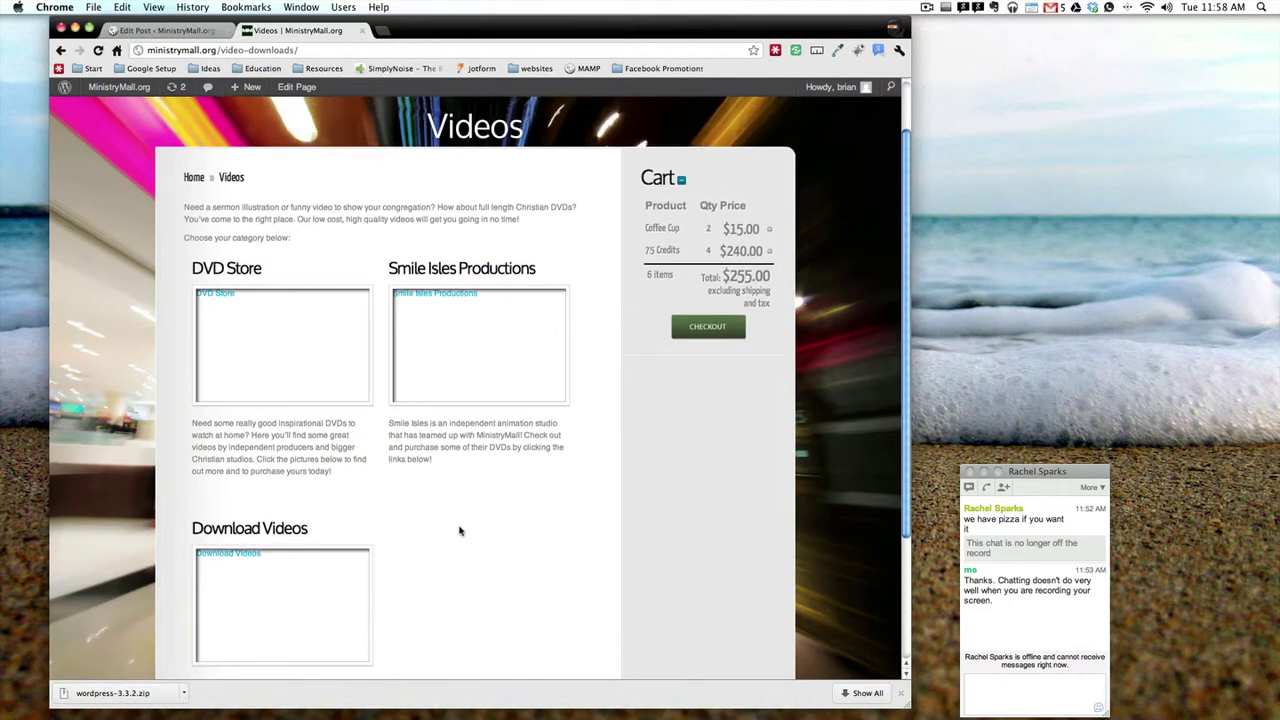
scroll(460, 530, "up", 2)
Step: Open the Kids product page and look through its item listing
mouse_move(418, 122)
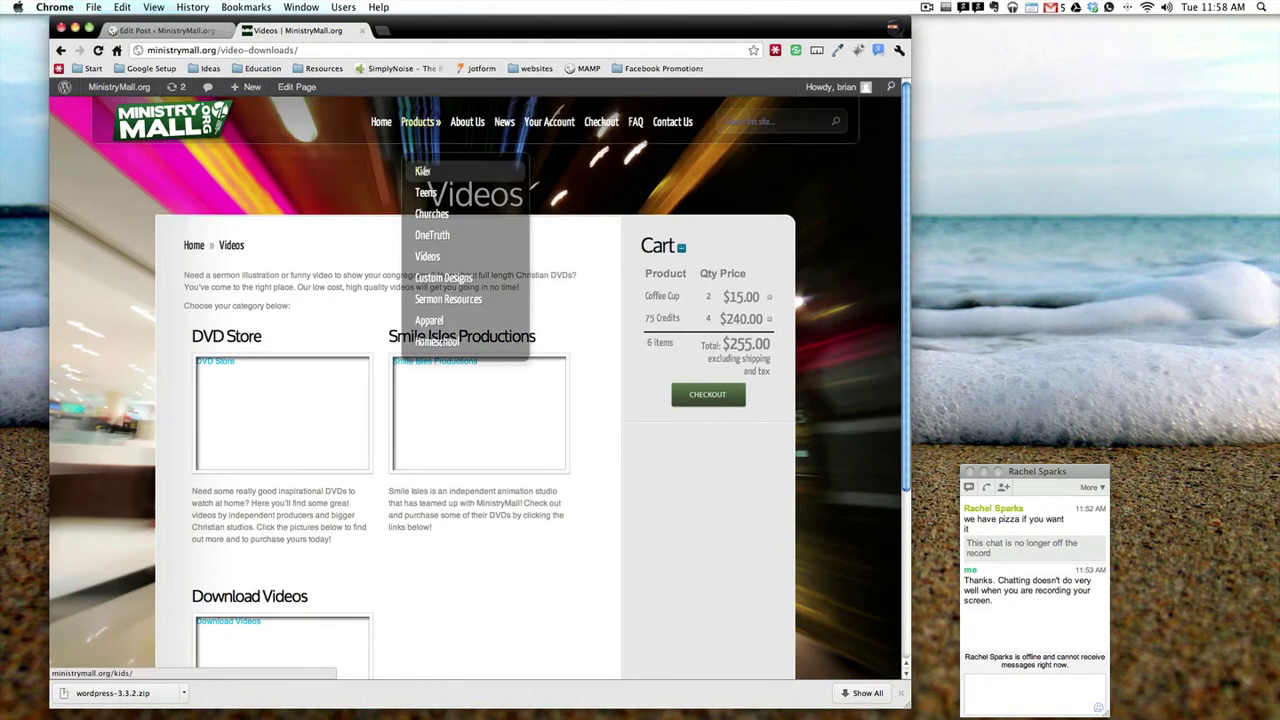
left_click(423, 171)
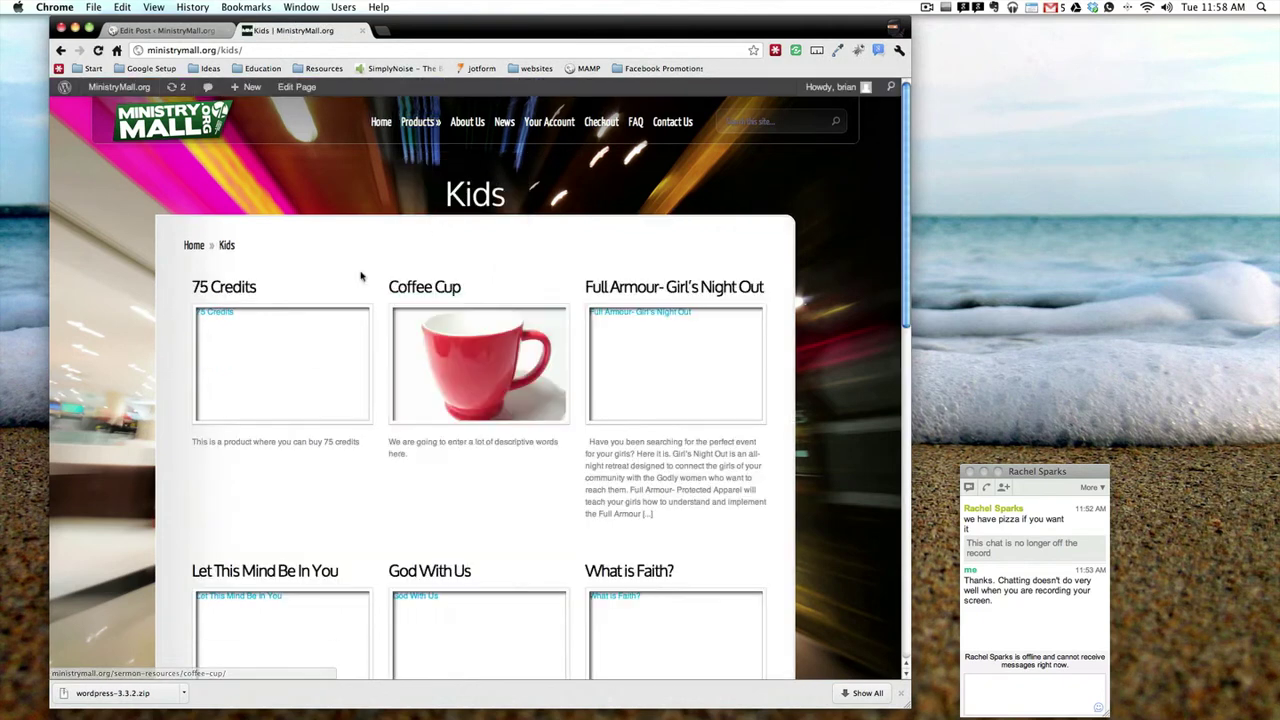
scroll(310, 277, "down", 2)
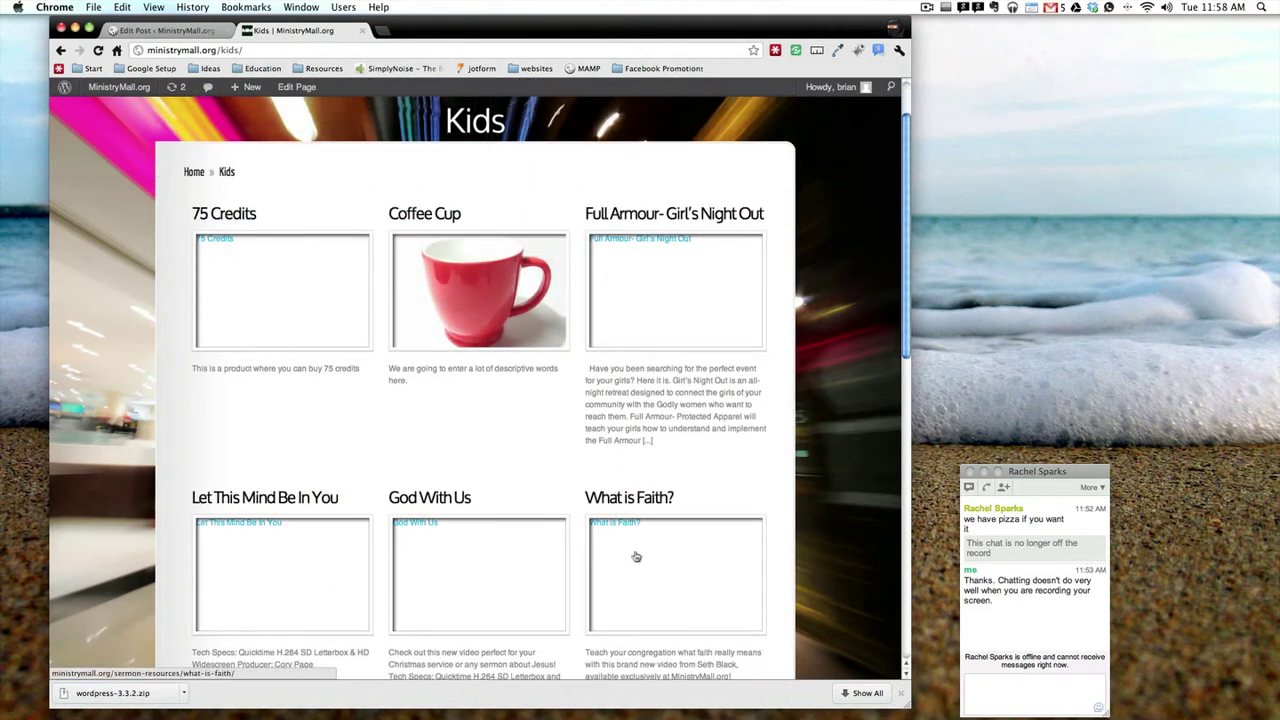
scroll(390, 541, "down", 5)
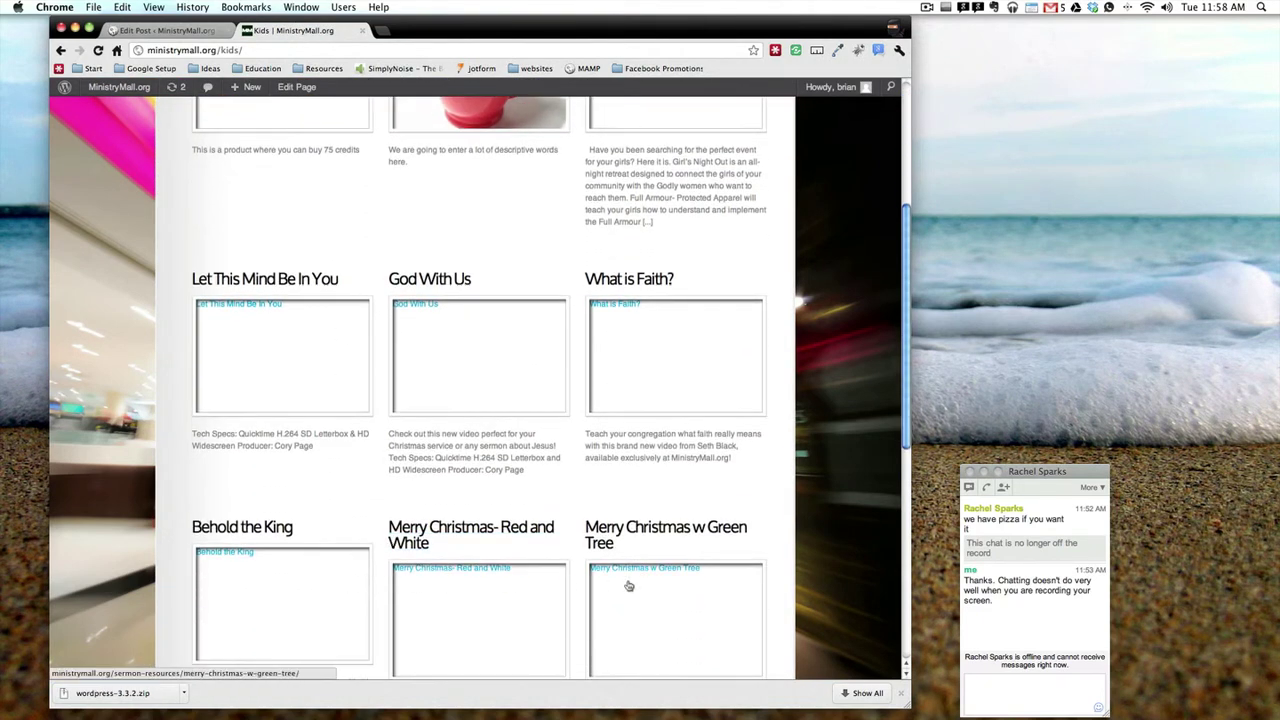
scroll(628, 586, "up", 7)
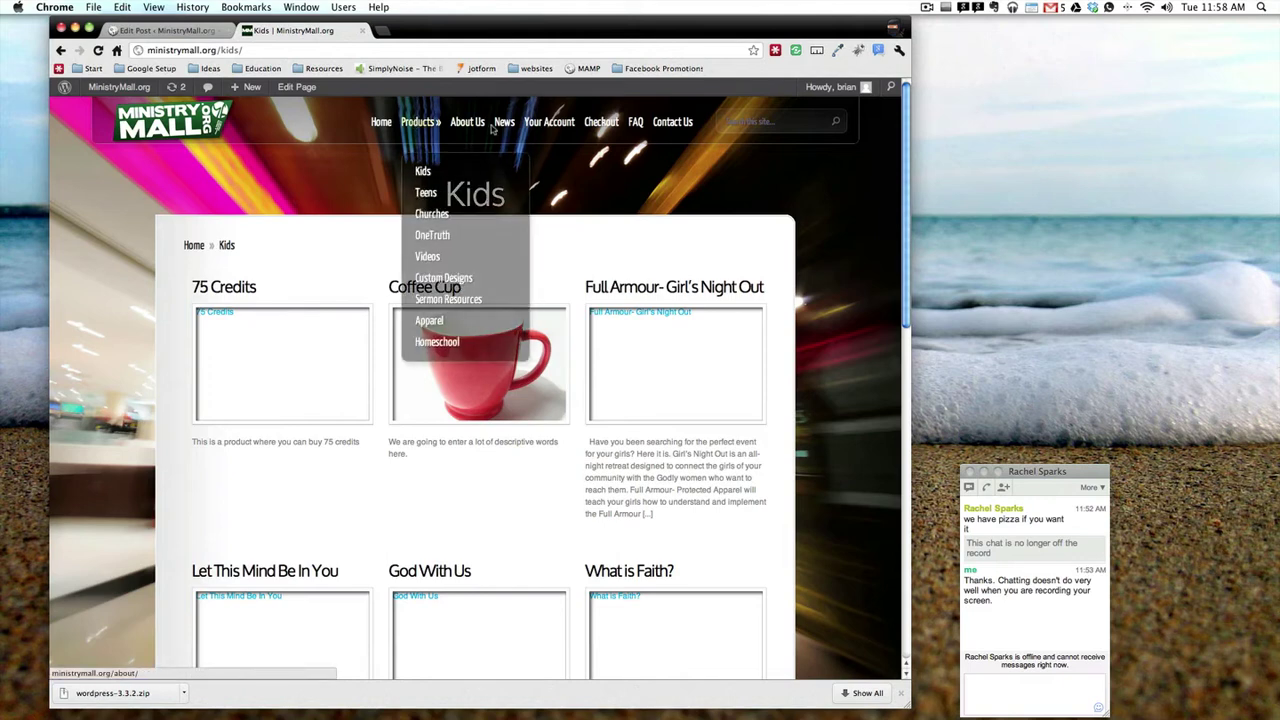
Step: Return to the Videos page and remove the Coffee Cup and 75 Credits items from the cart
mouse_move(418, 165)
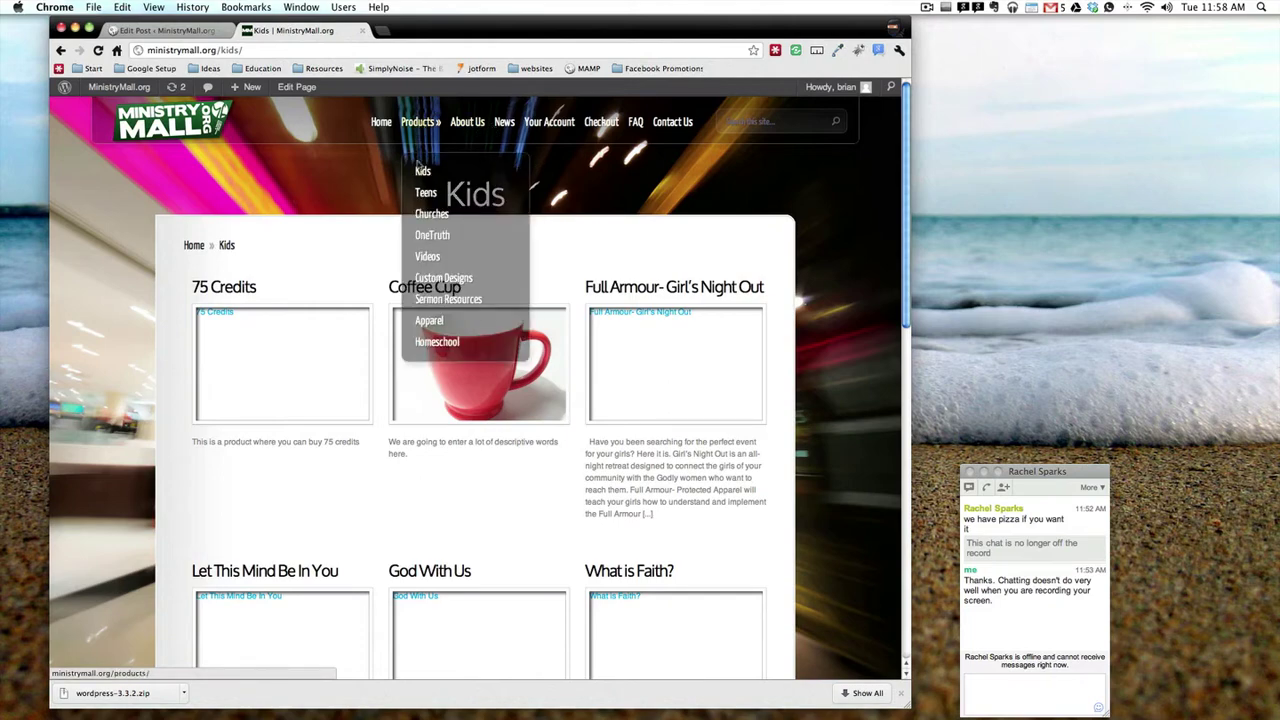
left_click(427, 256)
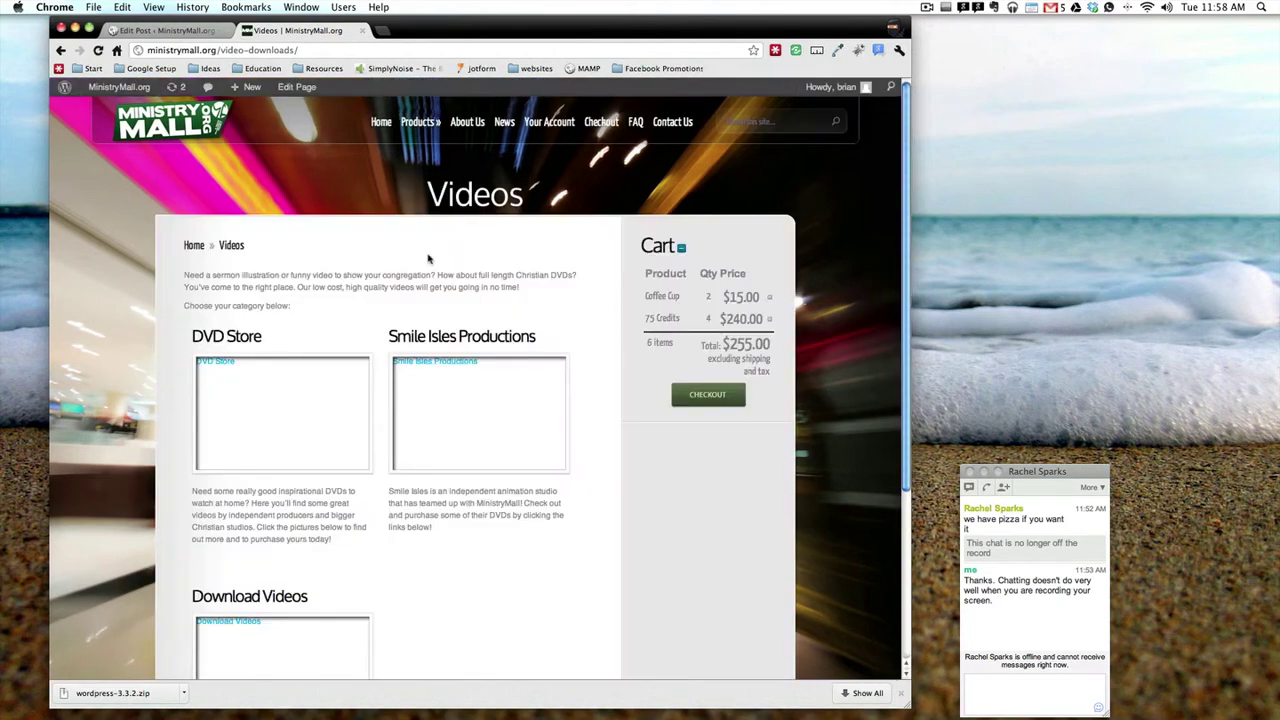
scroll(341, 264, "down", 3)
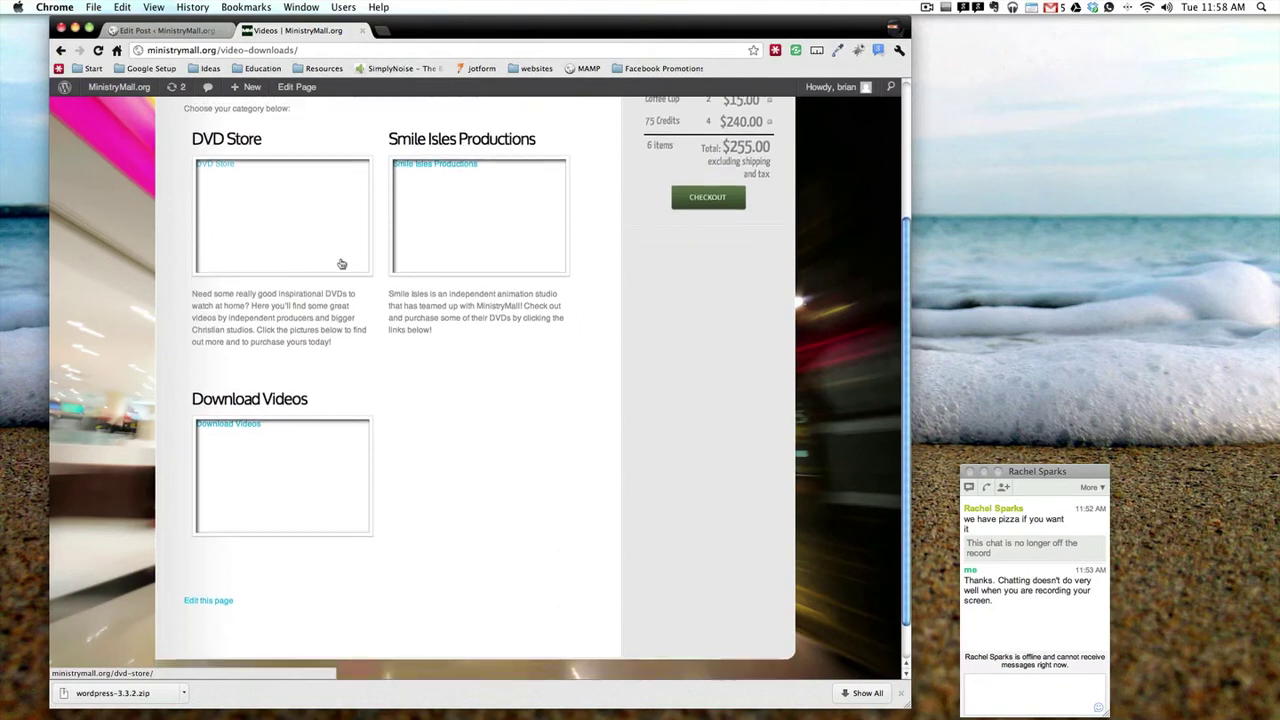
scroll(341, 264, "up", 2)
scroll(341, 264, "up", 1)
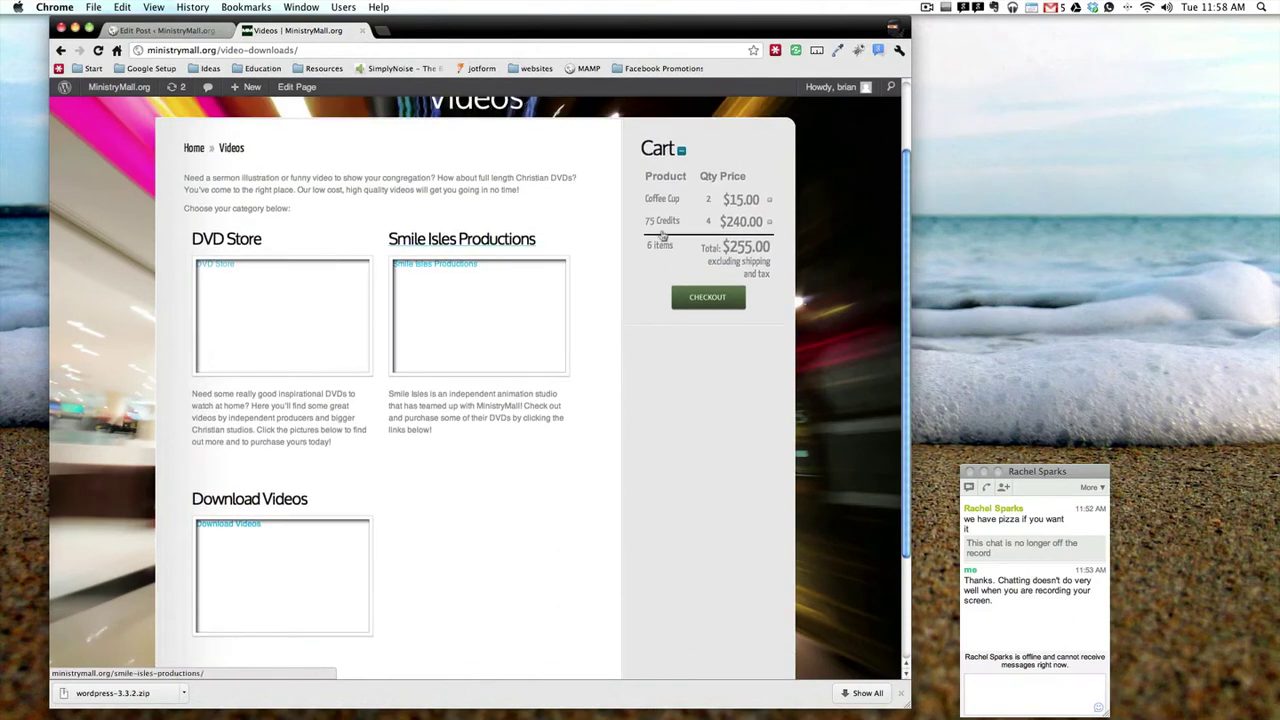
left_click(770, 208)
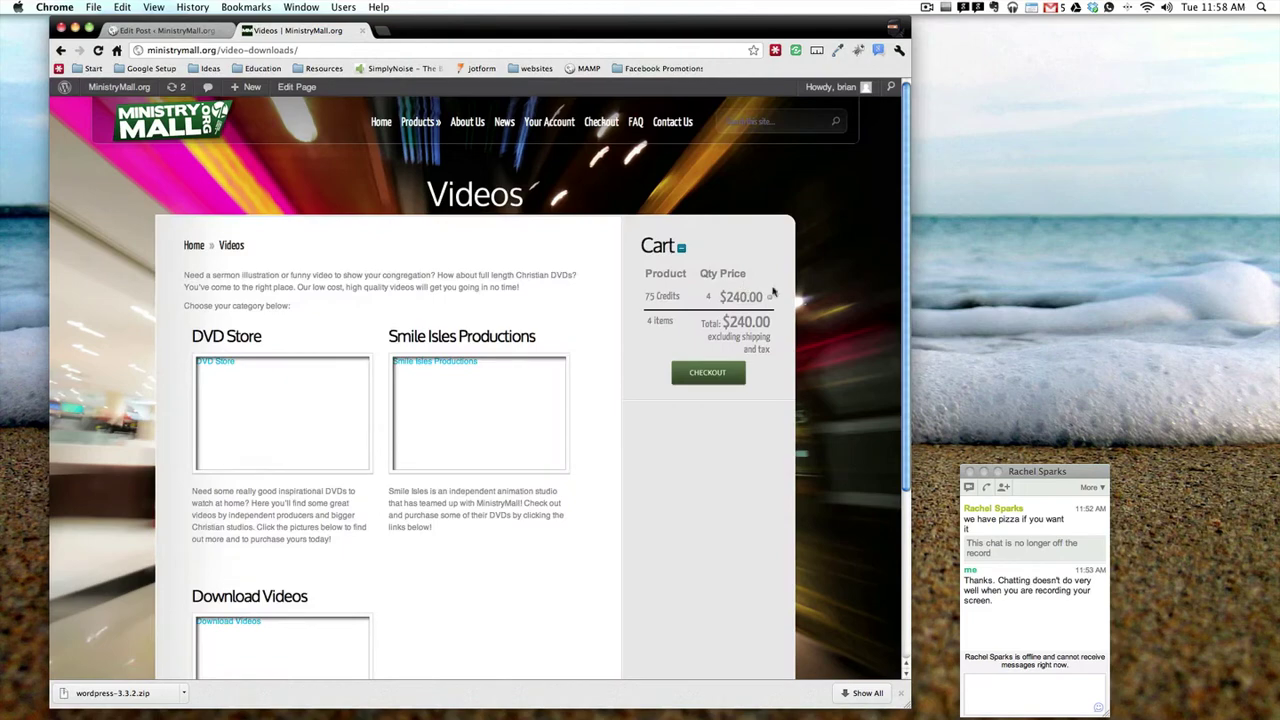
left_click(771, 297)
Step: Examine the Videos page's intro text, category titles, thumbnails and descriptions
scroll(371, 243, "down", 3)
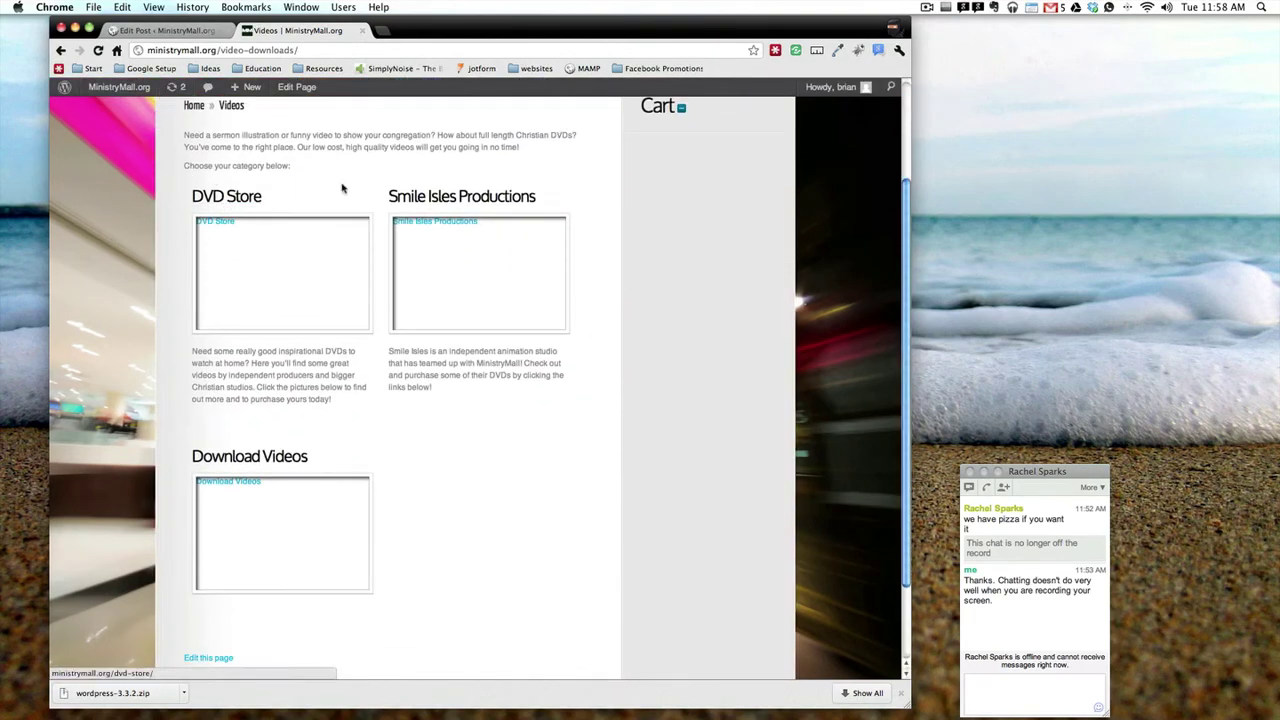
scroll(343, 189, "up", 2)
scroll(447, 228, "up", 1)
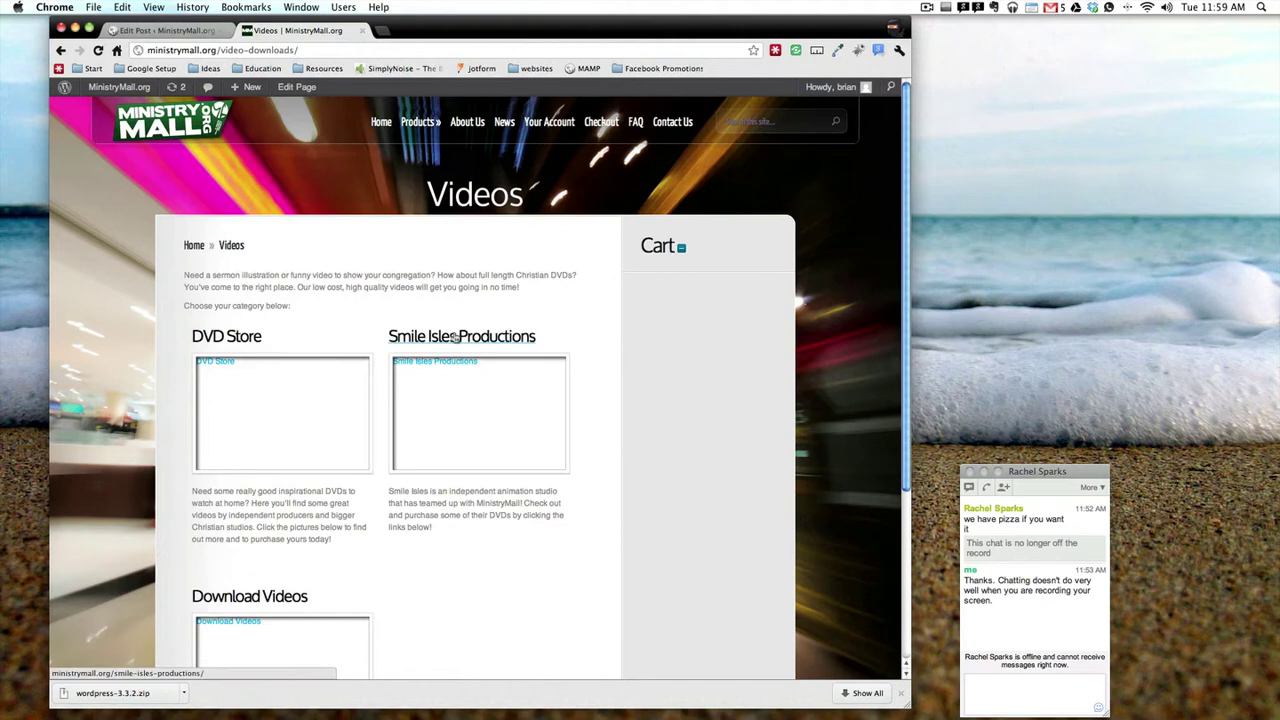
scroll(380, 334, "down", 2)
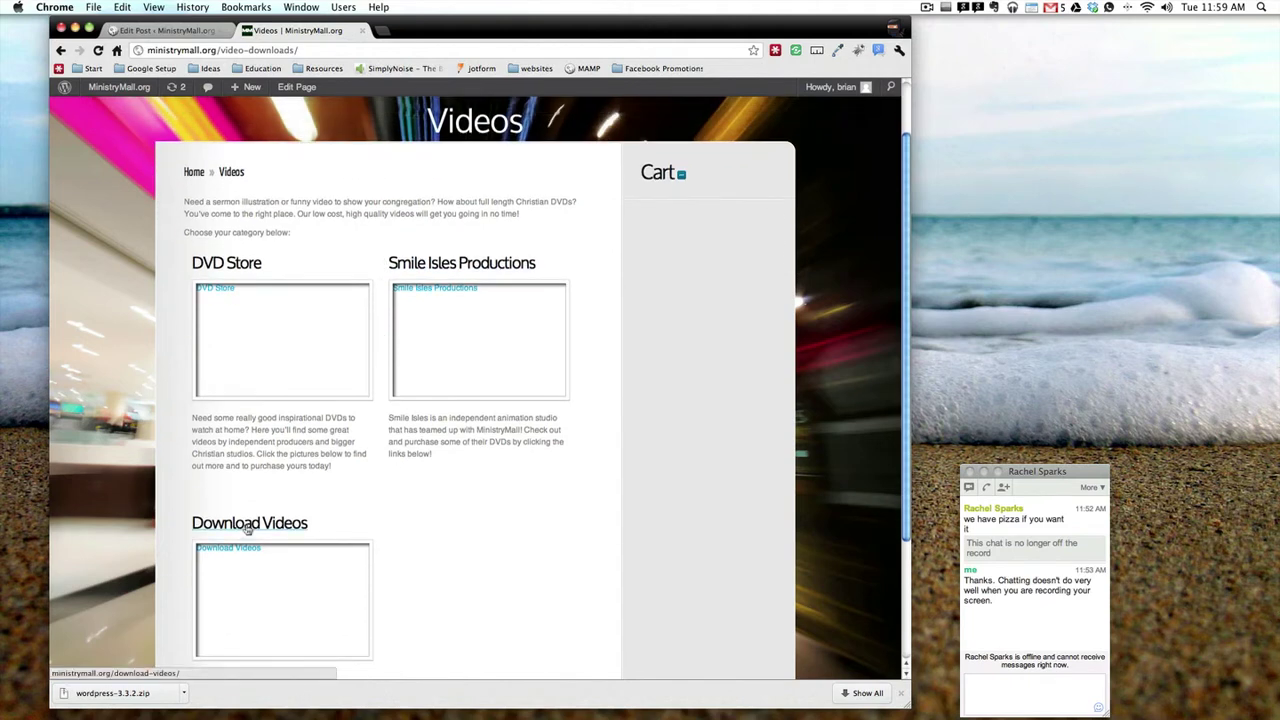
scroll(351, 497, "up", 1)
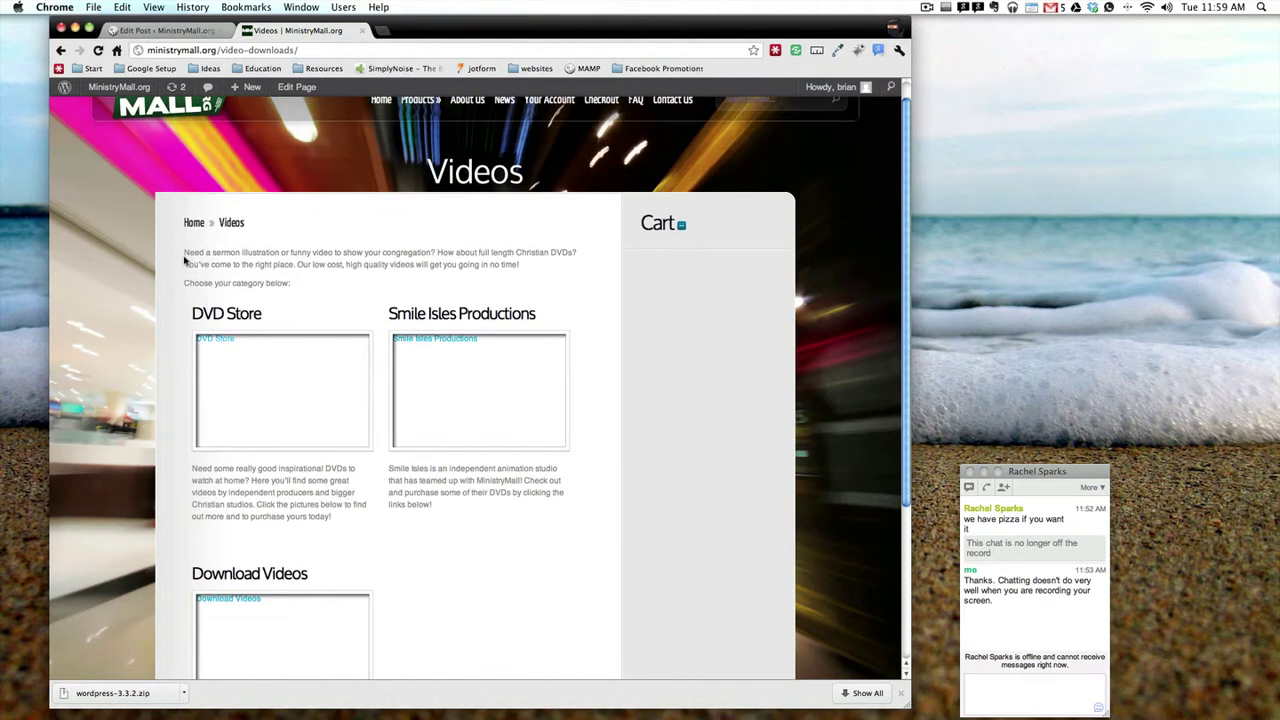
left_click_drag(184, 258, 192, 286)
left_click(230, 300)
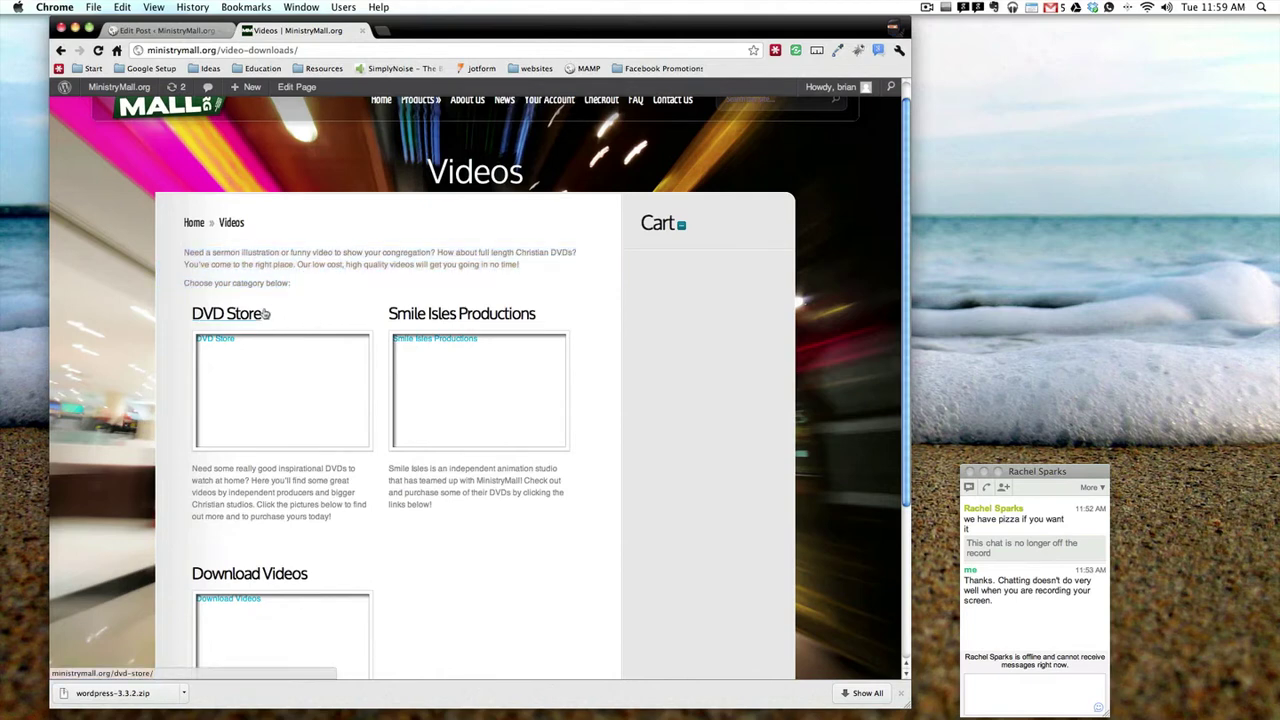
scroll(457, 414, "down", 5)
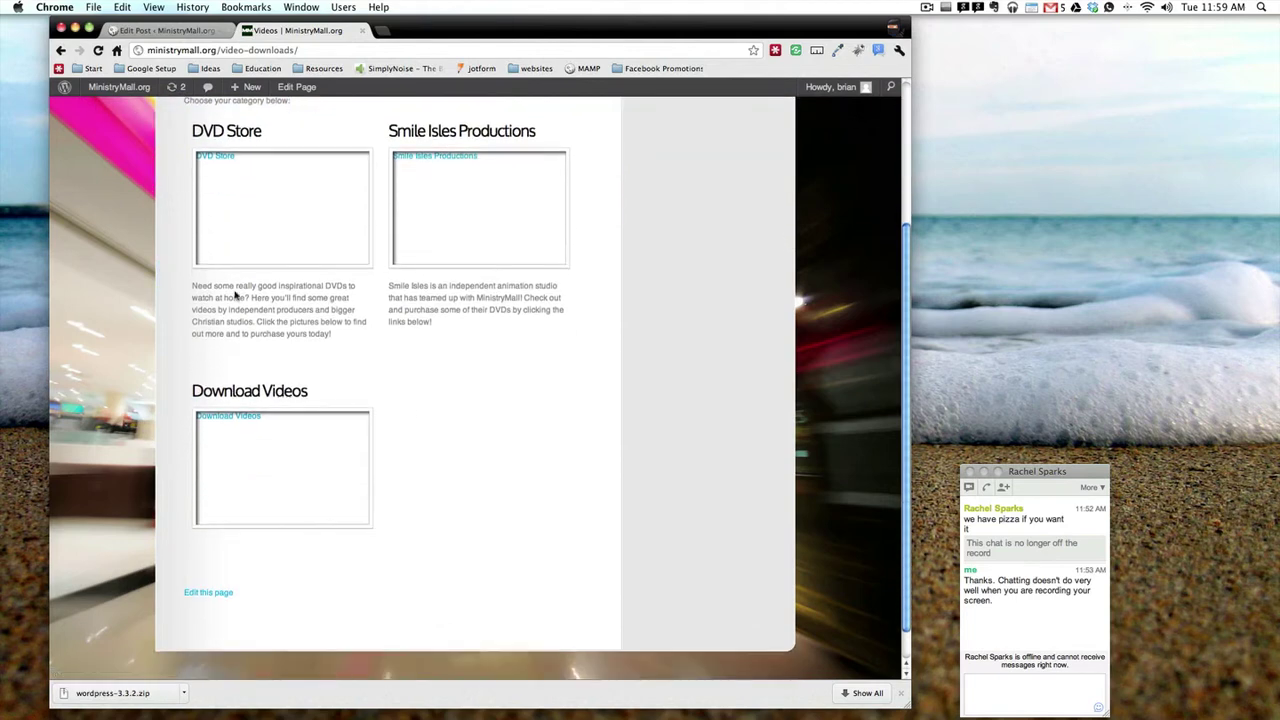
left_click_drag(194, 287, 403, 298)
left_click(351, 334)
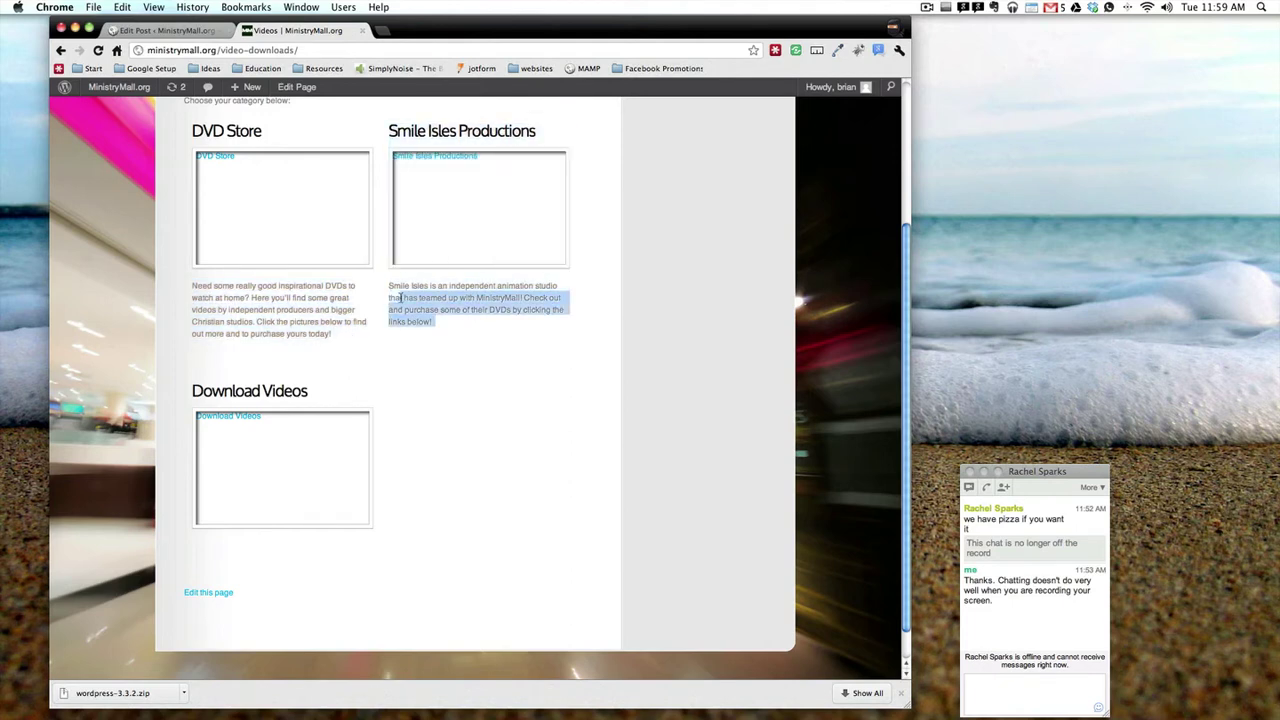
left_click(465, 338)
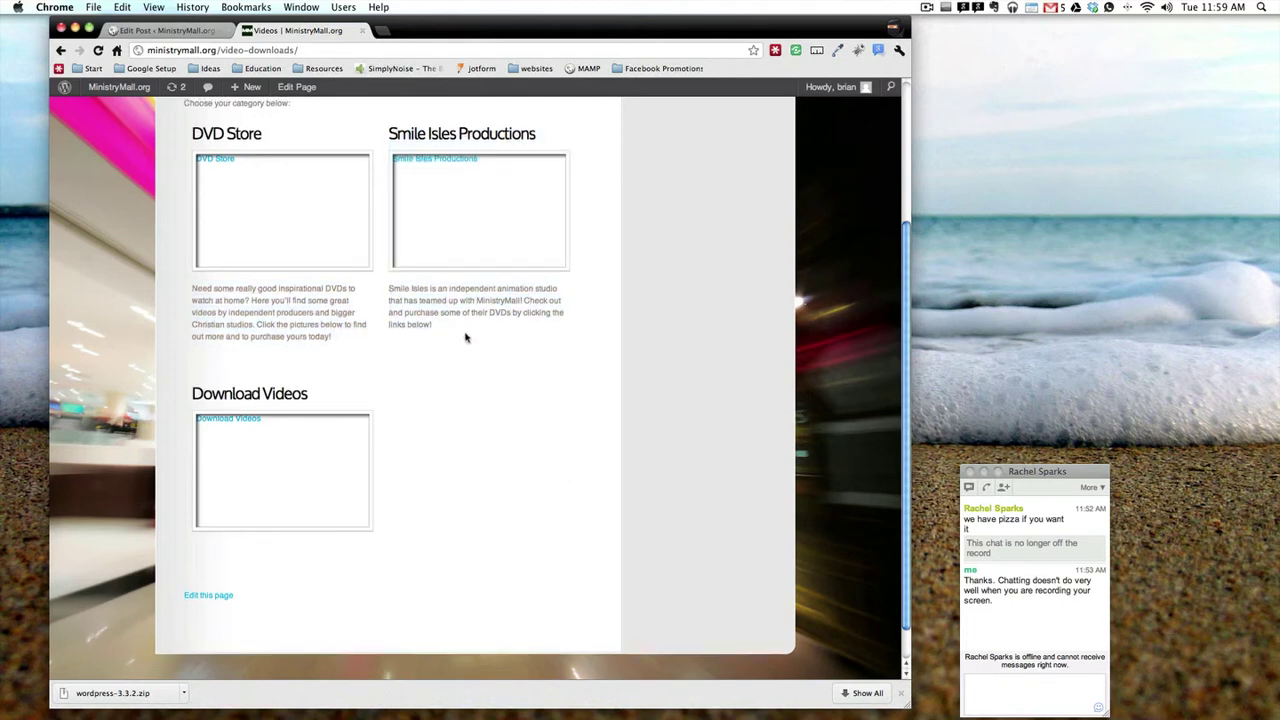
scroll(465, 338, "up", 4)
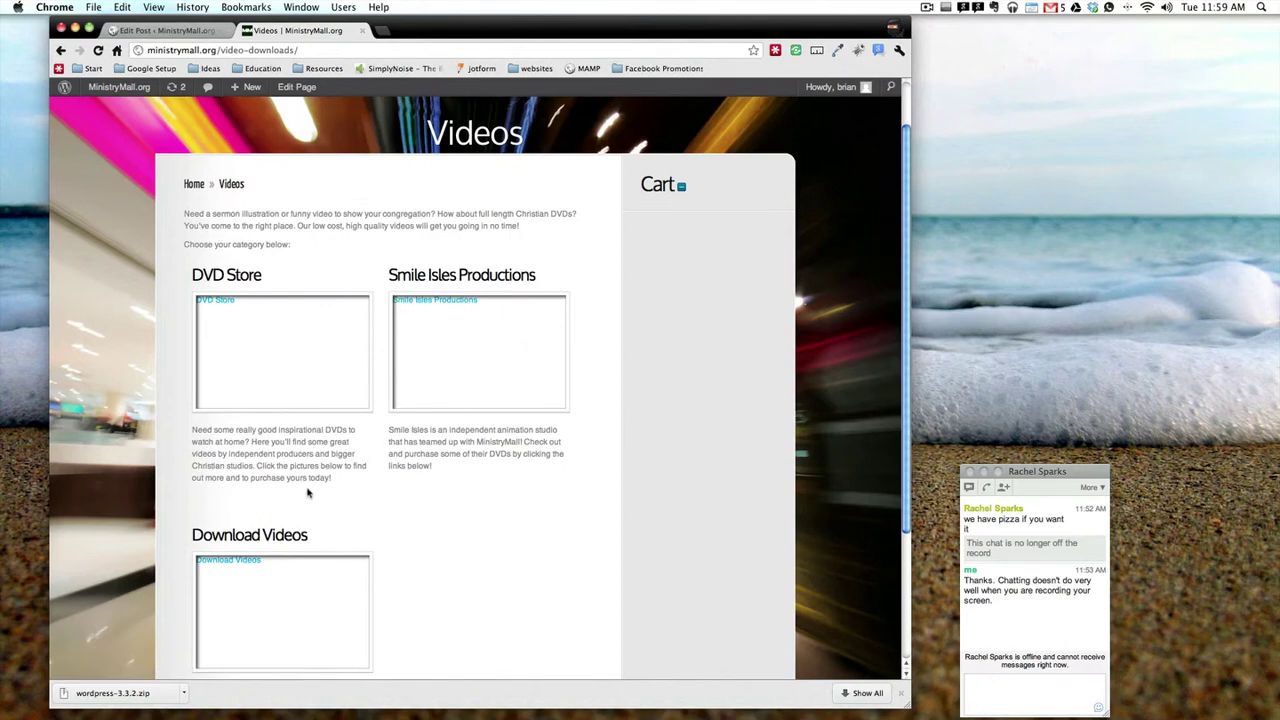
scroll(362, 480, "down", 1)
scroll(362, 480, "down", 5)
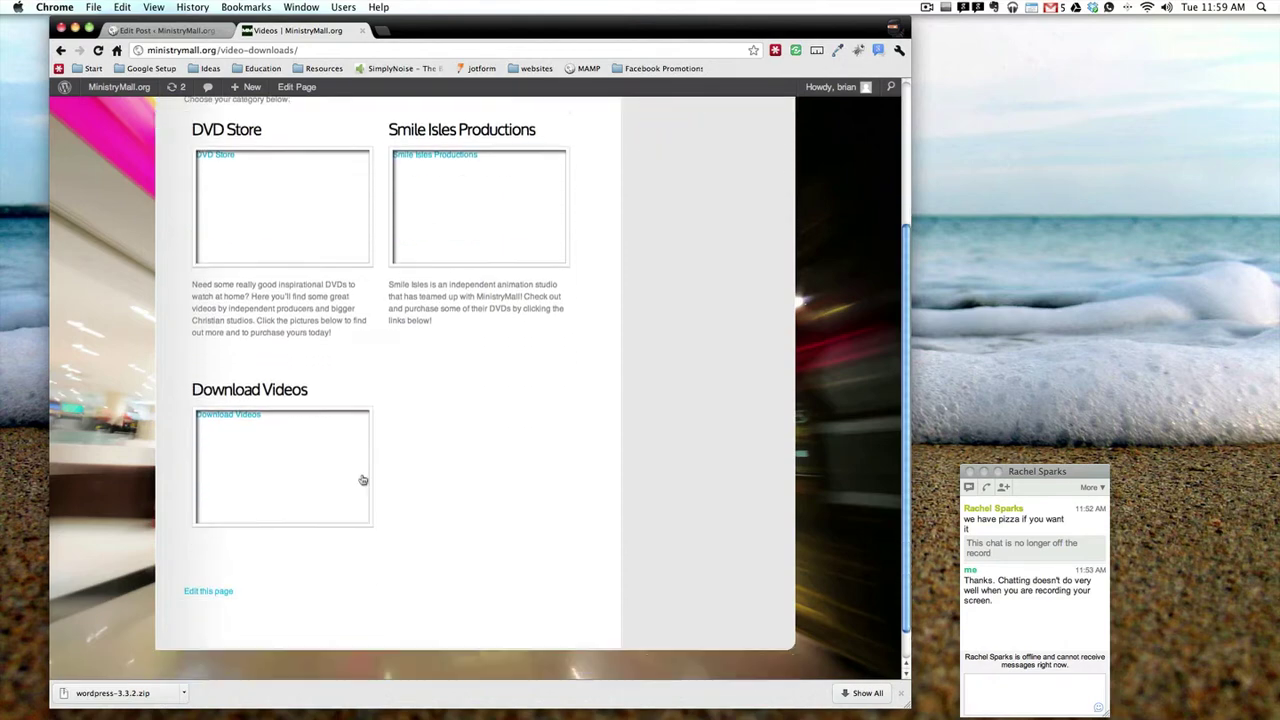
Step: Open the Videos page for editing and check the list of available page templates, keeping Index Portfolio Page
left_click(203, 556)
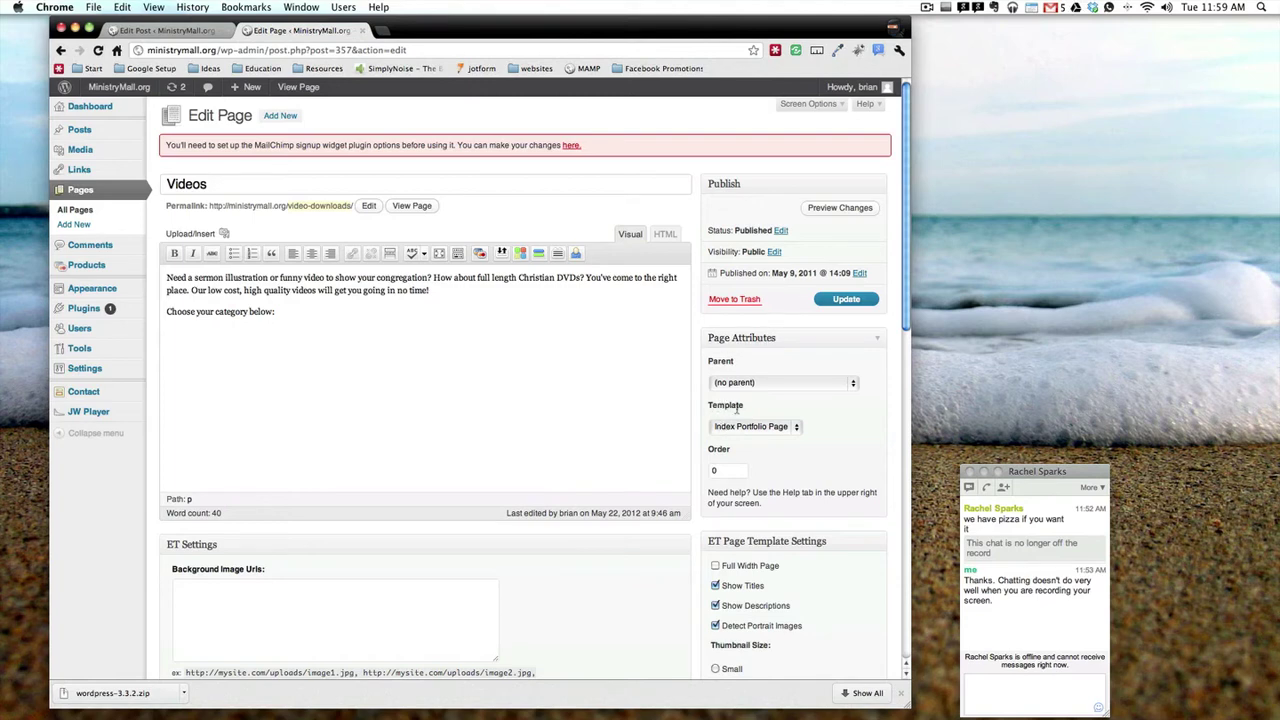
left_click(754, 427)
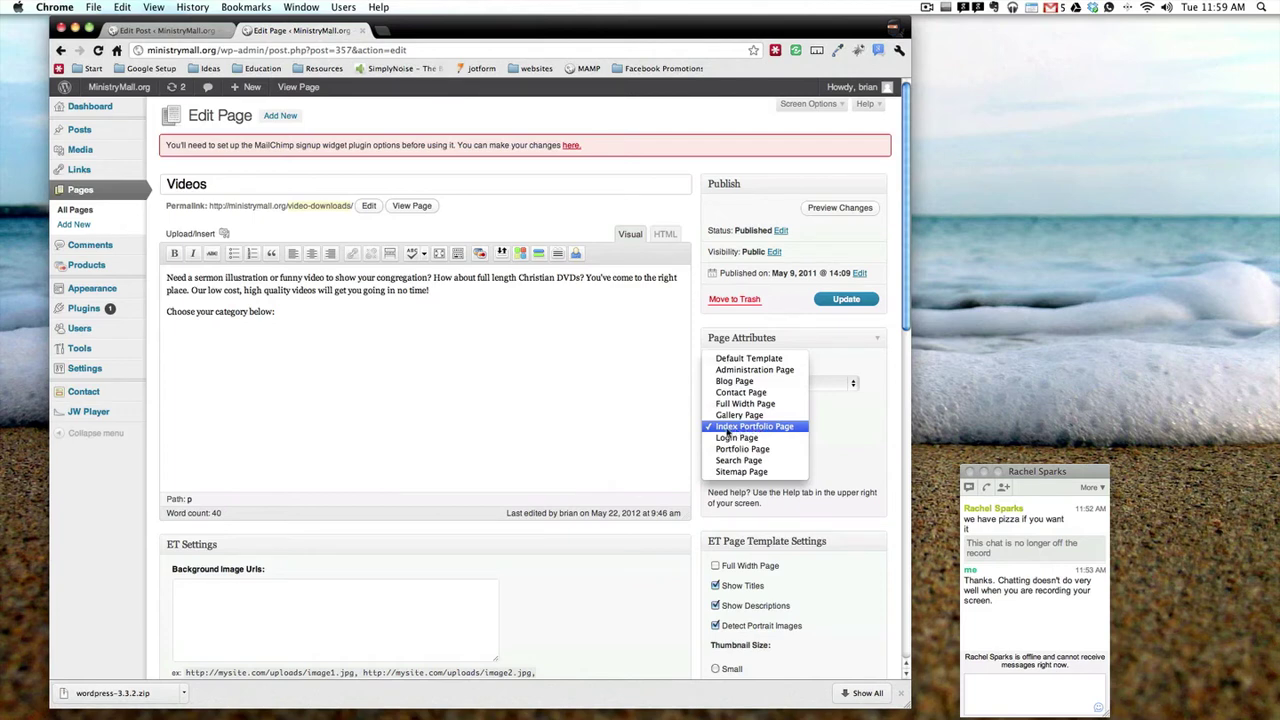
left_click(853, 439)
Step: Review the Videos page's template settings, including thumbnail size, posts per page and the selected pages
scroll(854, 438, "down", 5)
scroll(854, 438, "down", 5)
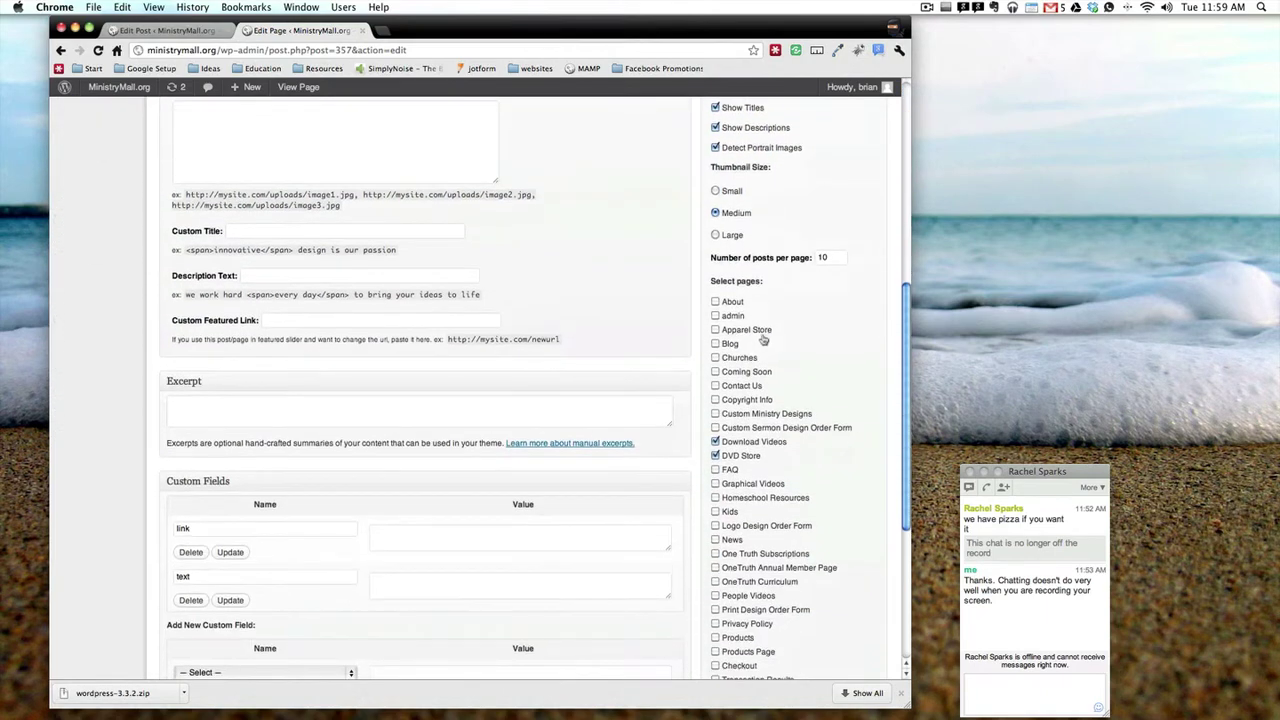
scroll(765, 525, "down", 3)
scroll(765, 525, "down", 2)
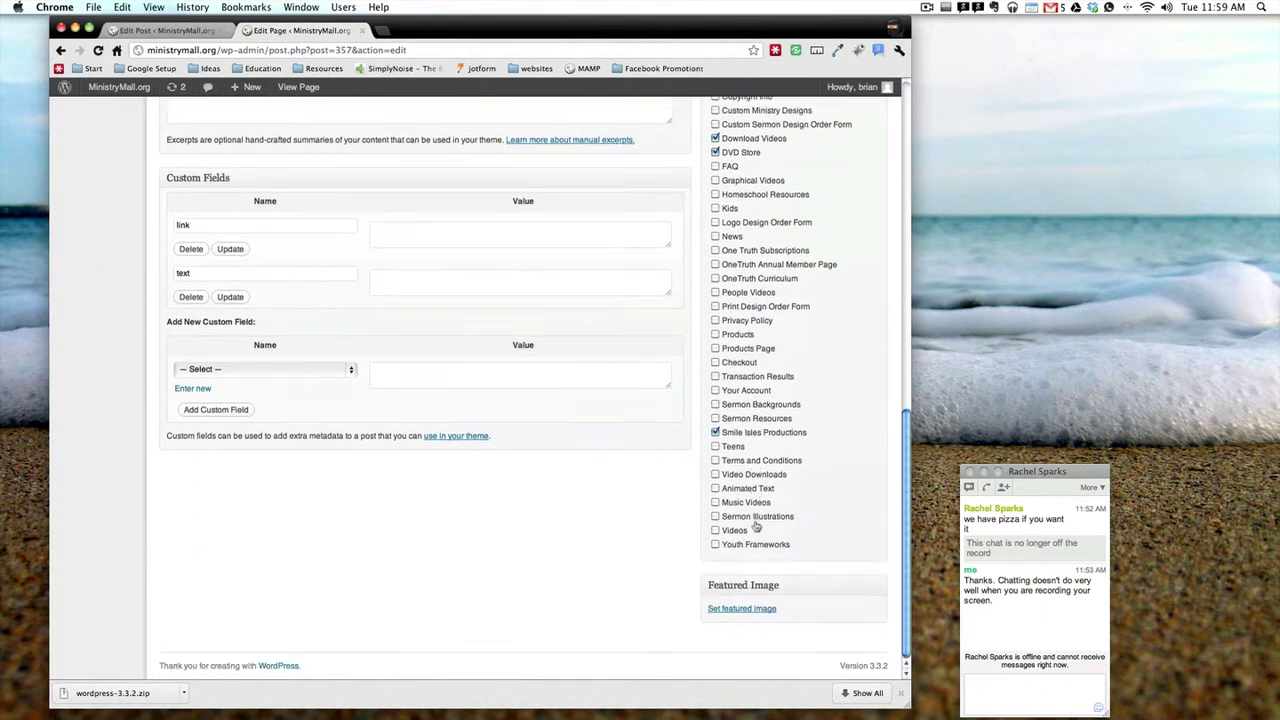
scroll(760, 525, "up", 6)
scroll(757, 525, "up", 4)
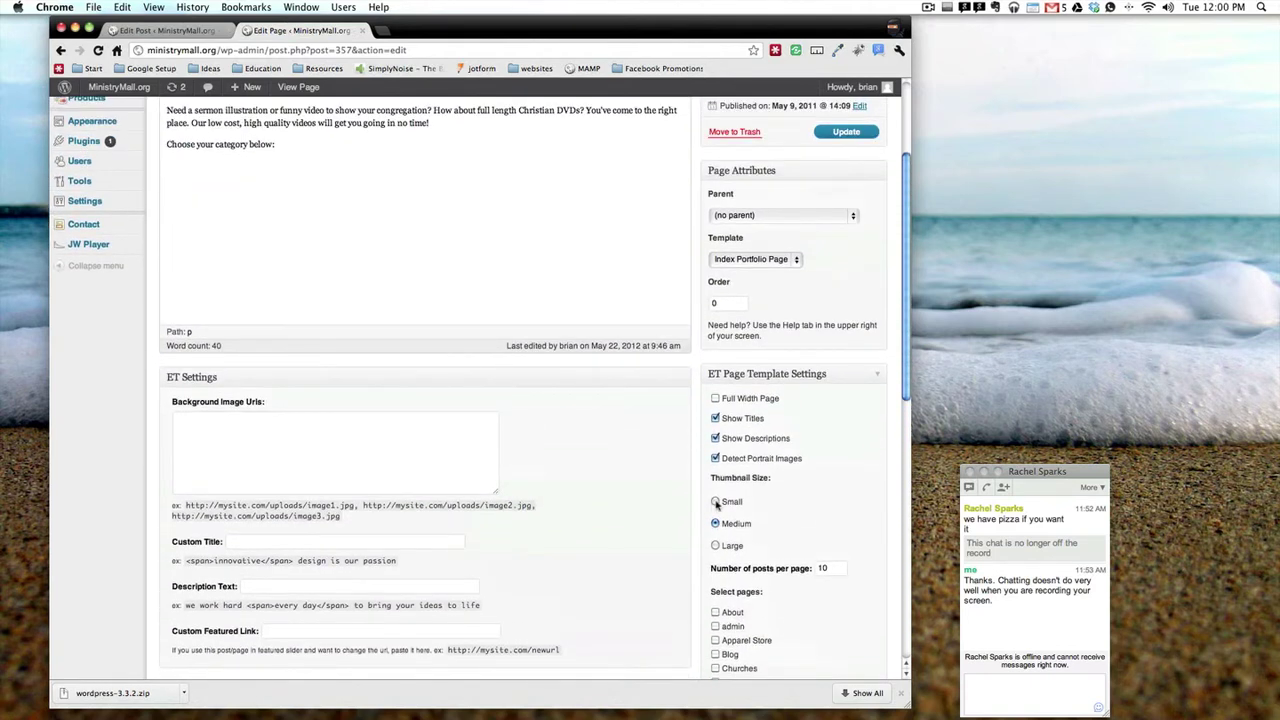
Step: Disable Detect Portrait Images and enable Full Width Page in the Videos page's ET template settings
scroll(745, 485, "up", 1)
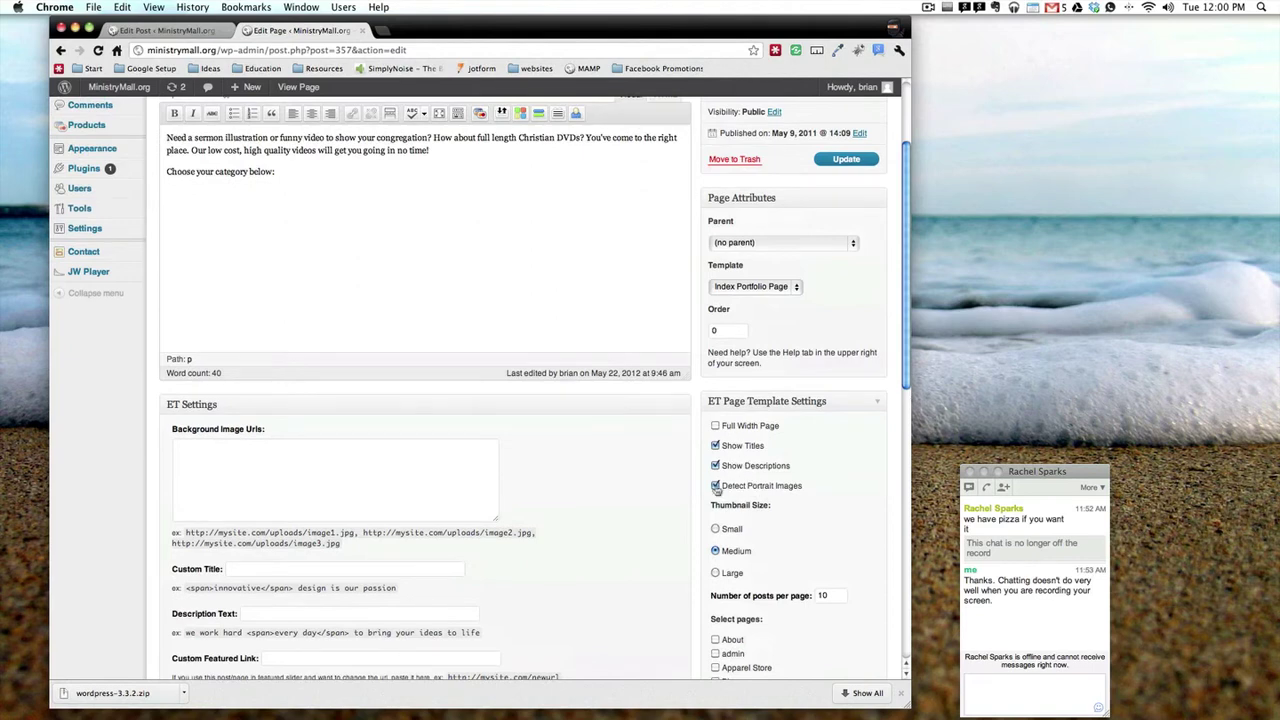
left_click(716, 487)
scroll(799, 481, "up", 1)
left_click(715, 467)
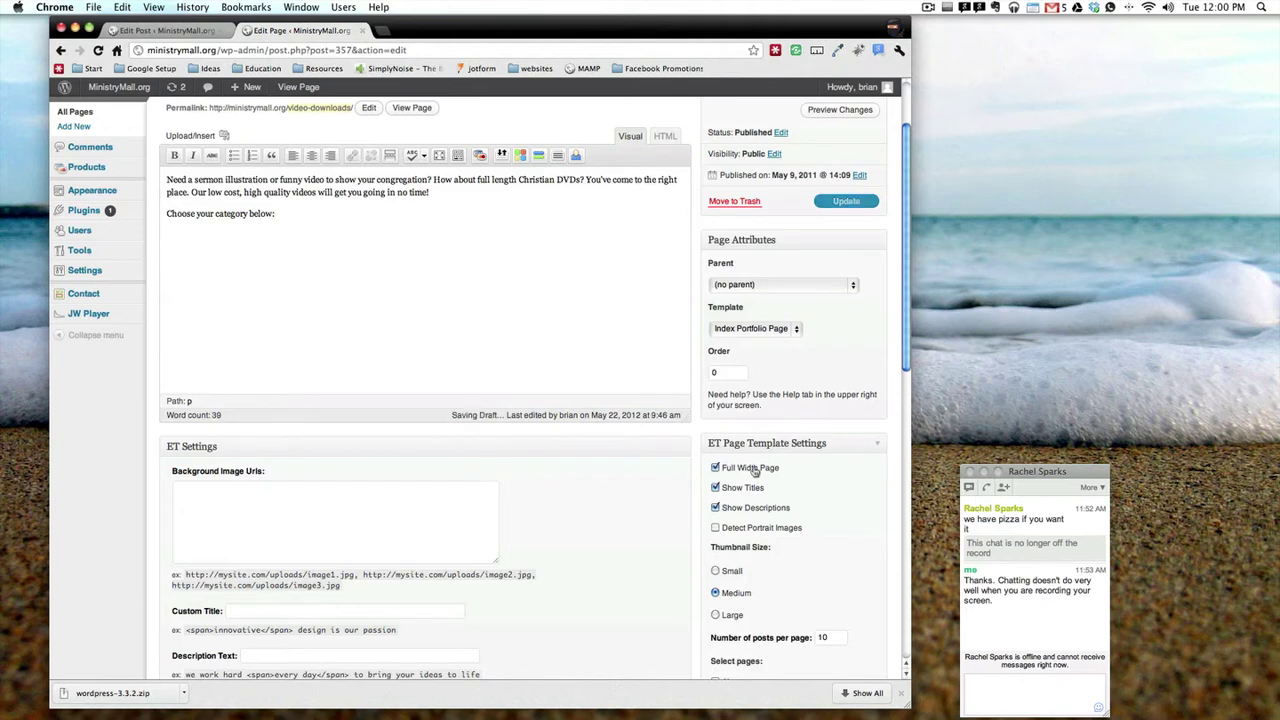
Step: Update the Videos page and view the published version in a new tab
scroll(754, 470, "up", 3)
left_click(846, 299)
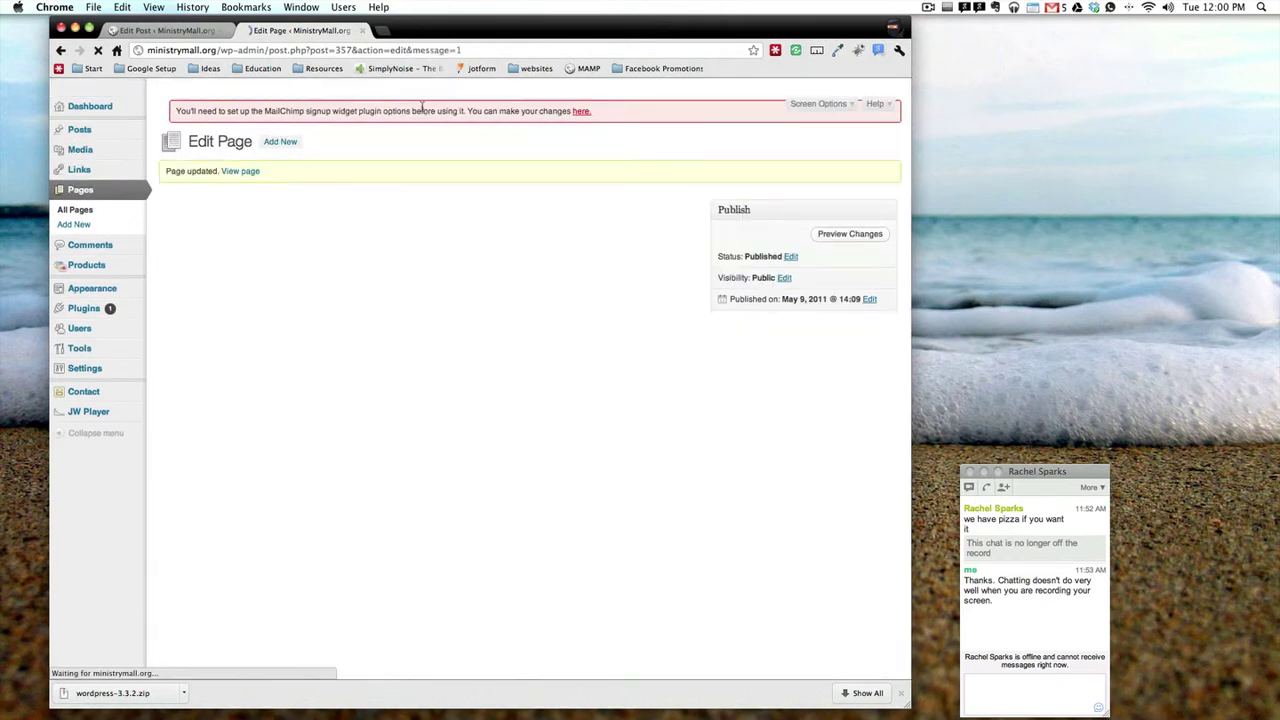
left_click(420, 238)
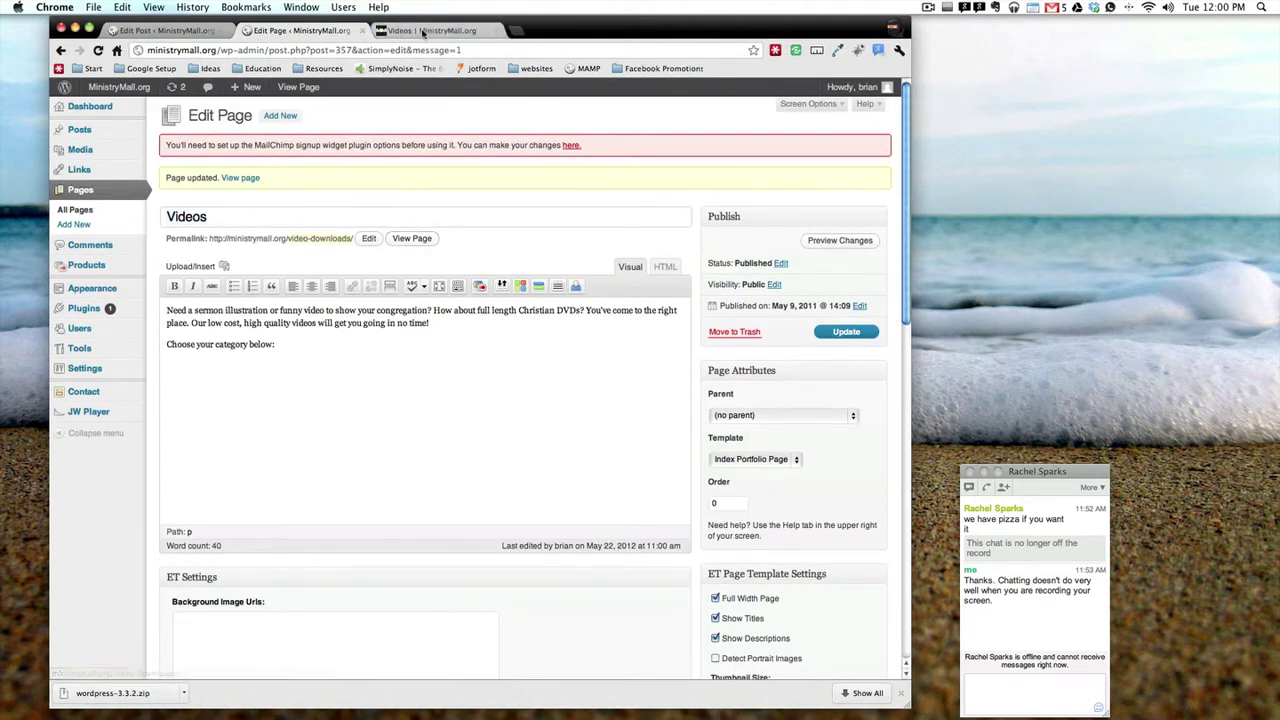
scroll(668, 192, "down", 2)
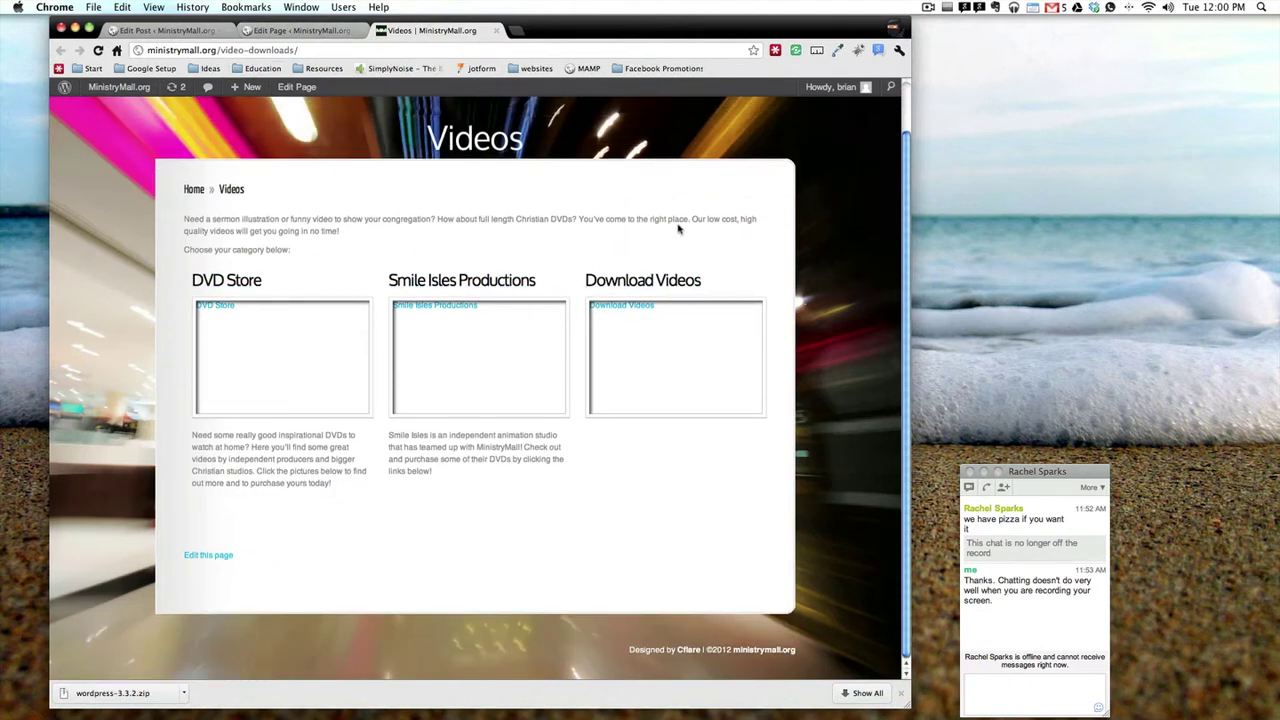
Step: Set the Videos page's thumbnail size to Large in the ET template settings and update the page
left_click(300, 30)
scroll(803, 337, "down", 5)
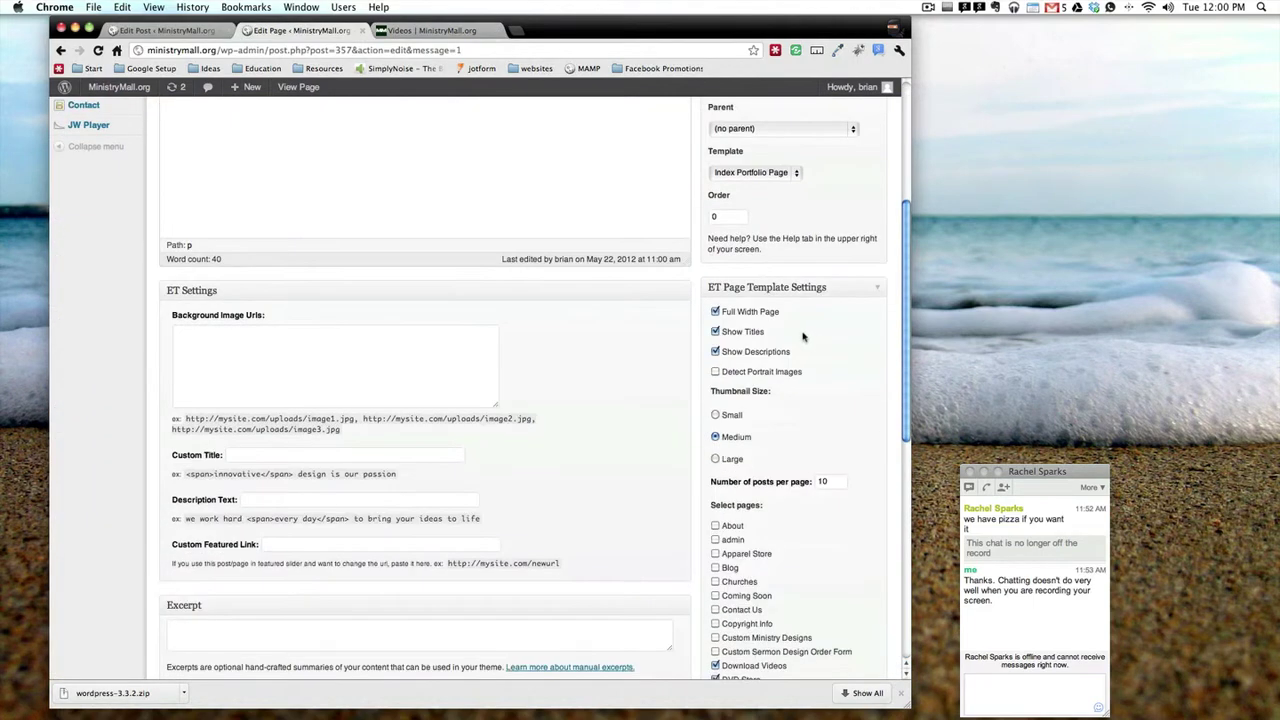
scroll(718, 330, "down", 1)
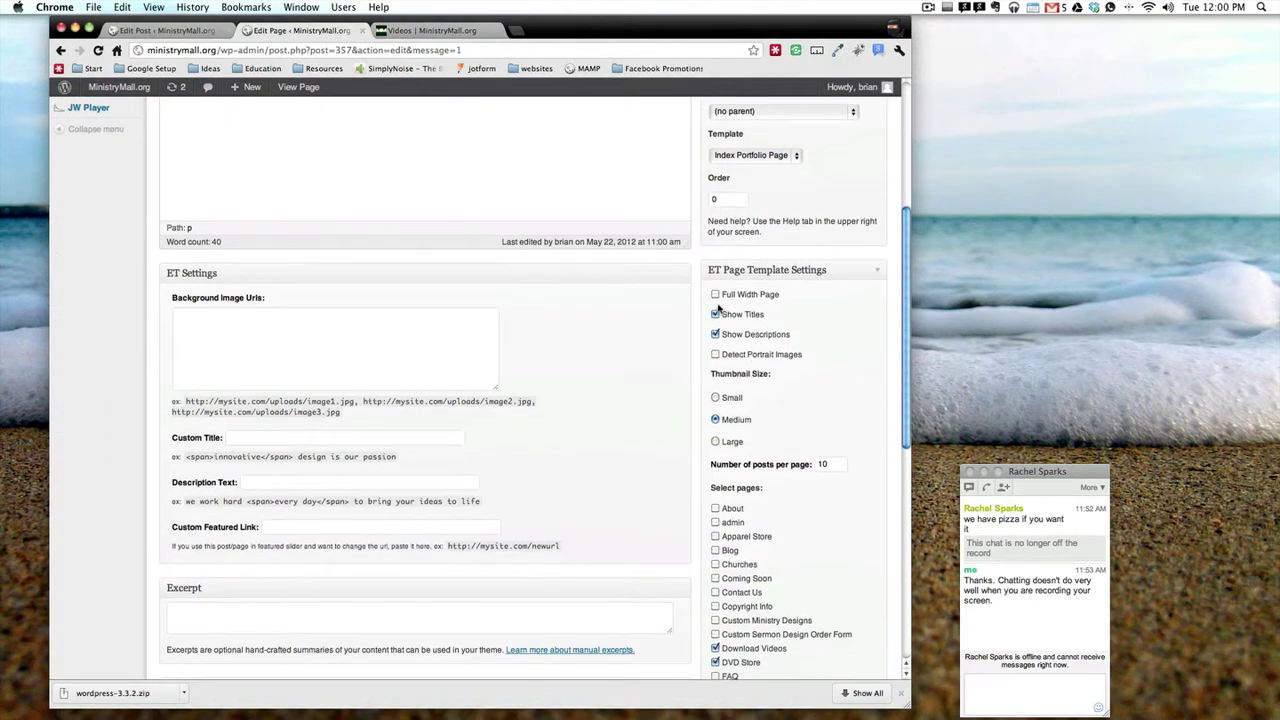
left_click(715, 441)
scroll(798, 420, "up", 5)
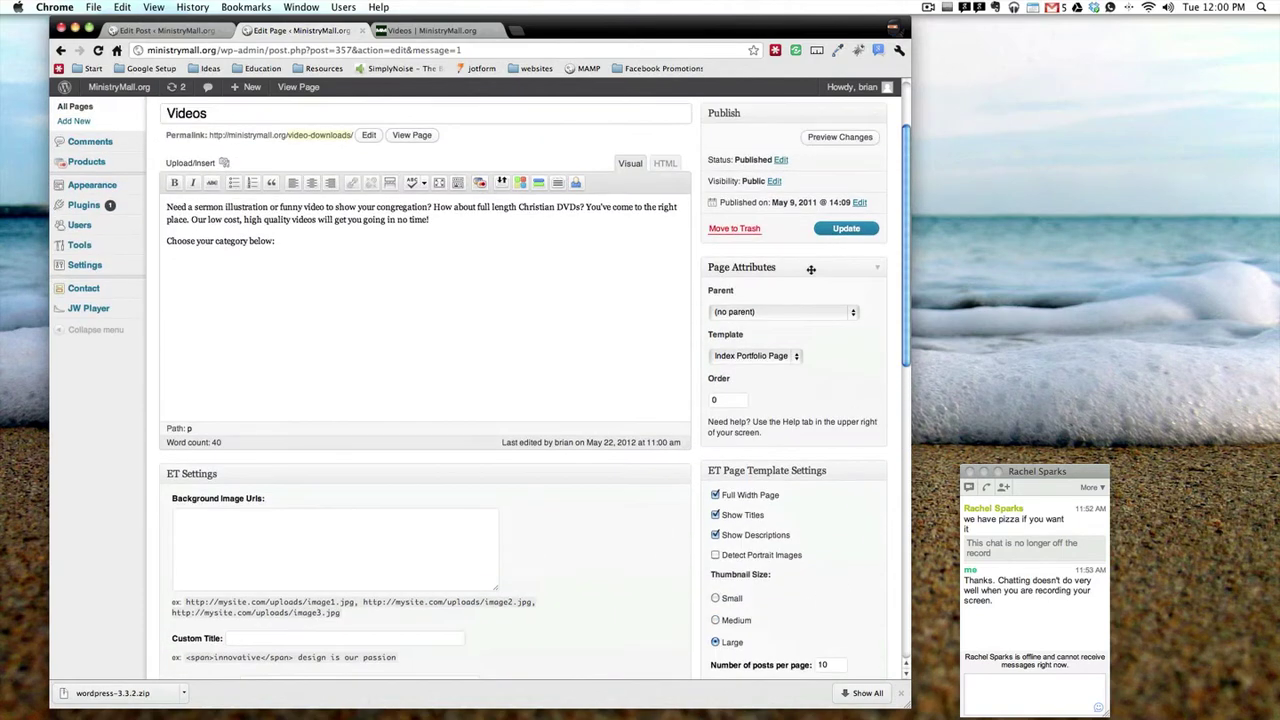
left_click(843, 230)
Step: Reload the published Videos page and look over the layout with large thumbnails
left_click(430, 30)
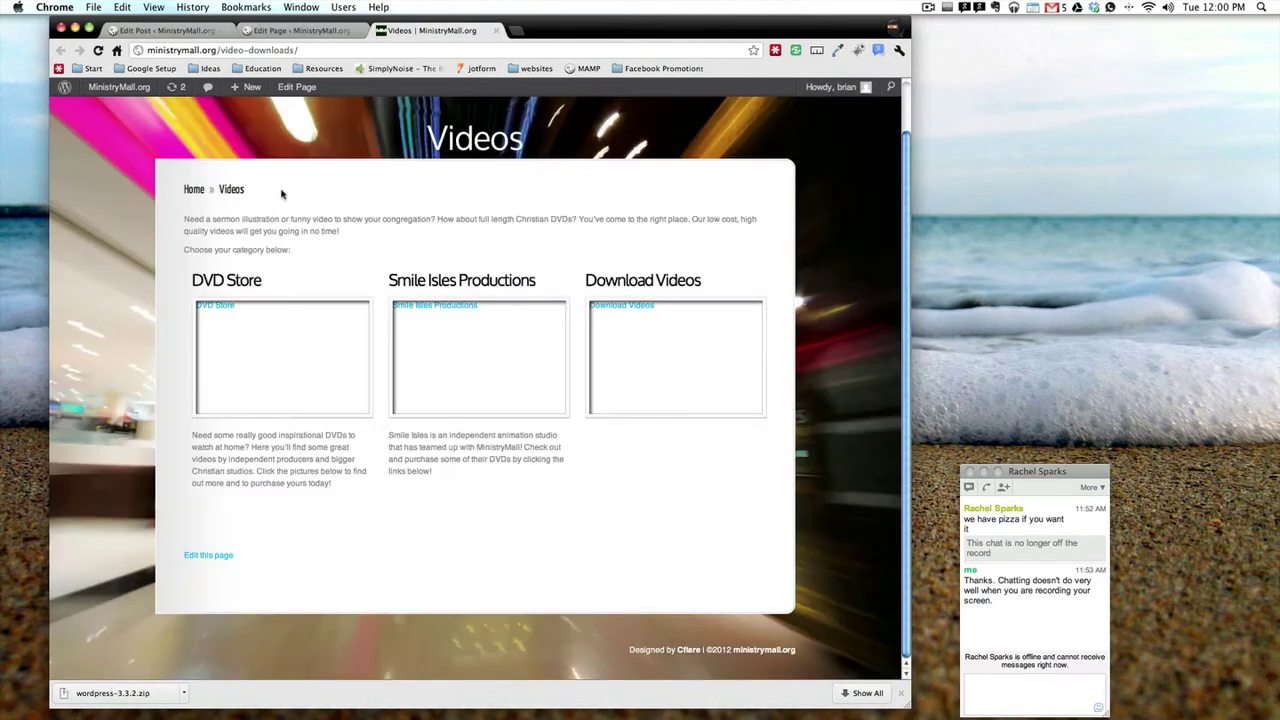
key("super+r")
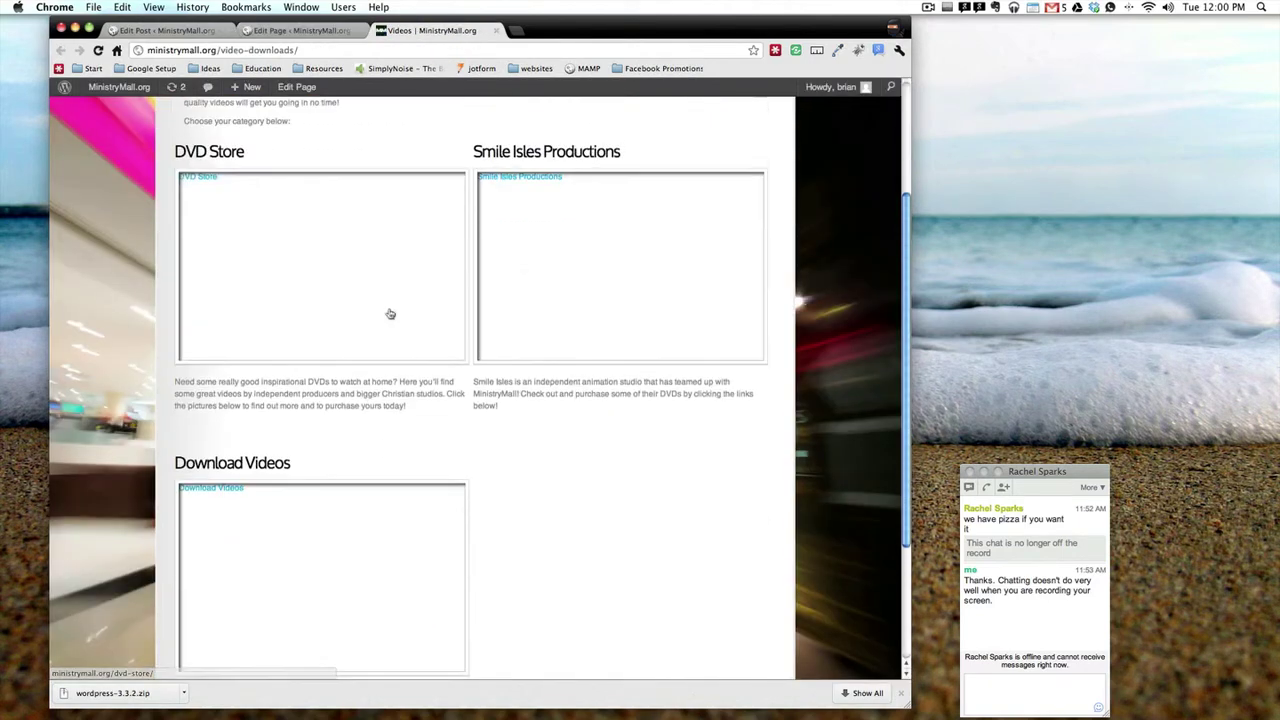
scroll(443, 480, "down", 2)
scroll(414, 480, "up", 3)
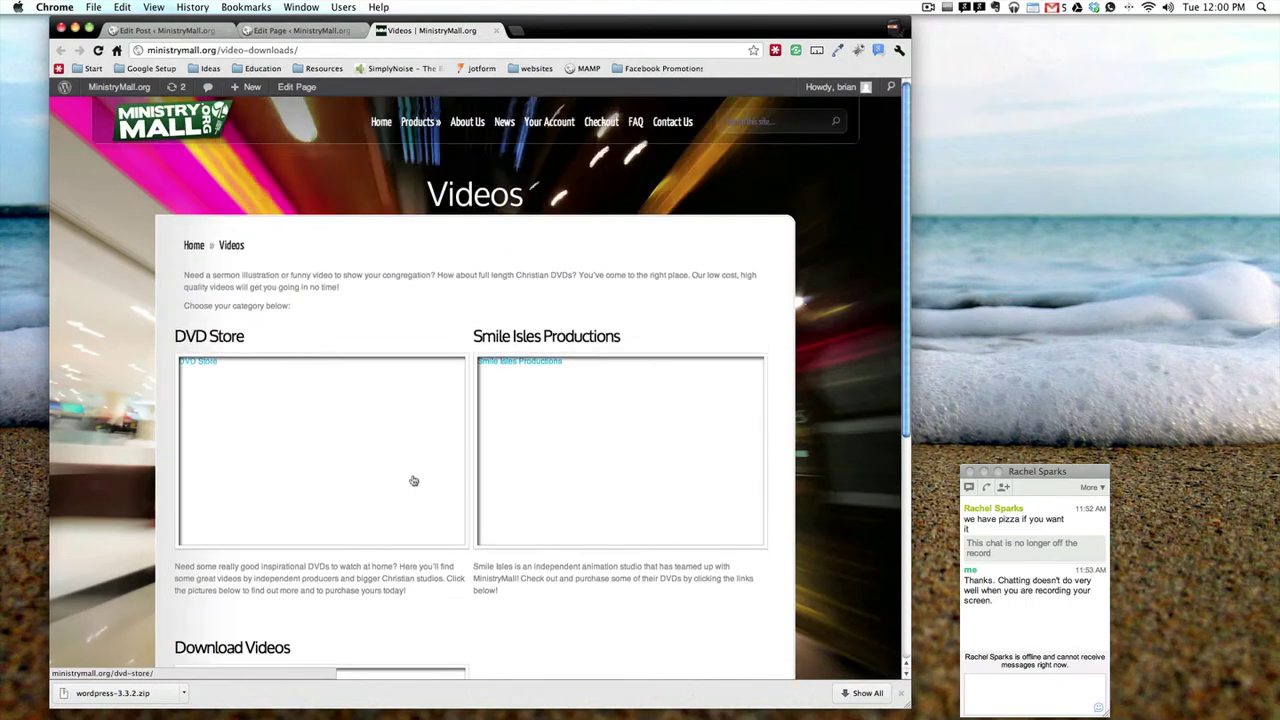
Step: Set the Videos page's thumbnail size to Small, update the page and reload its published version
left_click(300, 30)
scroll(806, 540, "down", 5)
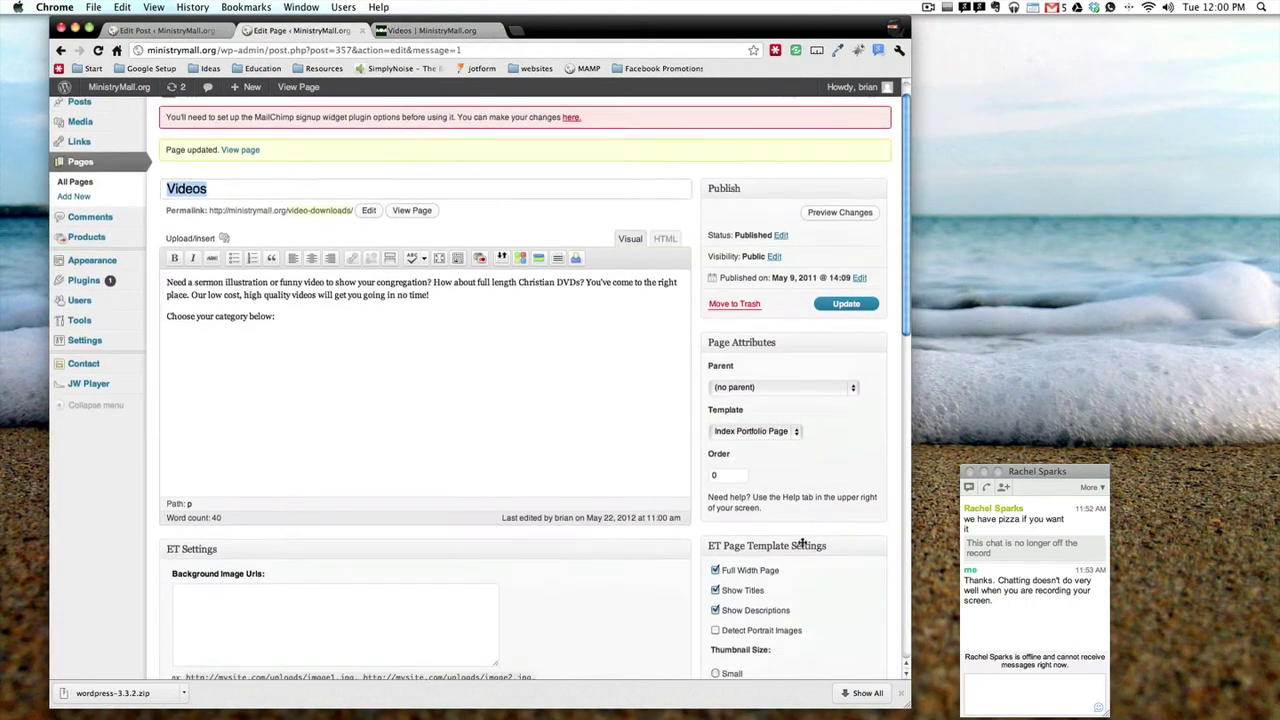
scroll(802, 546, "down", 1)
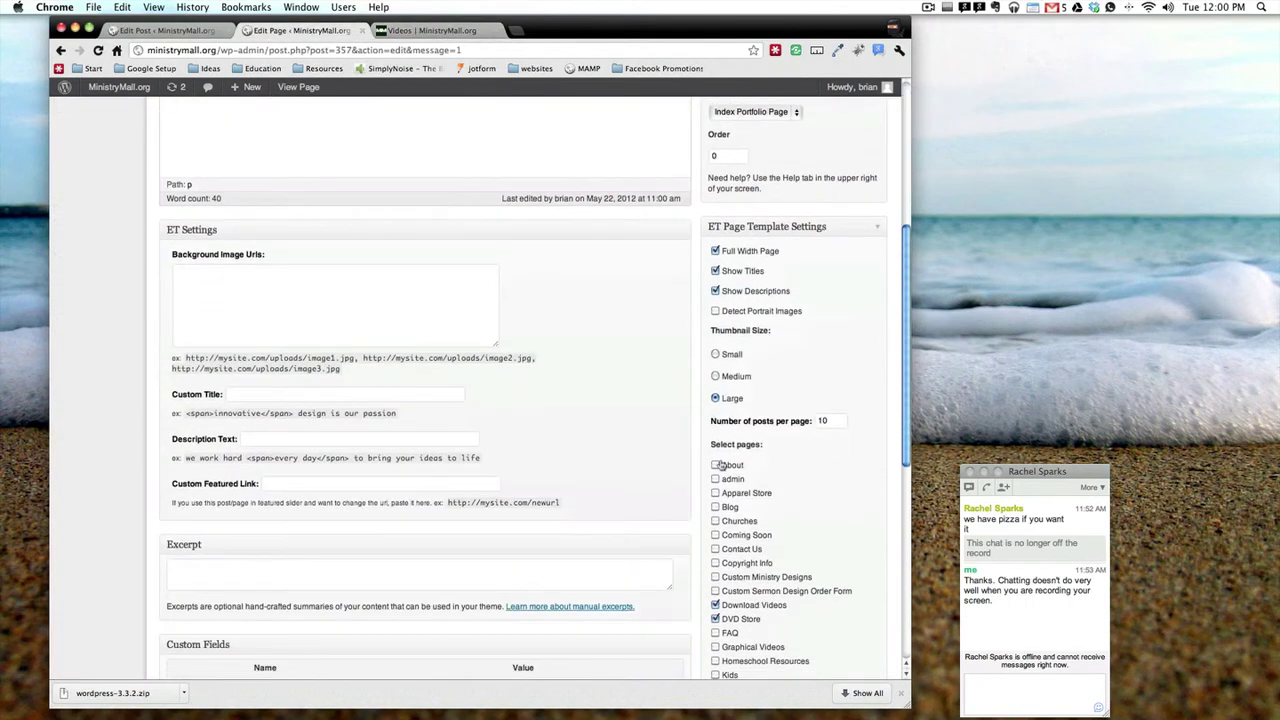
left_click(716, 355)
scroll(810, 396, "up", 6)
left_click(846, 331)
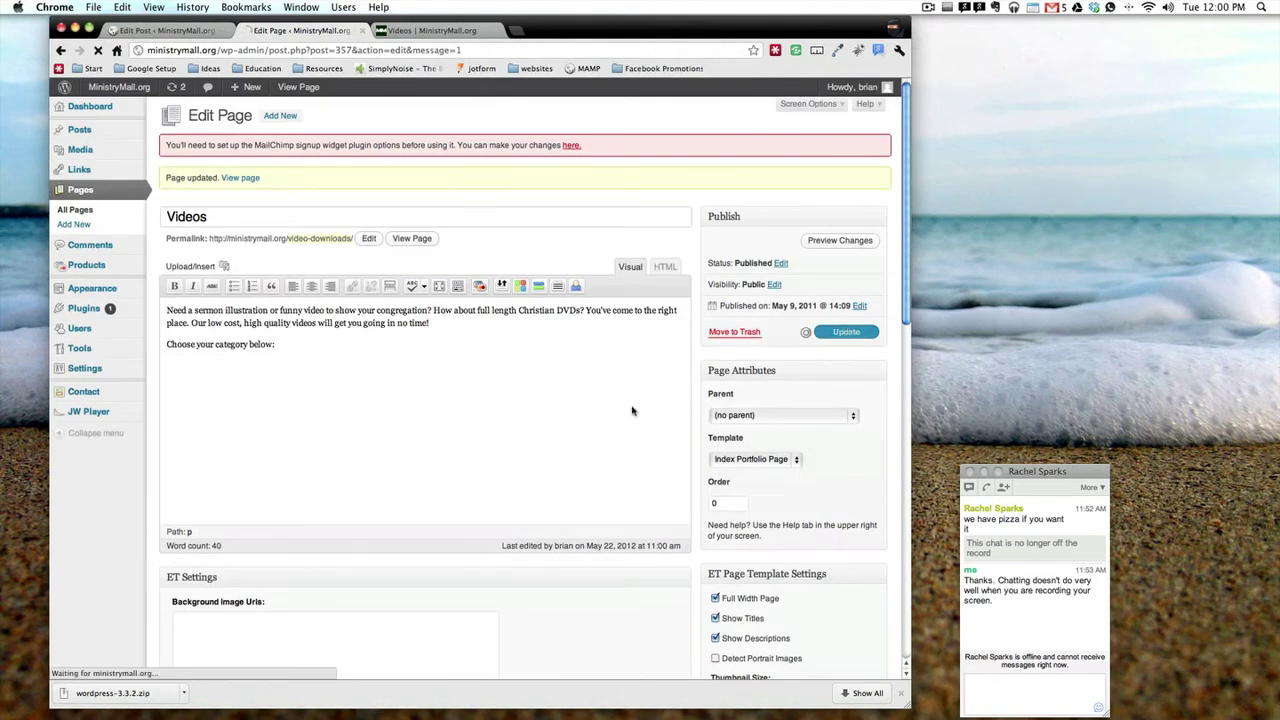
left_click(428, 30)
key("super+r")
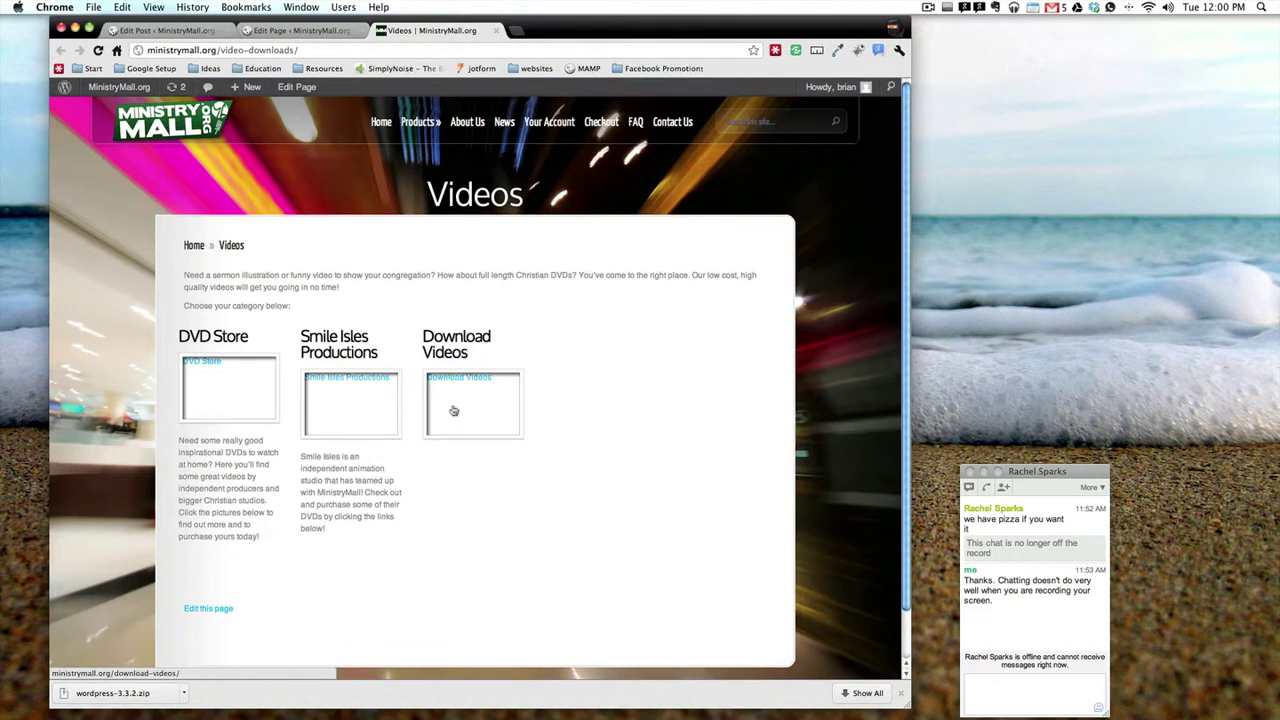
Step: Switch the Videos page to the Gallery Page template with the Video Downloads gallery category and update it
left_click(332, 34)
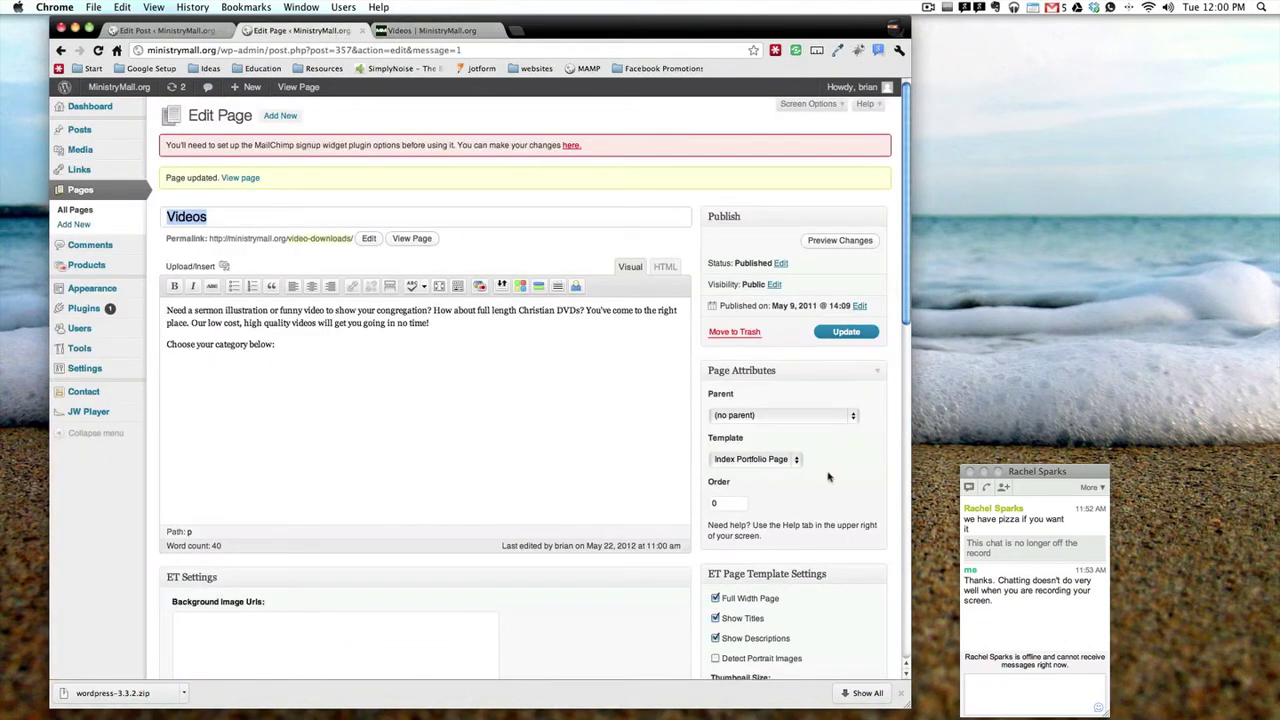
left_click(796, 459)
left_click(748, 447)
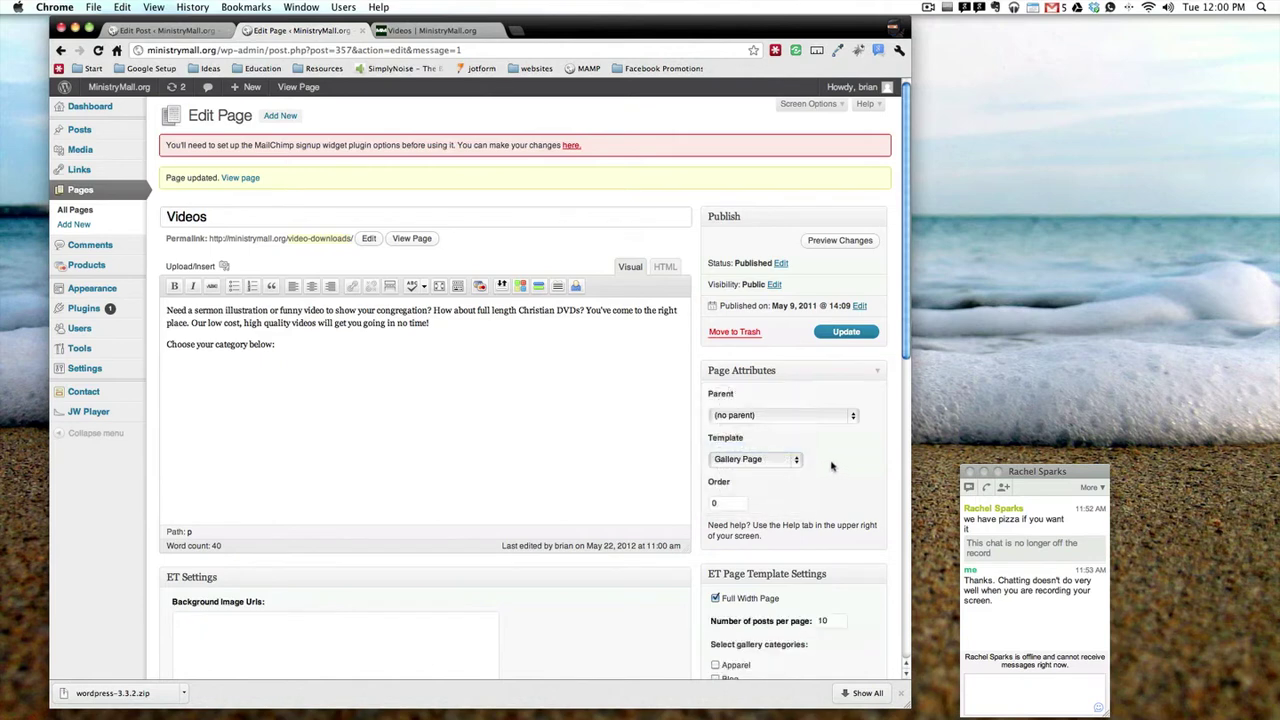
scroll(833, 469, "down", 5)
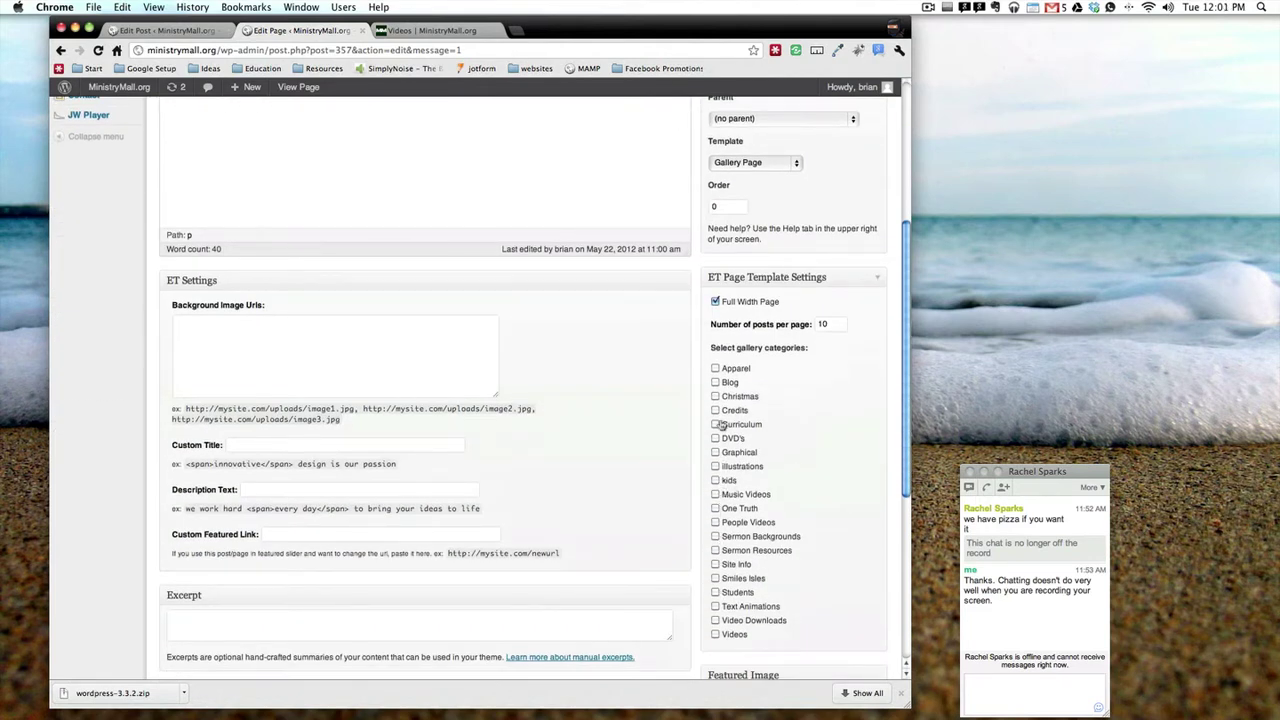
left_click(715, 620)
scroll(825, 219, "up", 5)
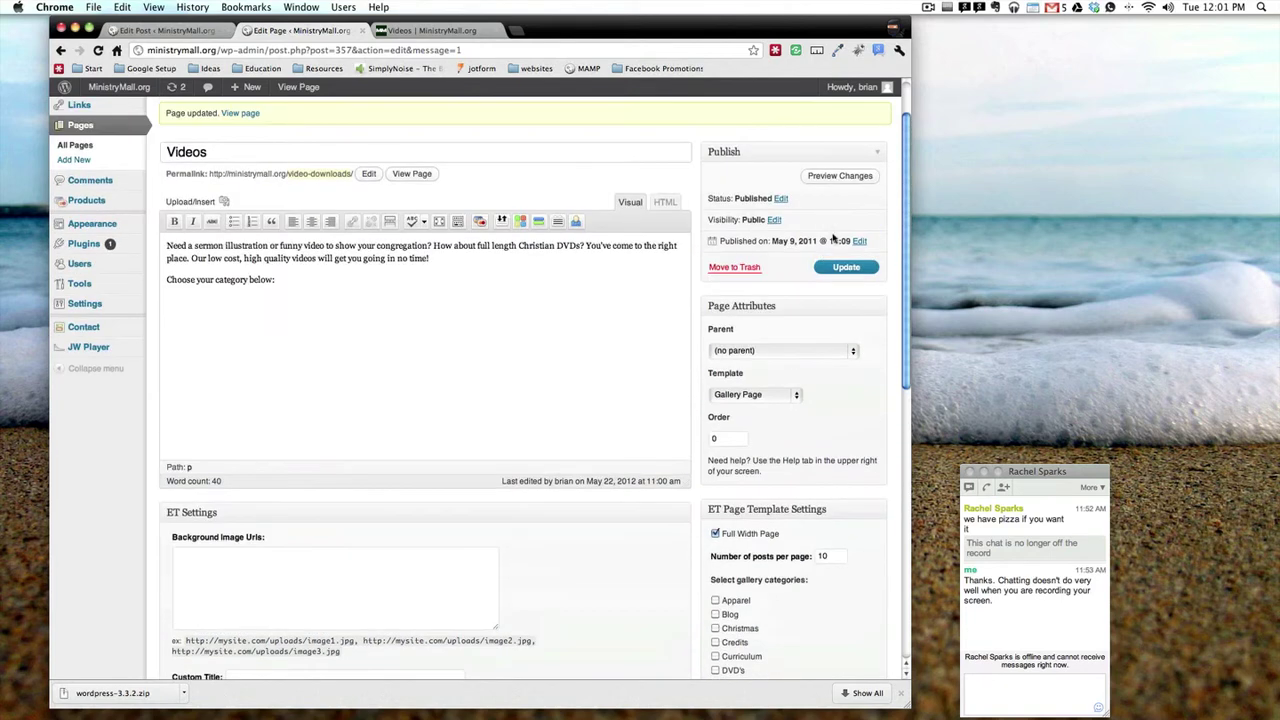
left_click(846, 268)
Step: Reload the published Videos page and look through the gallery layout down to its last entries
left_click(443, 33)
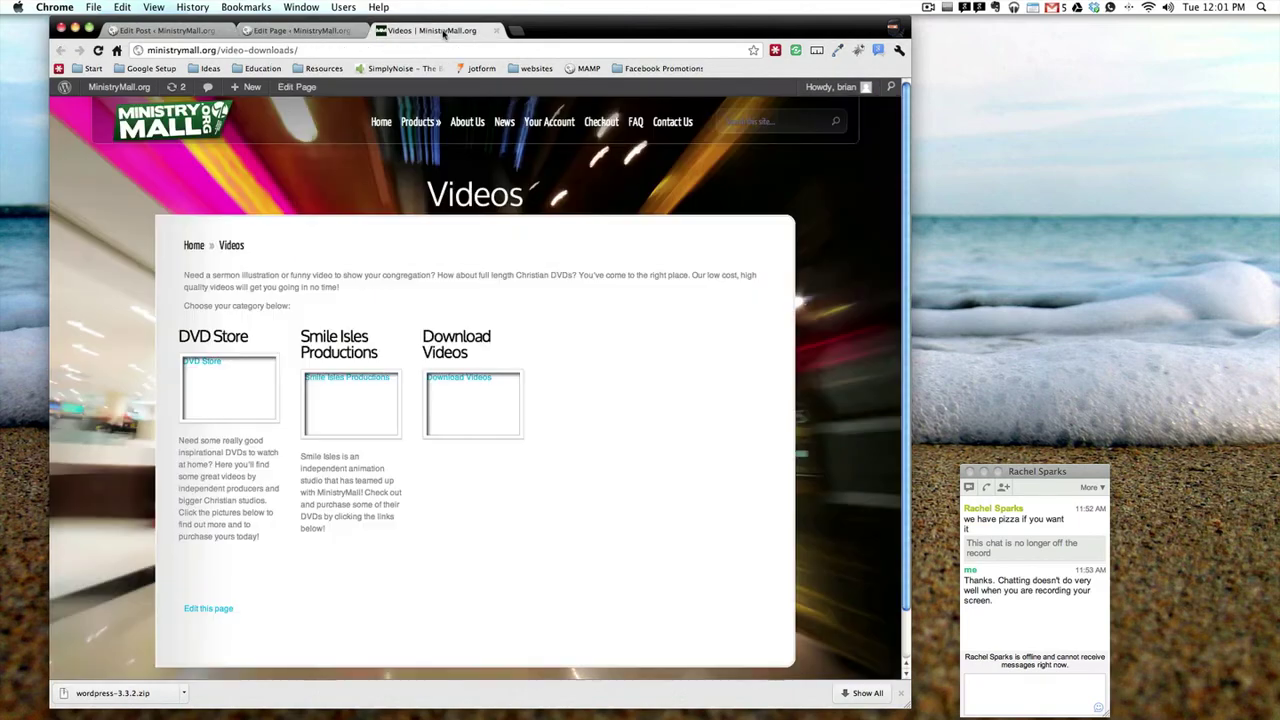
key("super+r")
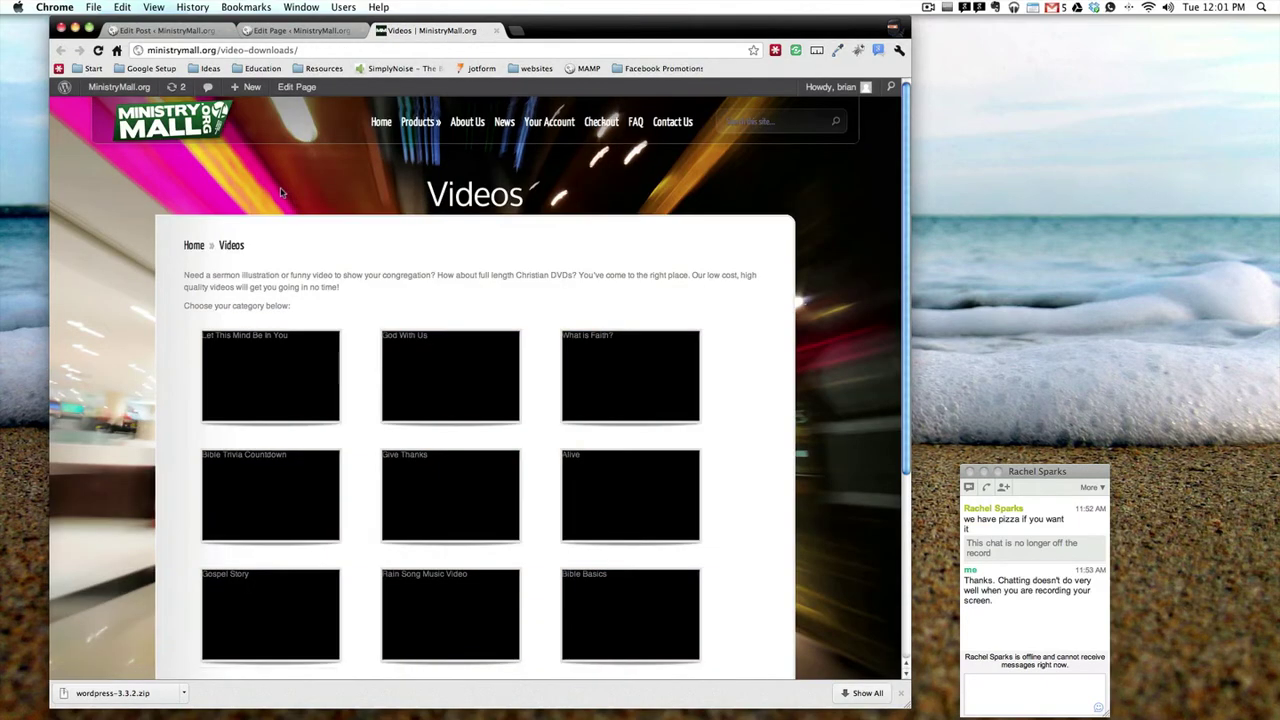
scroll(139, 310, "down", 3)
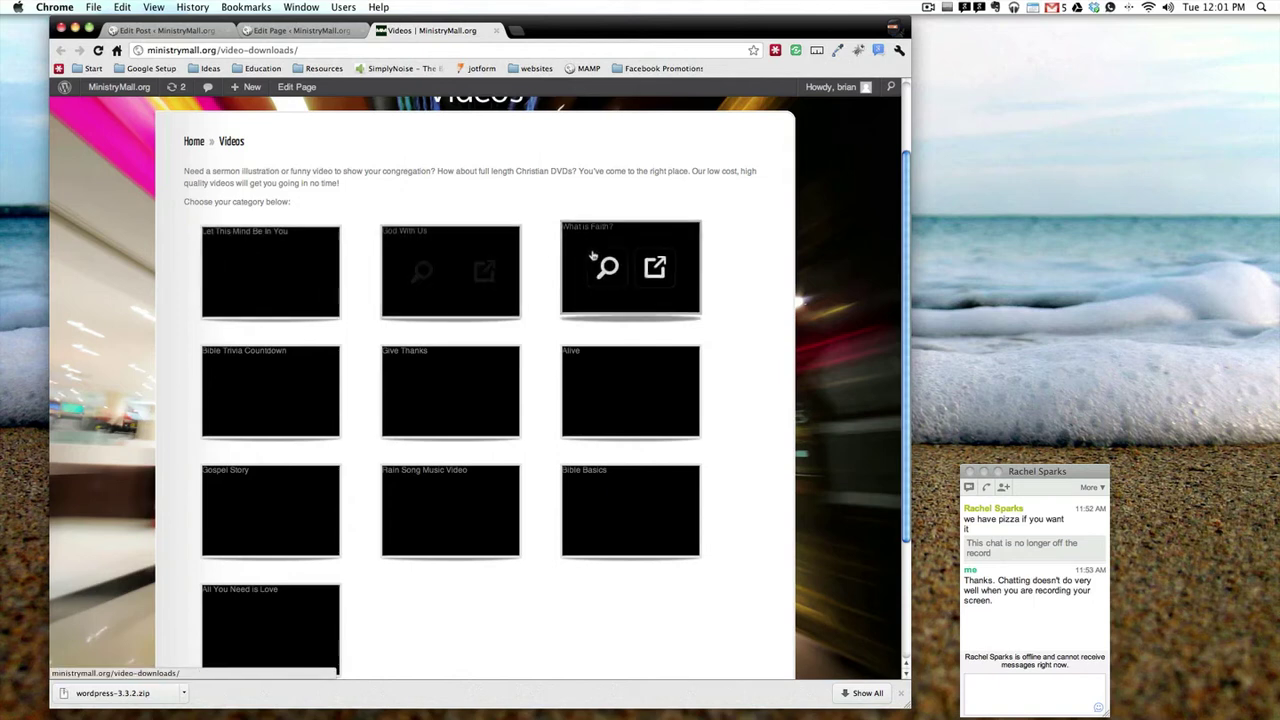
mouse_move(245, 392)
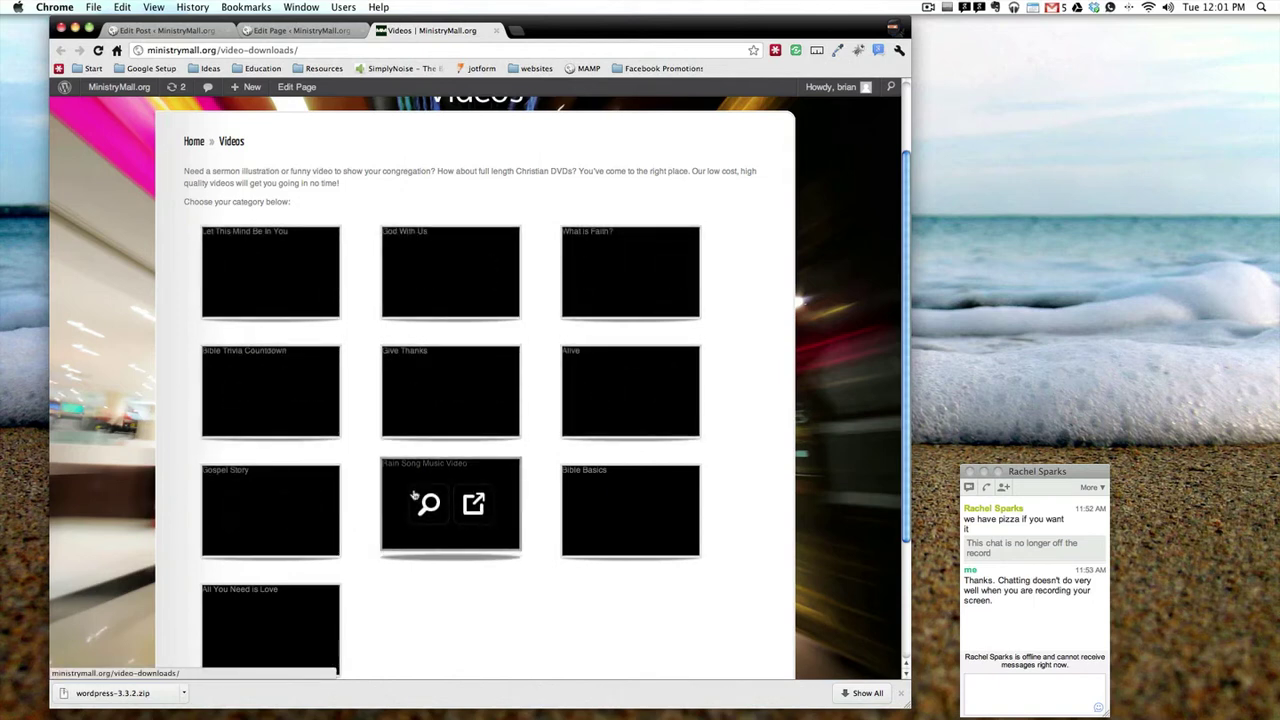
scroll(596, 512, "down", 3)
mouse_move(275, 543)
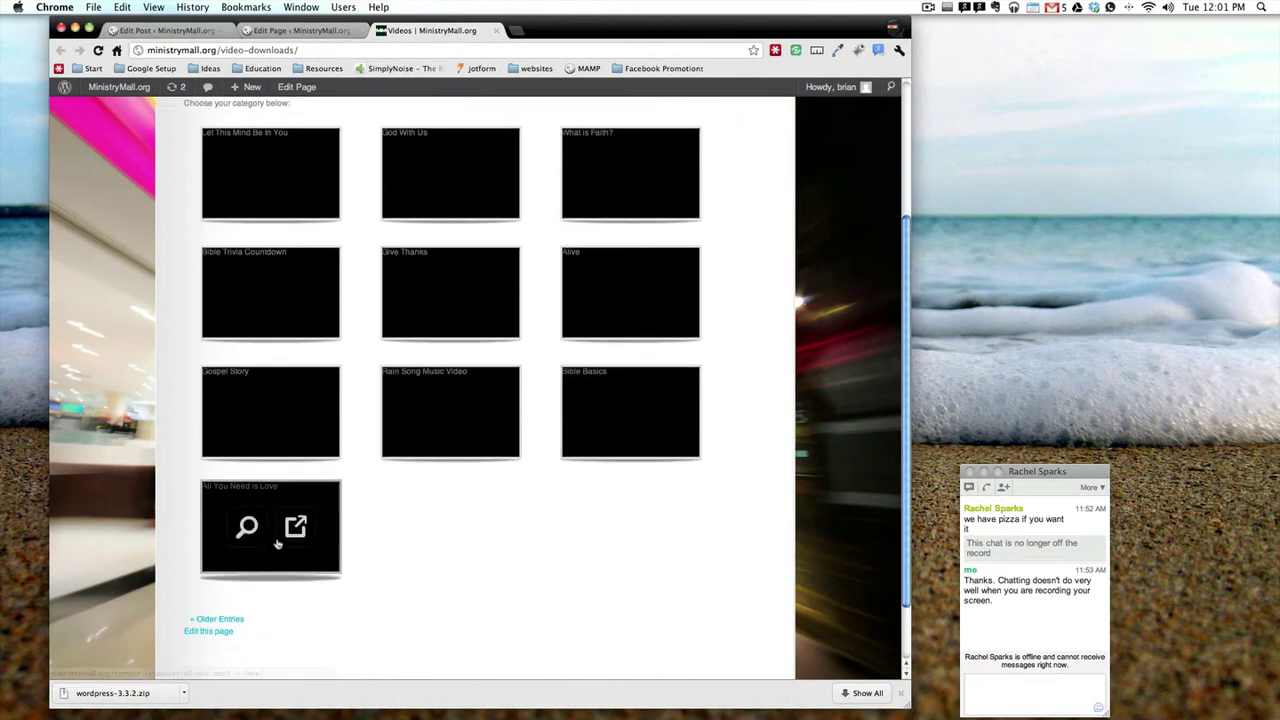
scroll(278, 543, "up", 3)
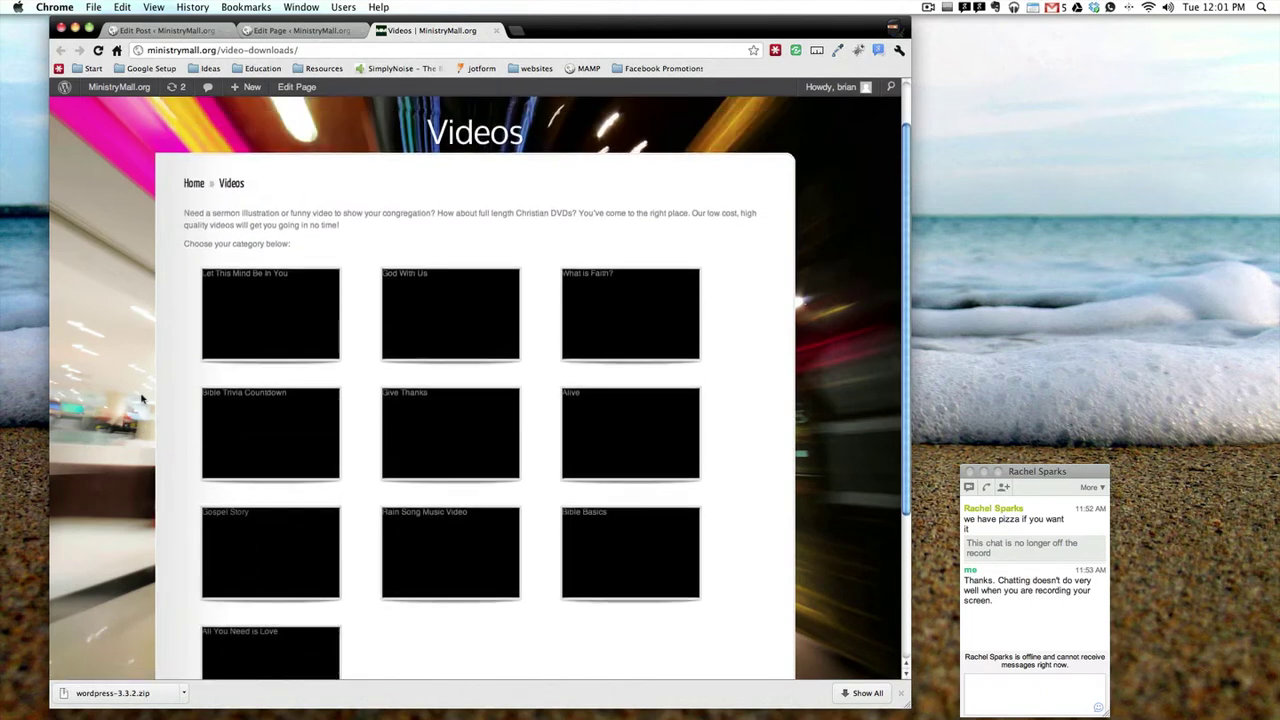
Step: Try the enlarged preview of the "Let This Mind Be In You" gallery item, close it and look over the other items
mouse_move(288, 310)
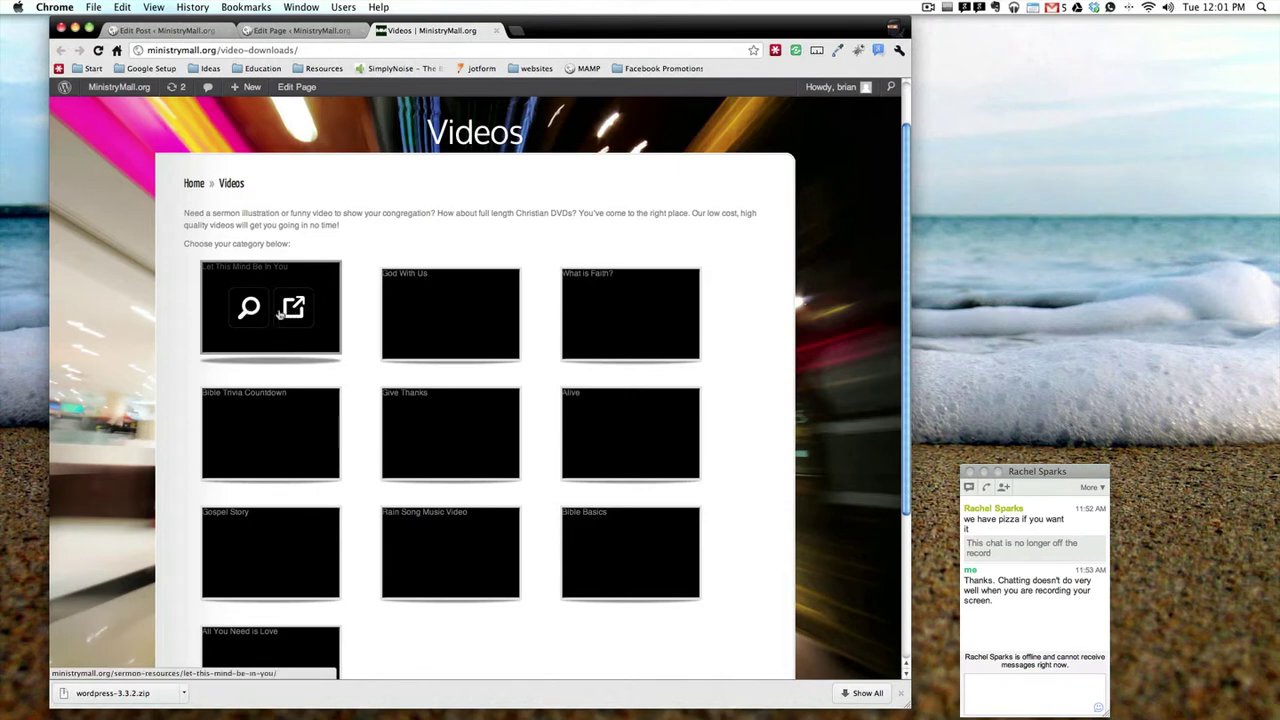
left_click(249, 309)
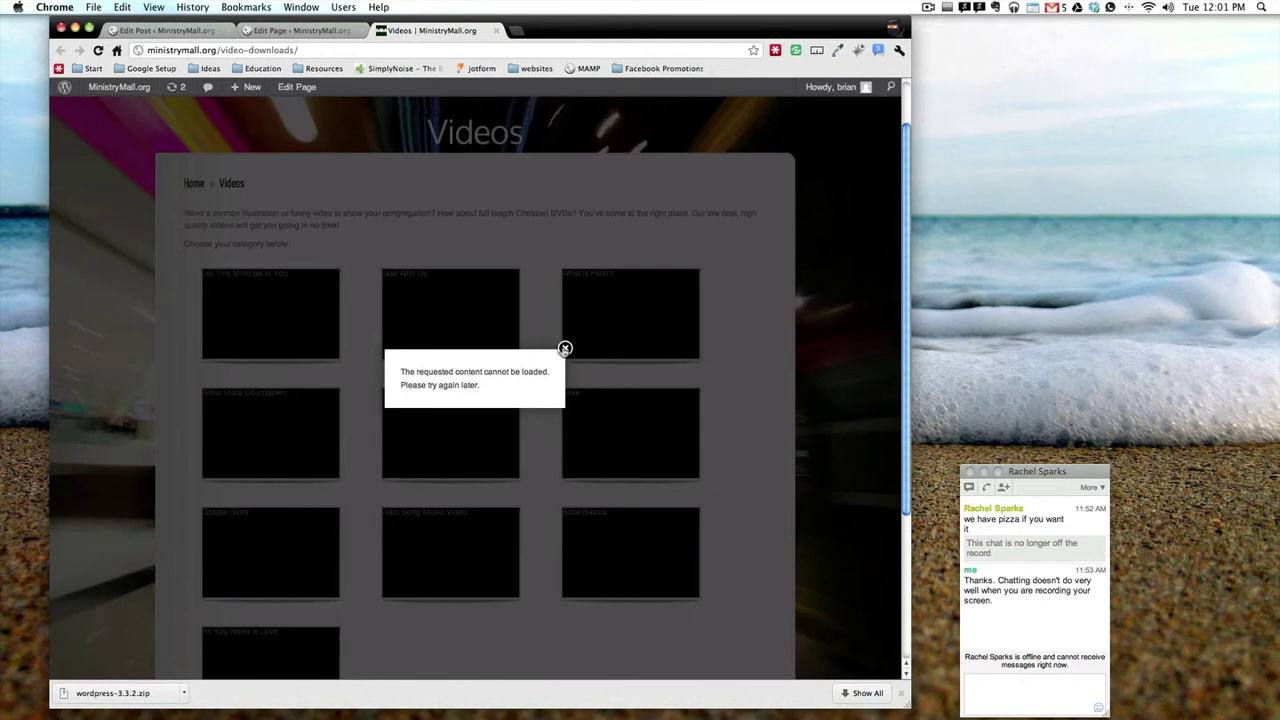
left_click(565, 349)
mouse_move(232, 308)
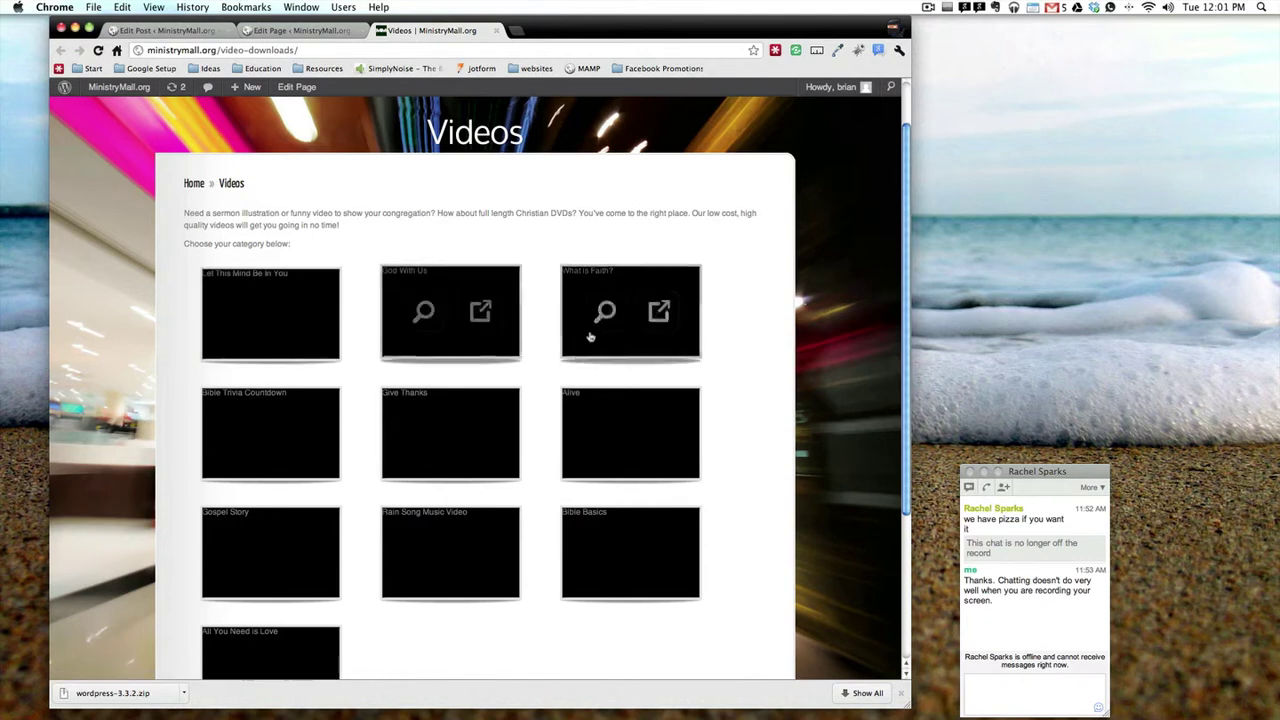
scroll(270, 440, "down", 3)
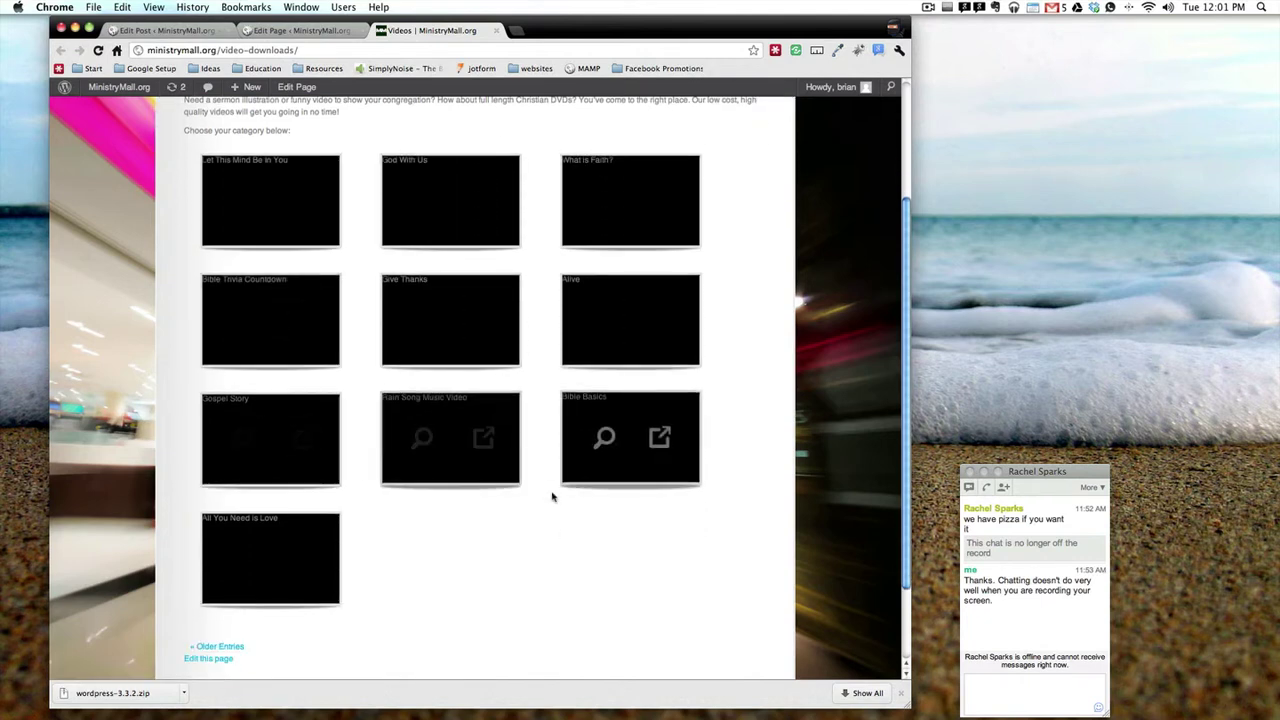
scroll(260, 530, "down", 1)
scroll(280, 525, "up", 5)
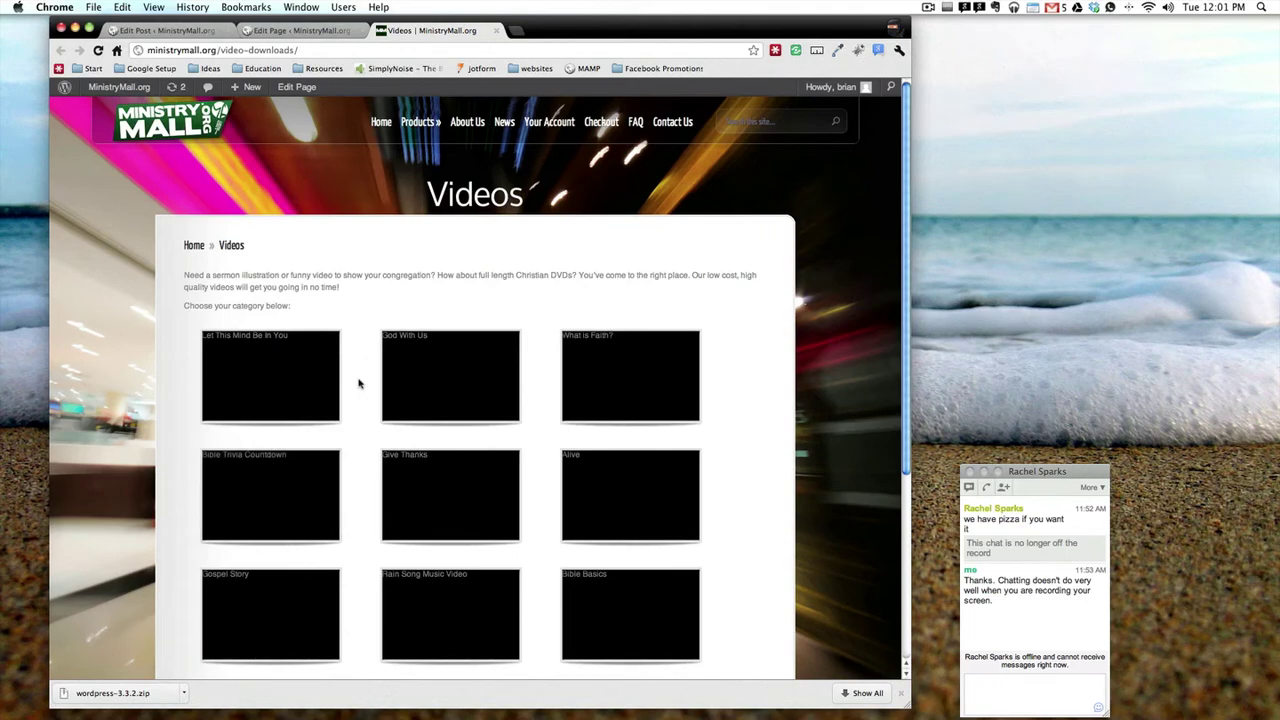
Step: Switch the Videos page's template to Portfolio Page and update the page
left_click(277, 33)
scroll(668, 477, "down", 5)
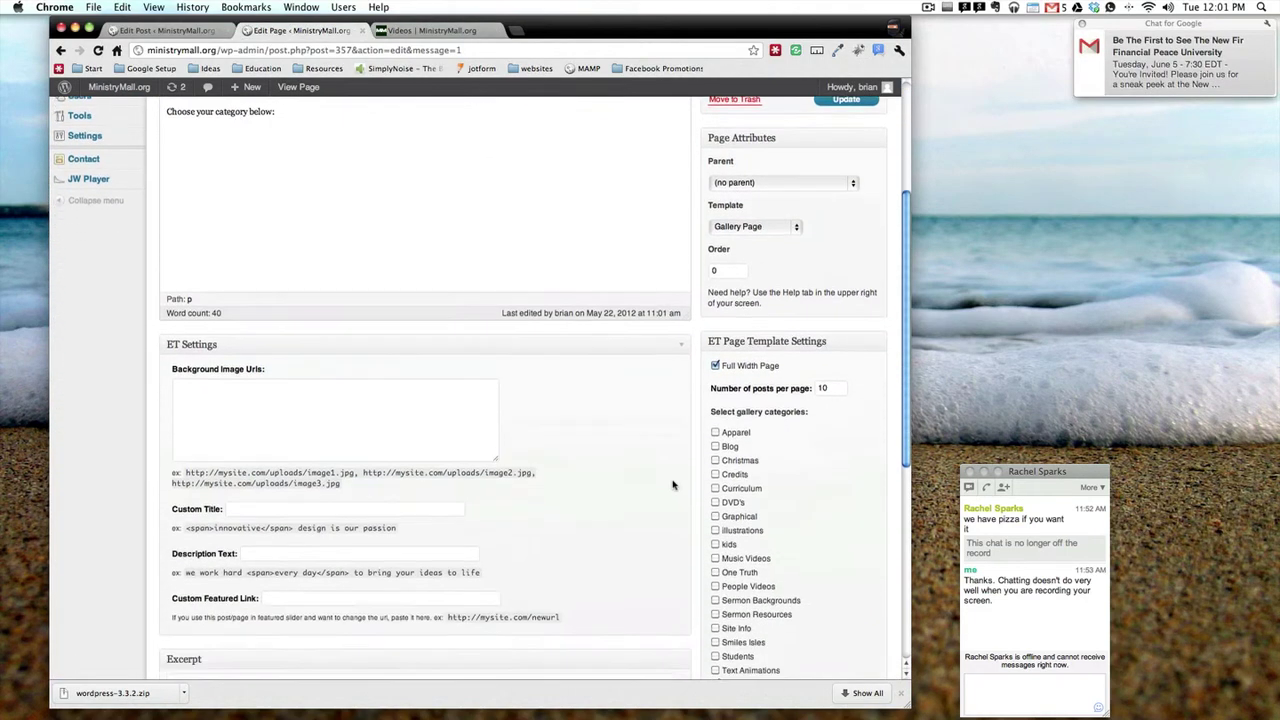
scroll(679, 482, "up", 5)
left_click(755, 427)
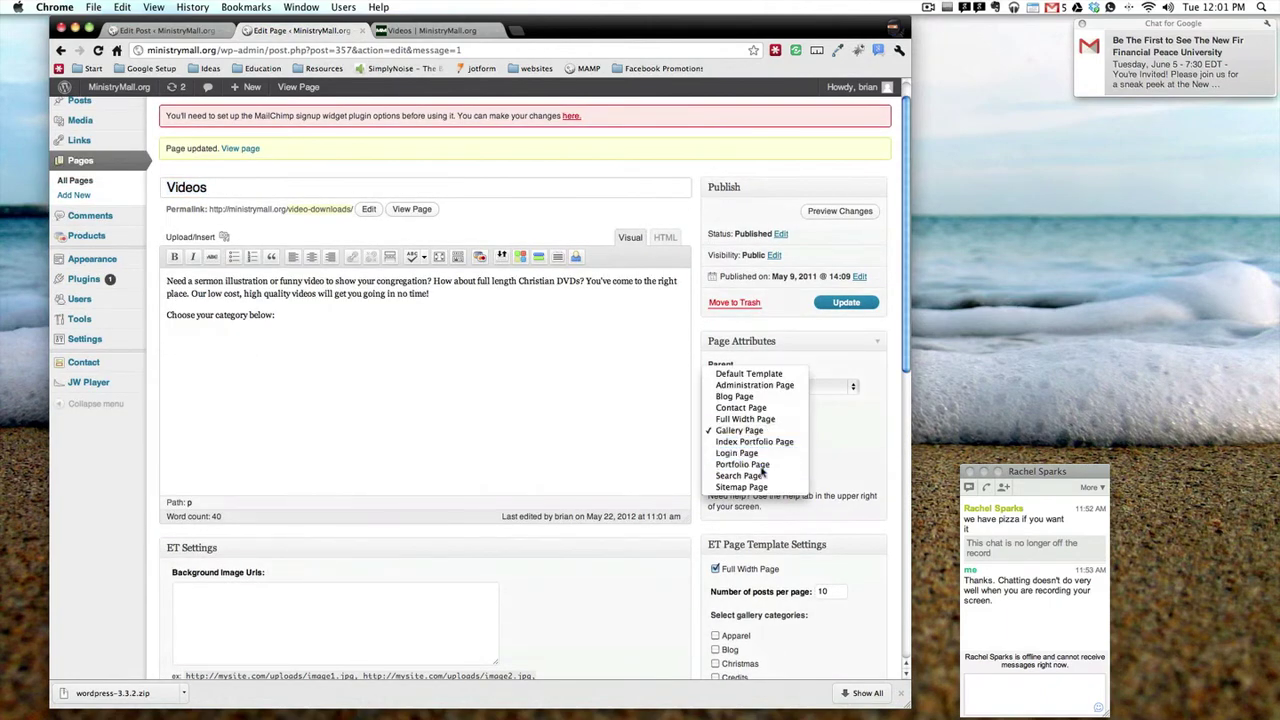
left_click(750, 466)
left_click(845, 302)
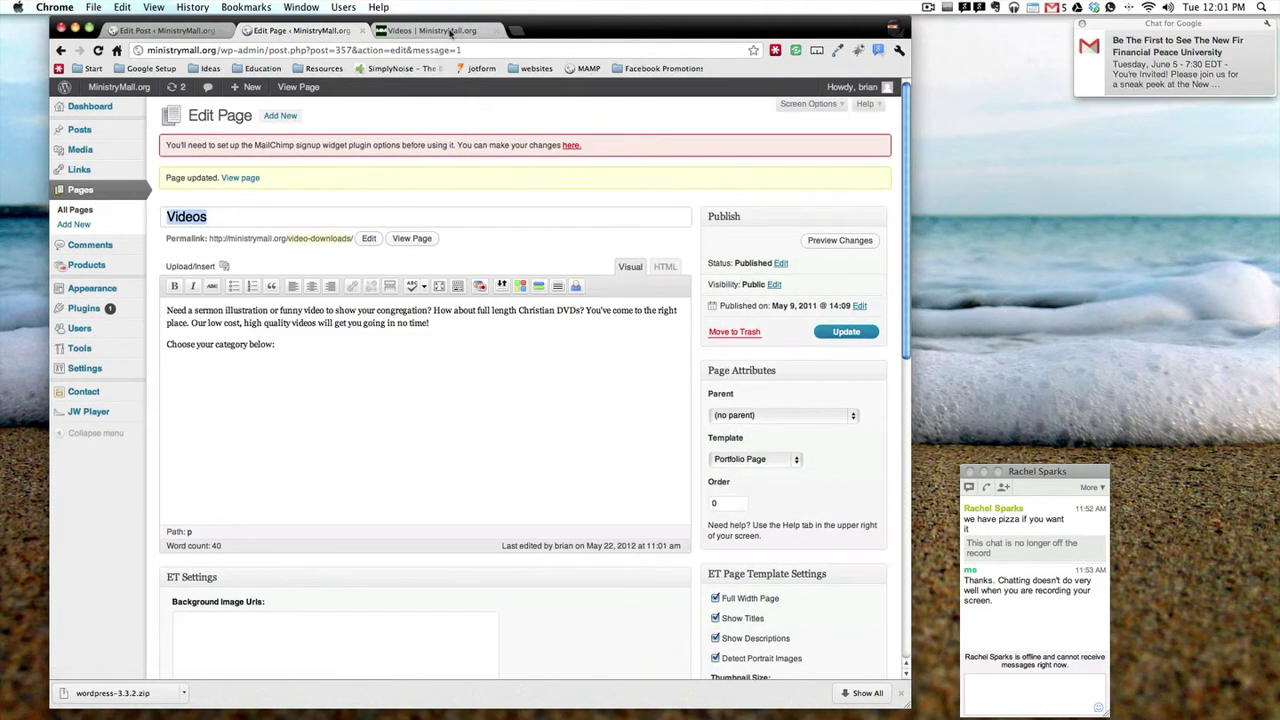
Step: Reload the published Videos page and examine the portfolio layout, including descriptions and the Older Entries link
left_click(428, 30)
key("super+r")
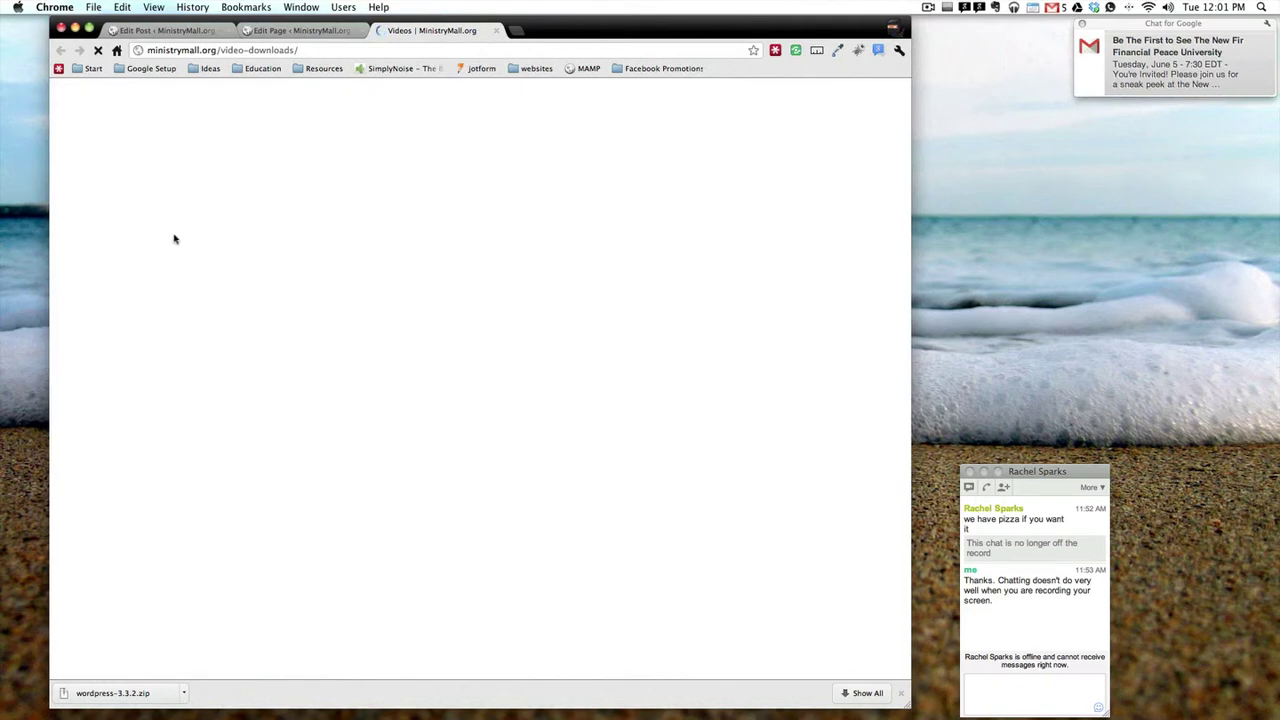
scroll(214, 263, "down", 3)
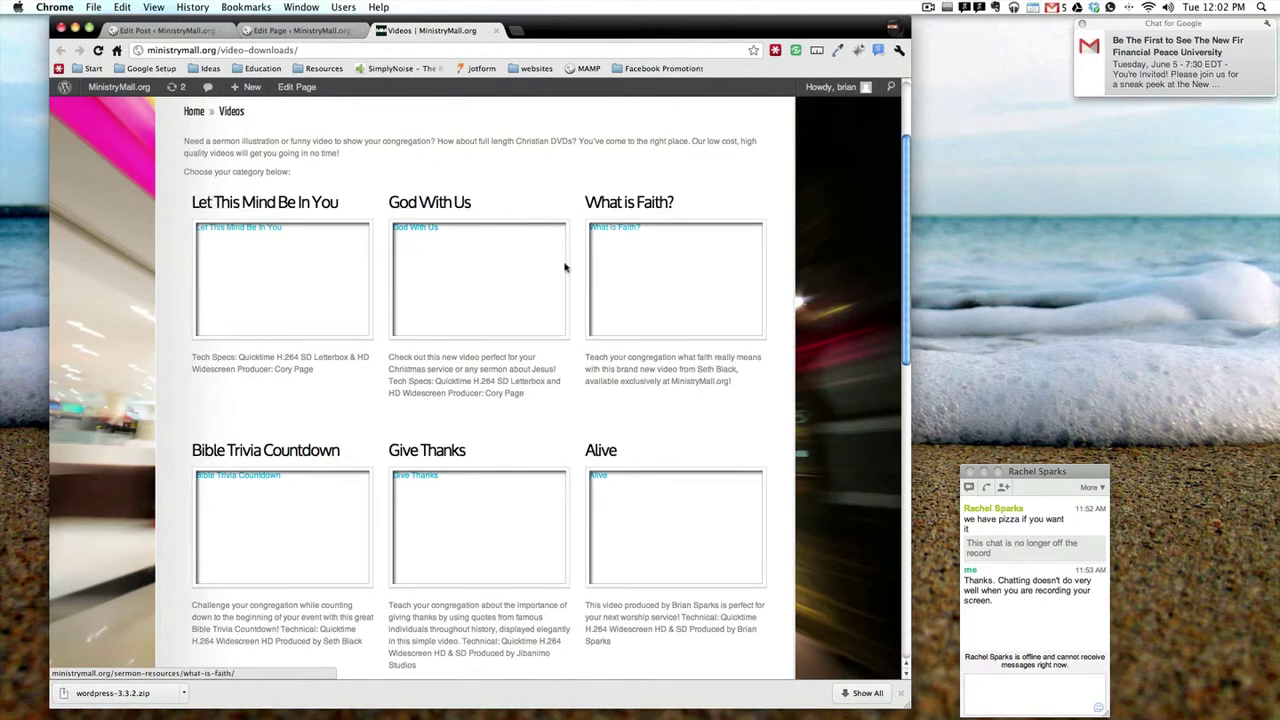
scroll(540, 283, "down", 2)
scroll(540, 283, "down", 3)
scroll(167, 287, "up", 5)
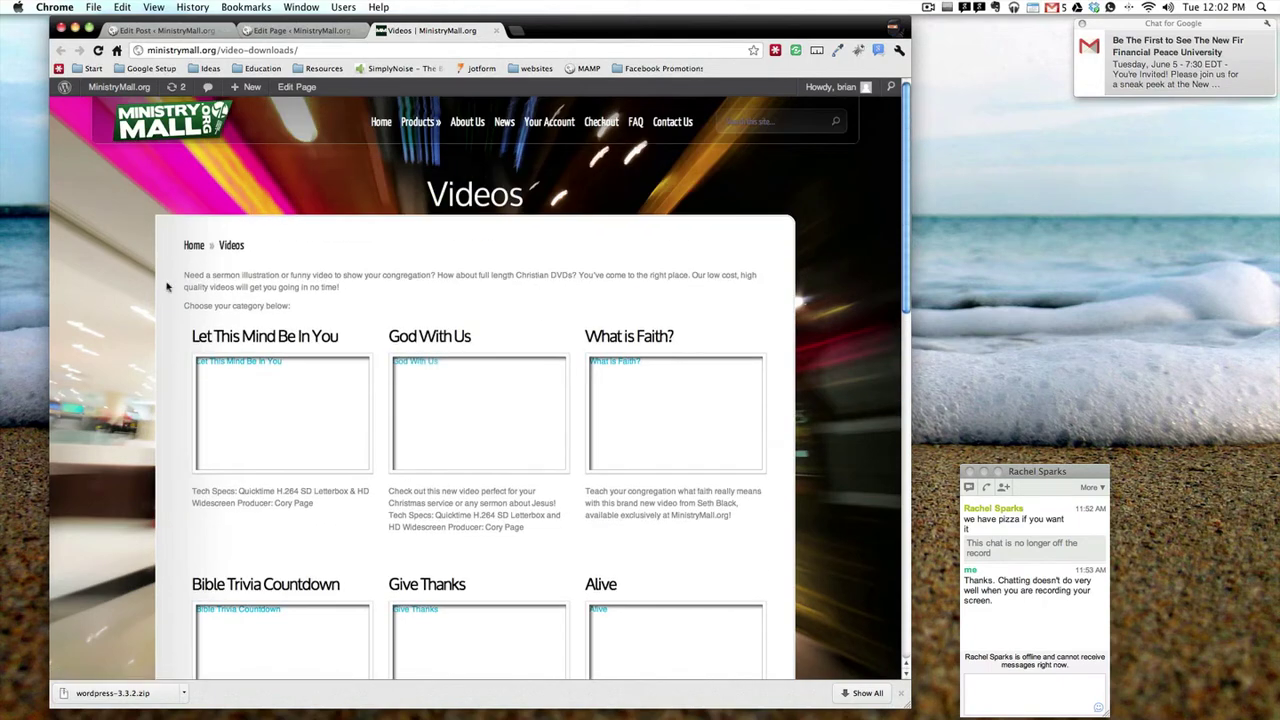
scroll(182, 288, "down", 15)
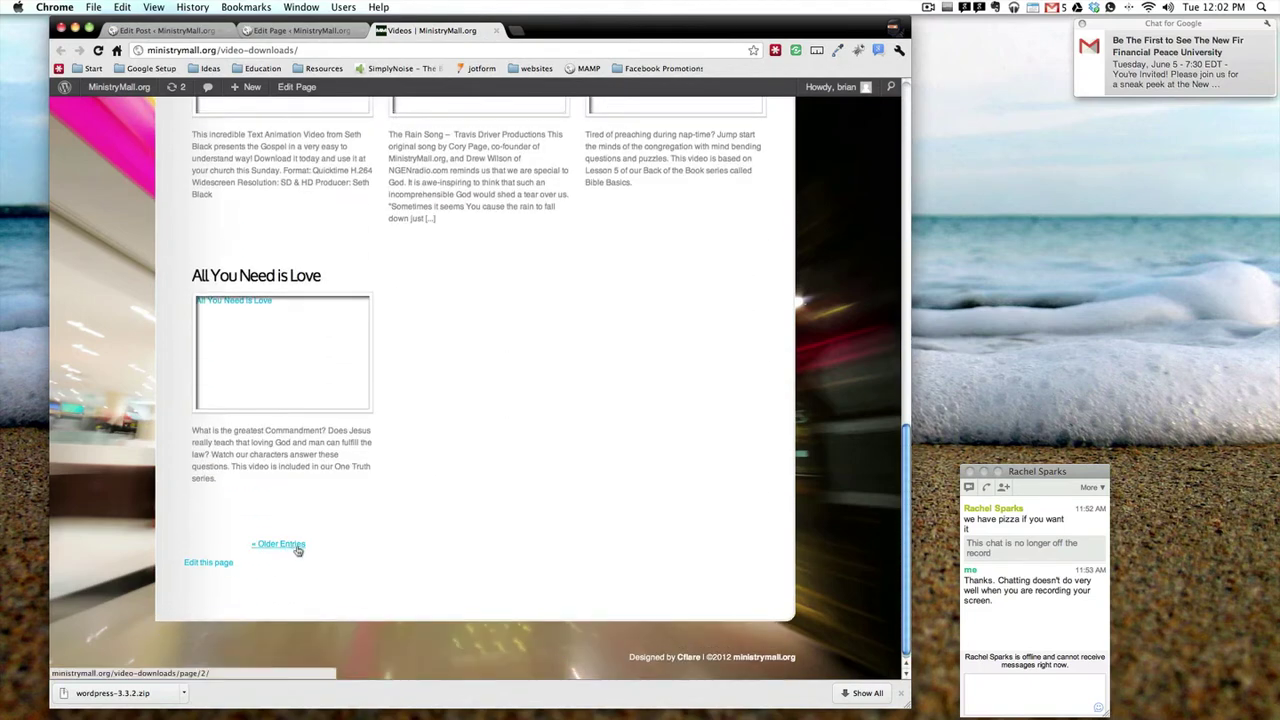
scroll(590, 420, "up", 10)
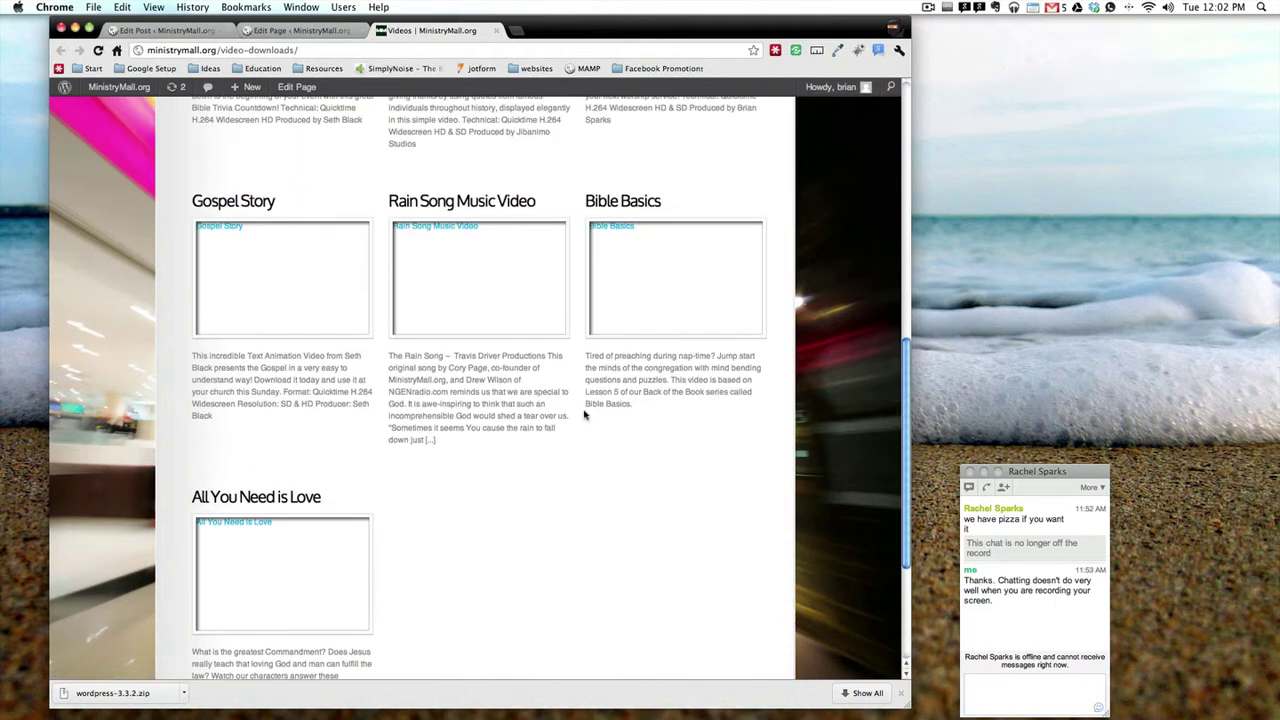
Step: Set the Videos page's number of posts per page to 12 and update the page
left_click(302, 31)
scroll(775, 425, "down", 4)
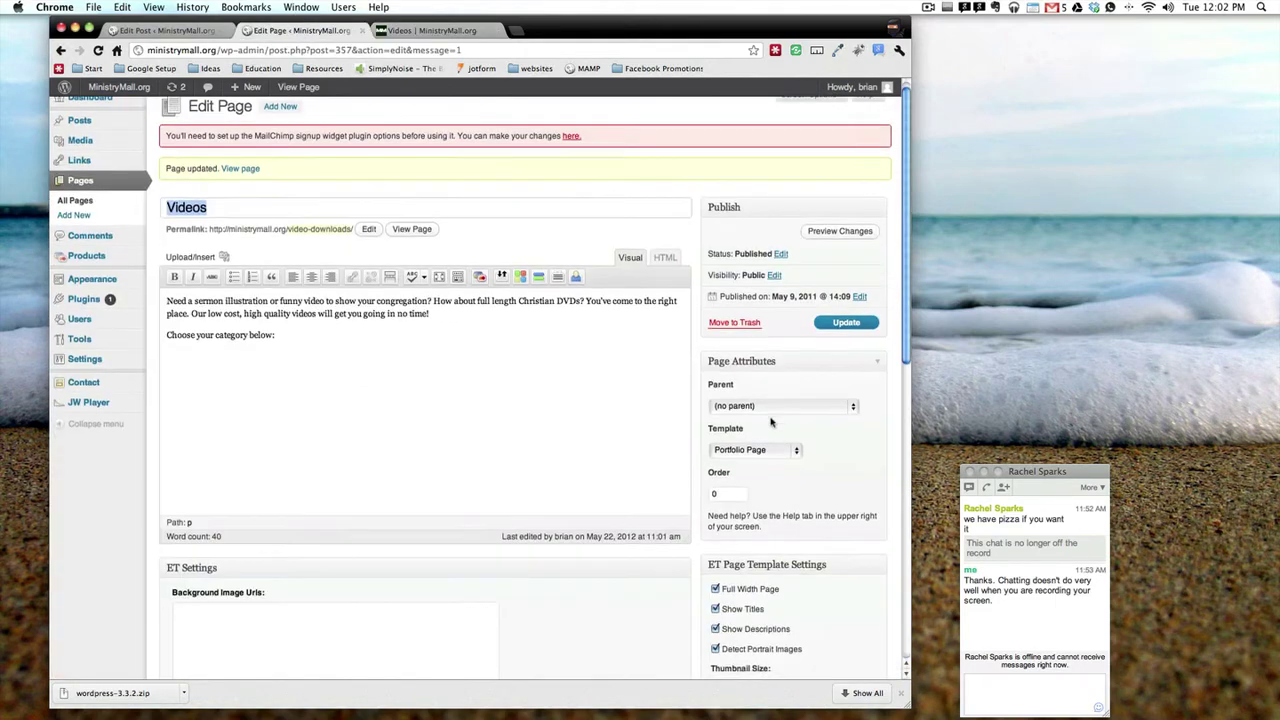
scroll(771, 423, "down", 4)
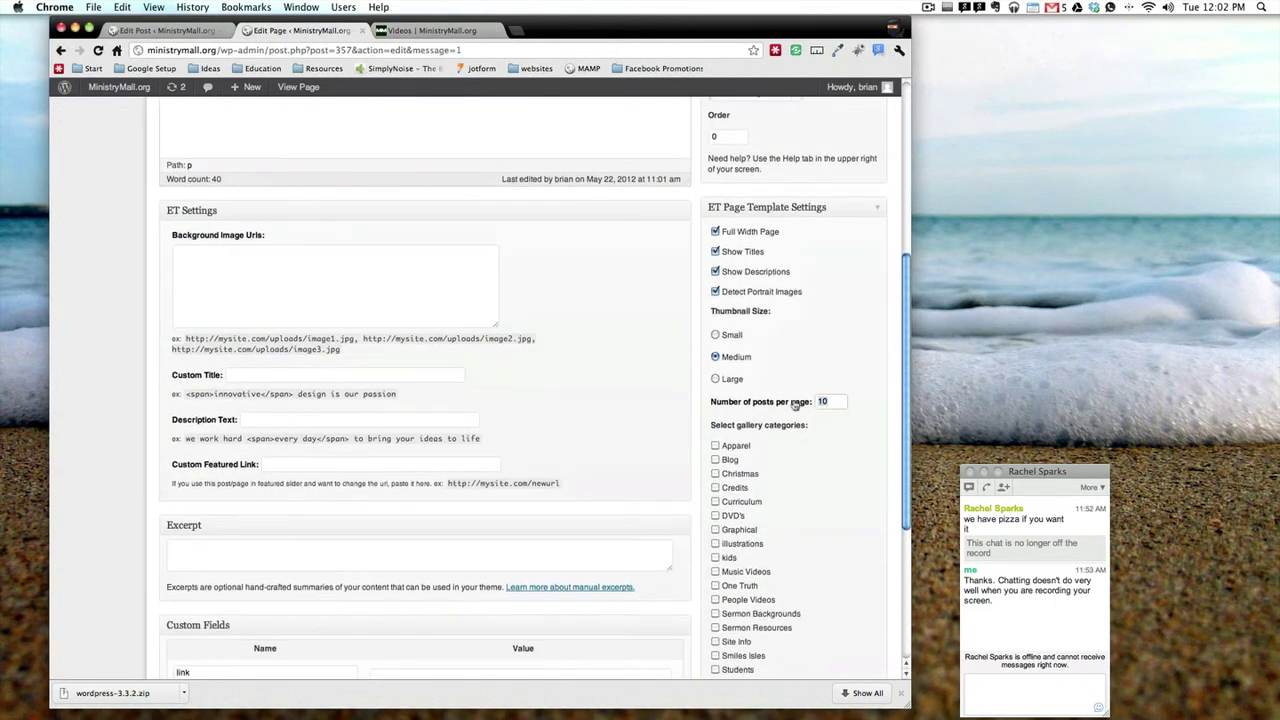
left_click(835, 401)
key("BackSpace")
scroll(840, 299, "up", 15)
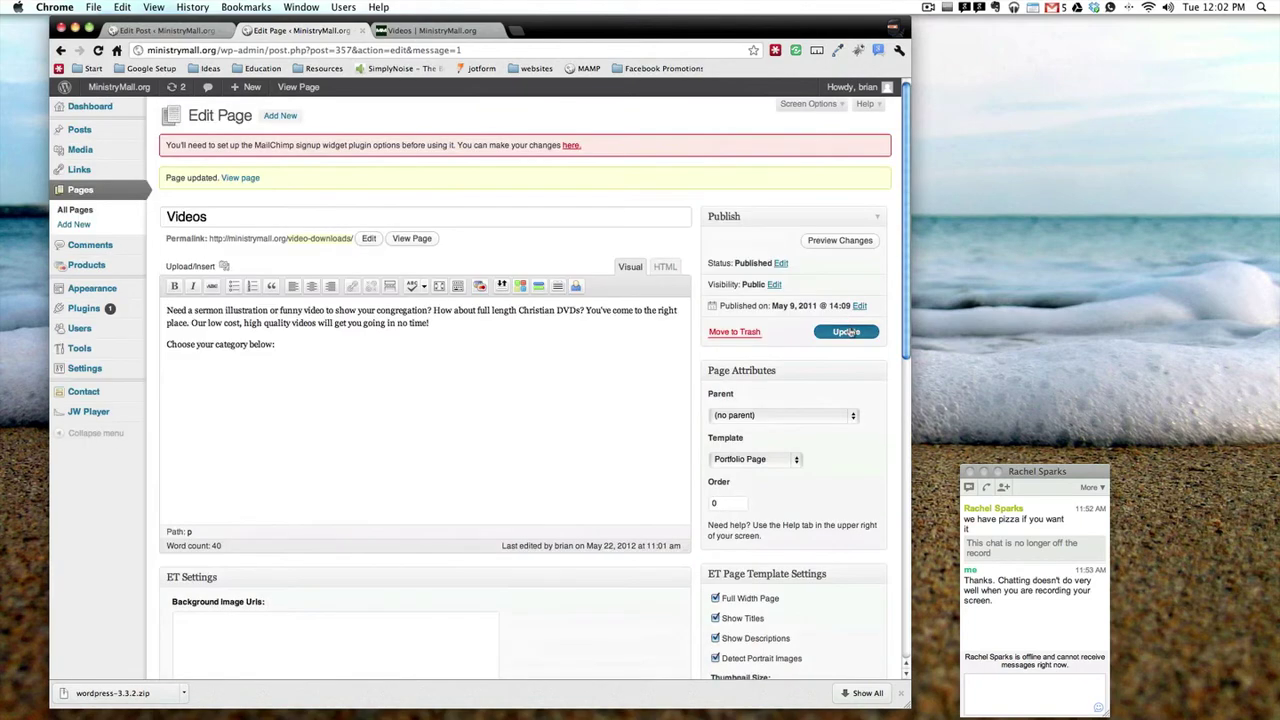
left_click(846, 331)
Step: Reload the published Videos page and look through the portfolio entries with the new posts-per-page setting
left_click(415, 31)
key("super+r")
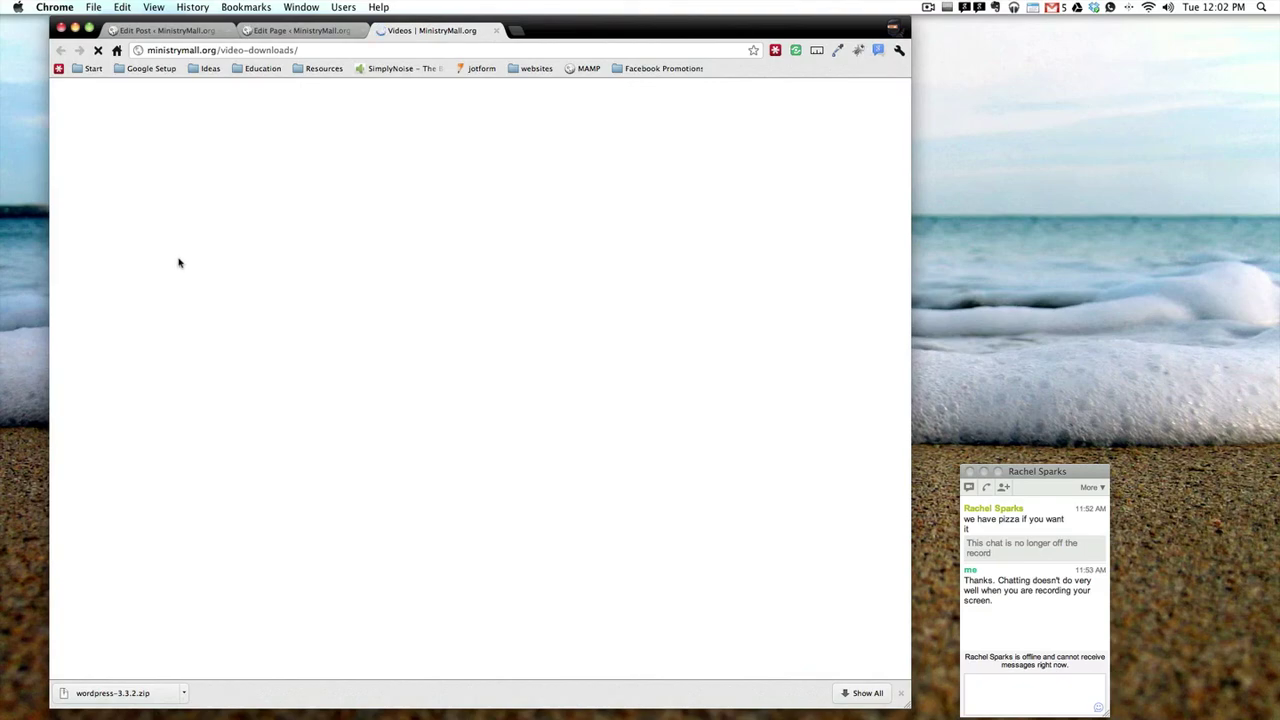
scroll(179, 263, "down", 6)
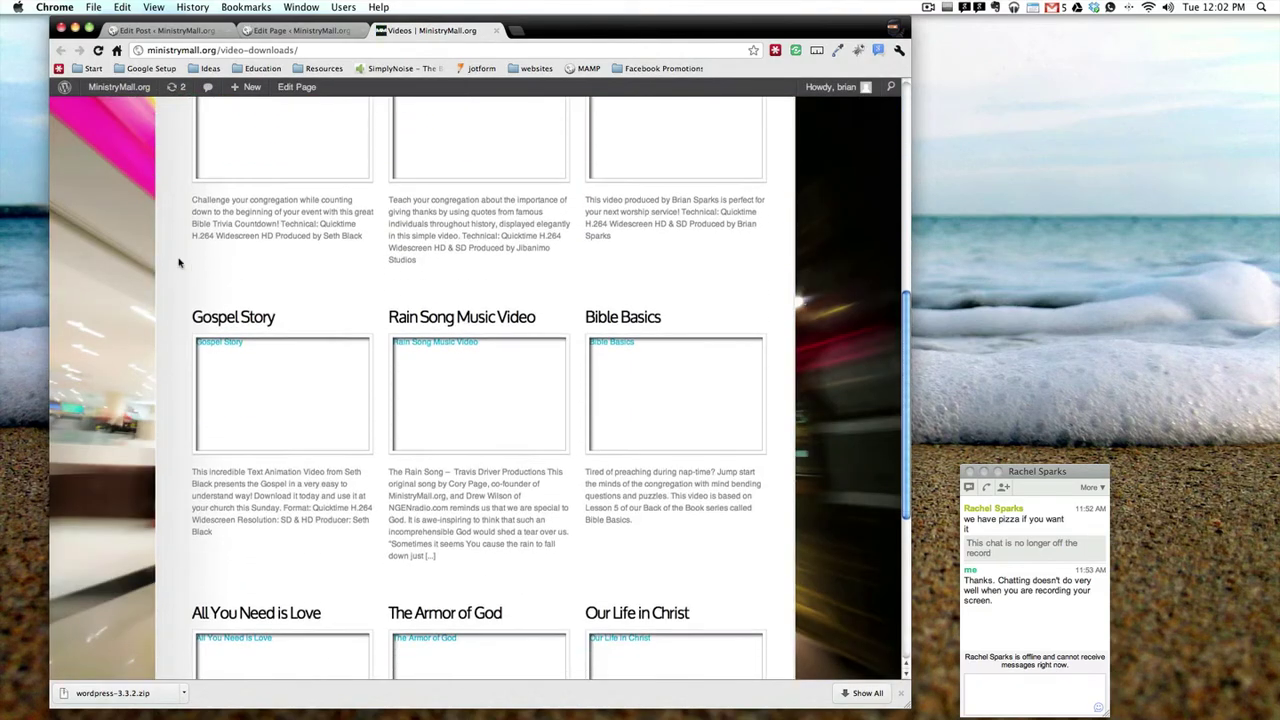
scroll(179, 263, "down", 2)
scroll(179, 263, "up", 6)
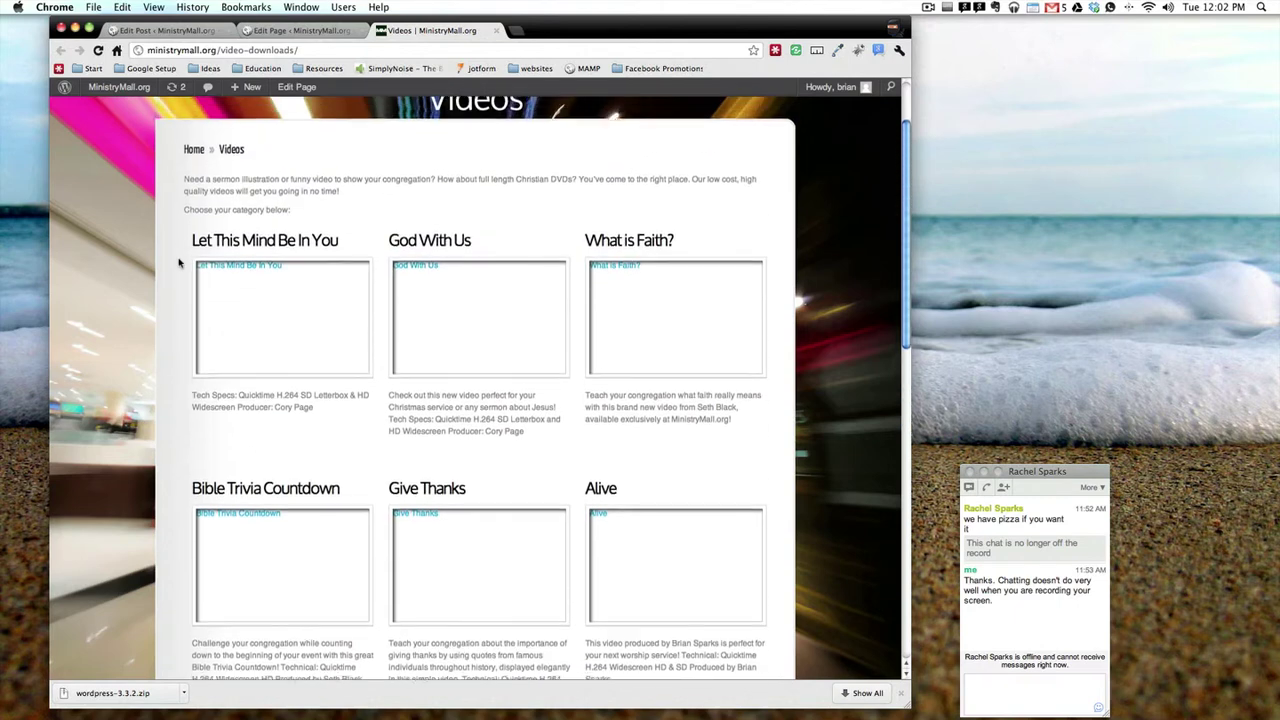
scroll(179, 263, "up", 2)
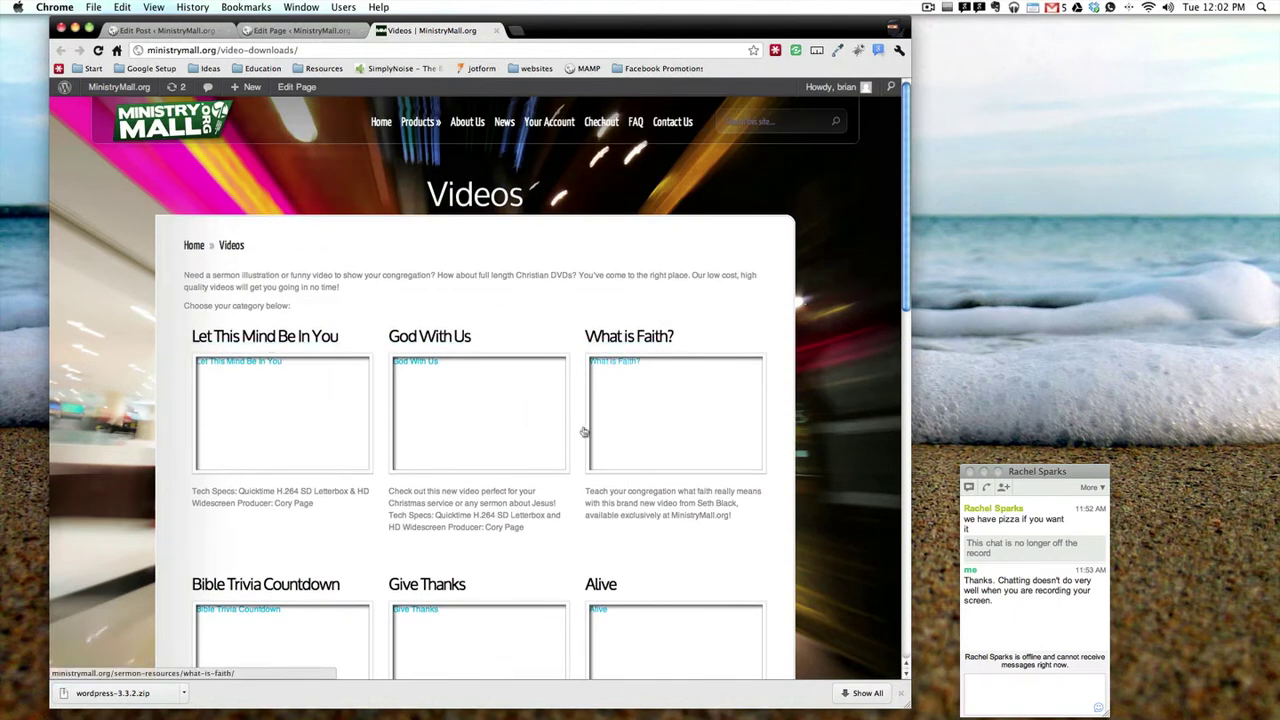
scroll(286, 410, "down", 5)
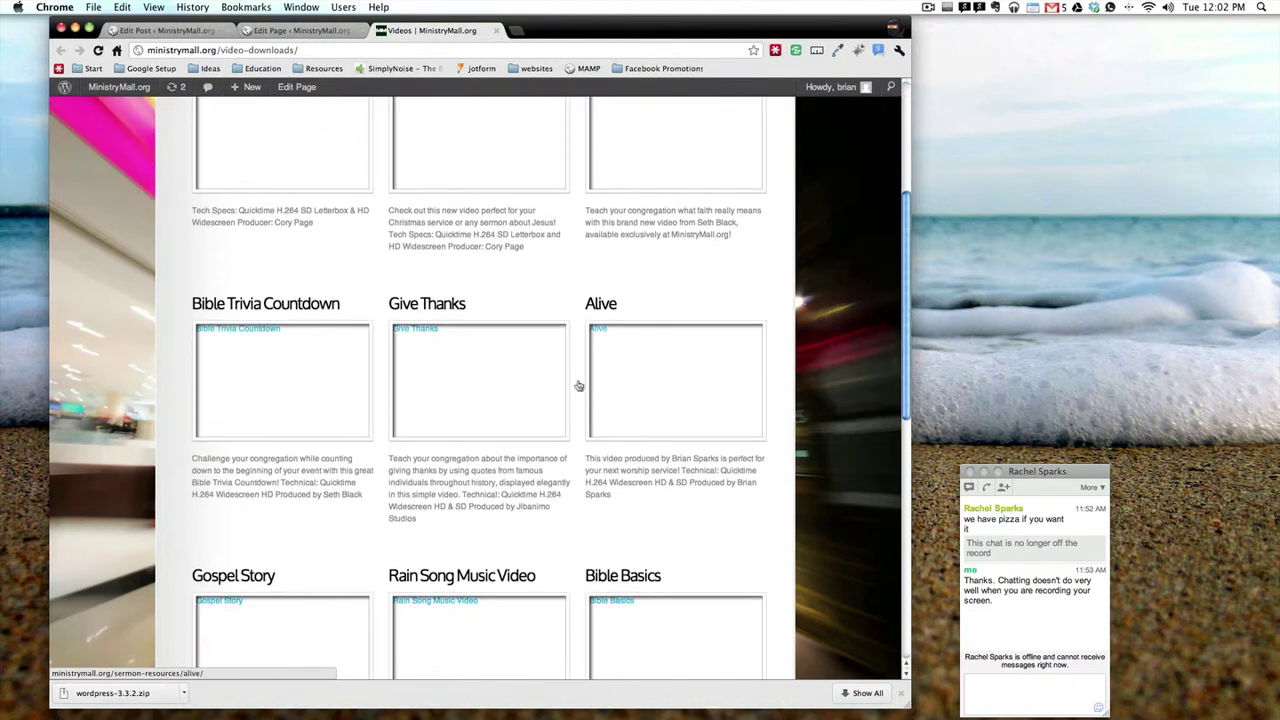
scroll(258, 379, "down", 5)
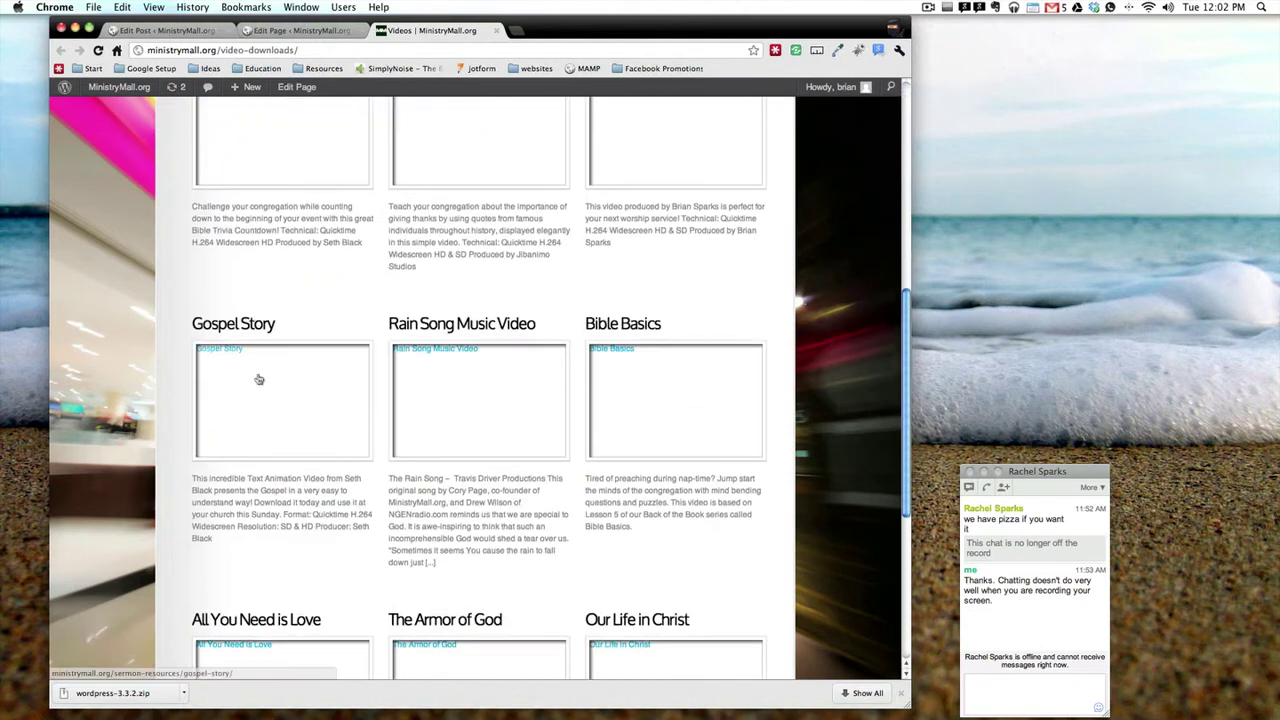
Step: Open the Gospel Story entry from the portfolio, view its post, and return to the Videos page
left_click(258, 379)
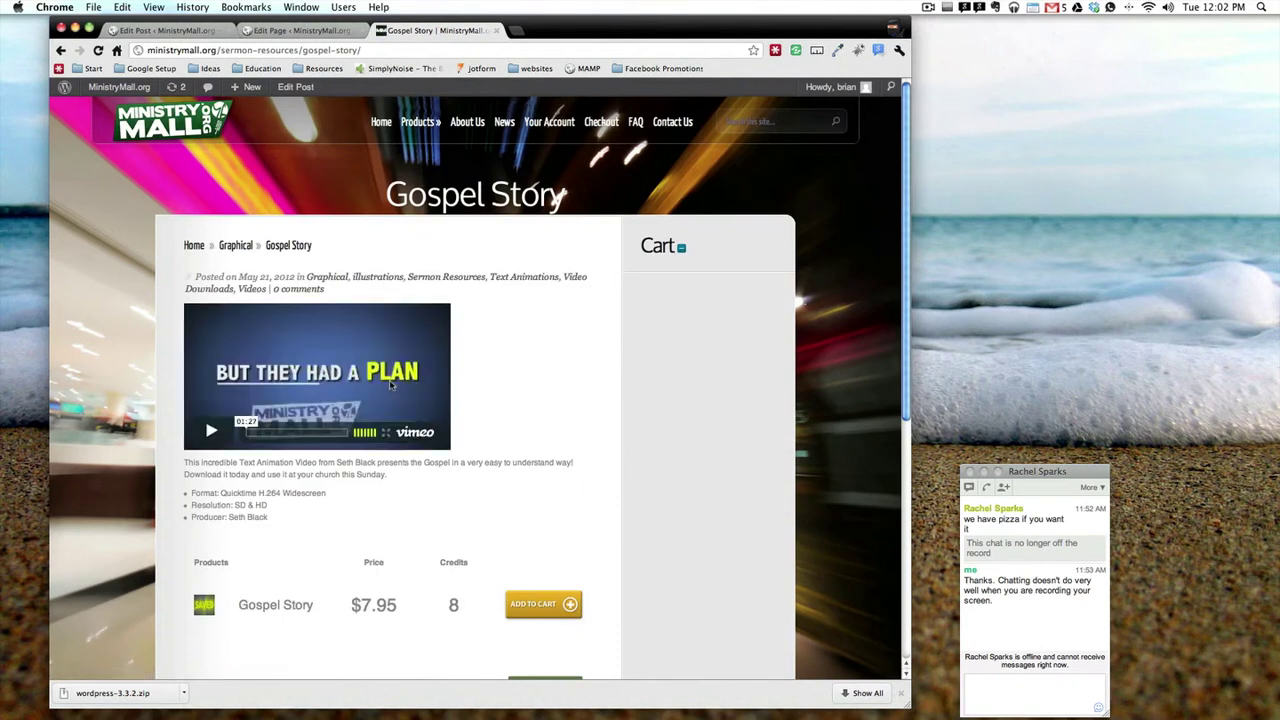
key("super+bracketleft")
scroll(390, 385, "up", 10)
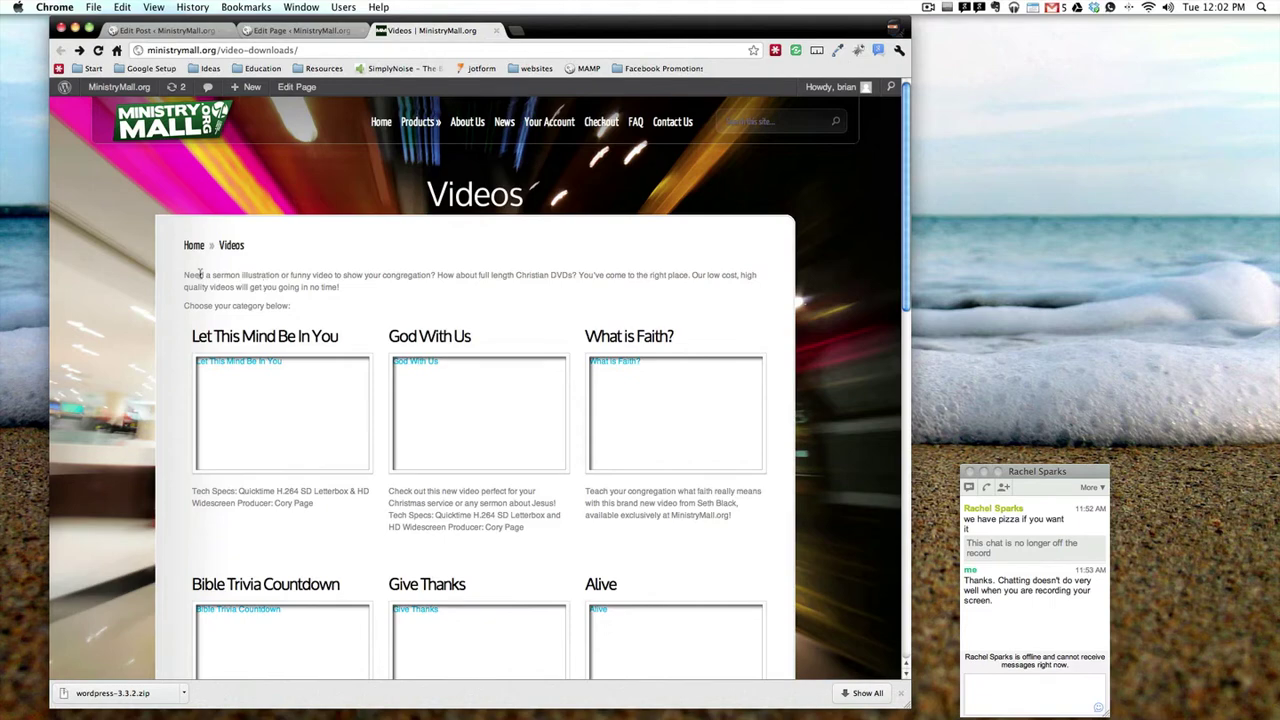
Step: Highlight the intro text on the published Videos page and the matching text in the page editor, and return to the published page
left_click_drag(185, 273, 321, 306)
scroll(321, 306, "down", 10)
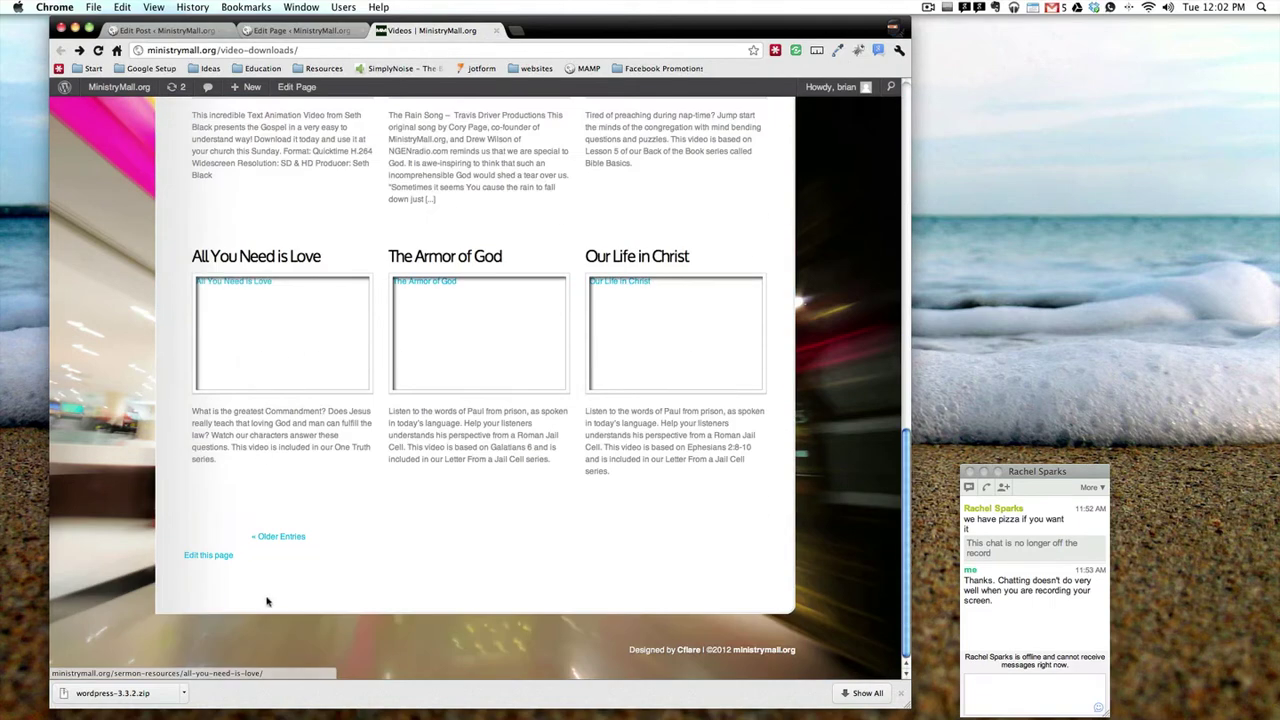
left_click(290, 30)
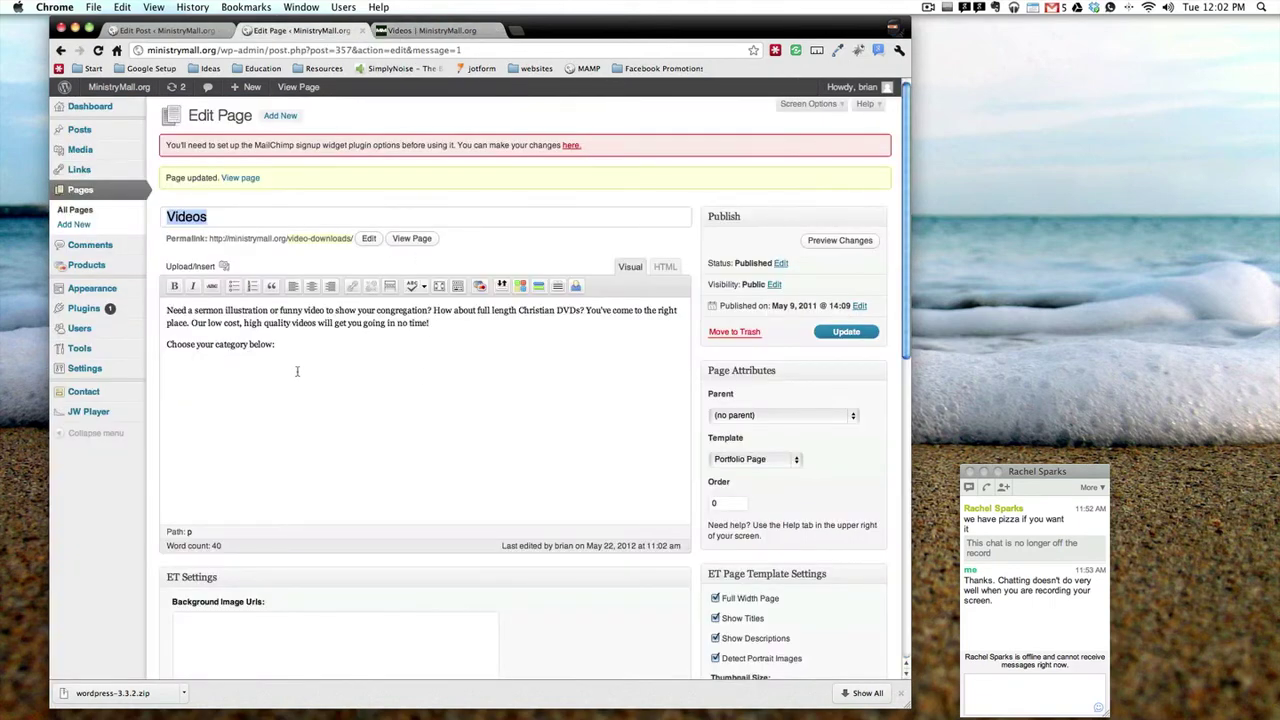
left_click_drag(297, 371, 137, 313)
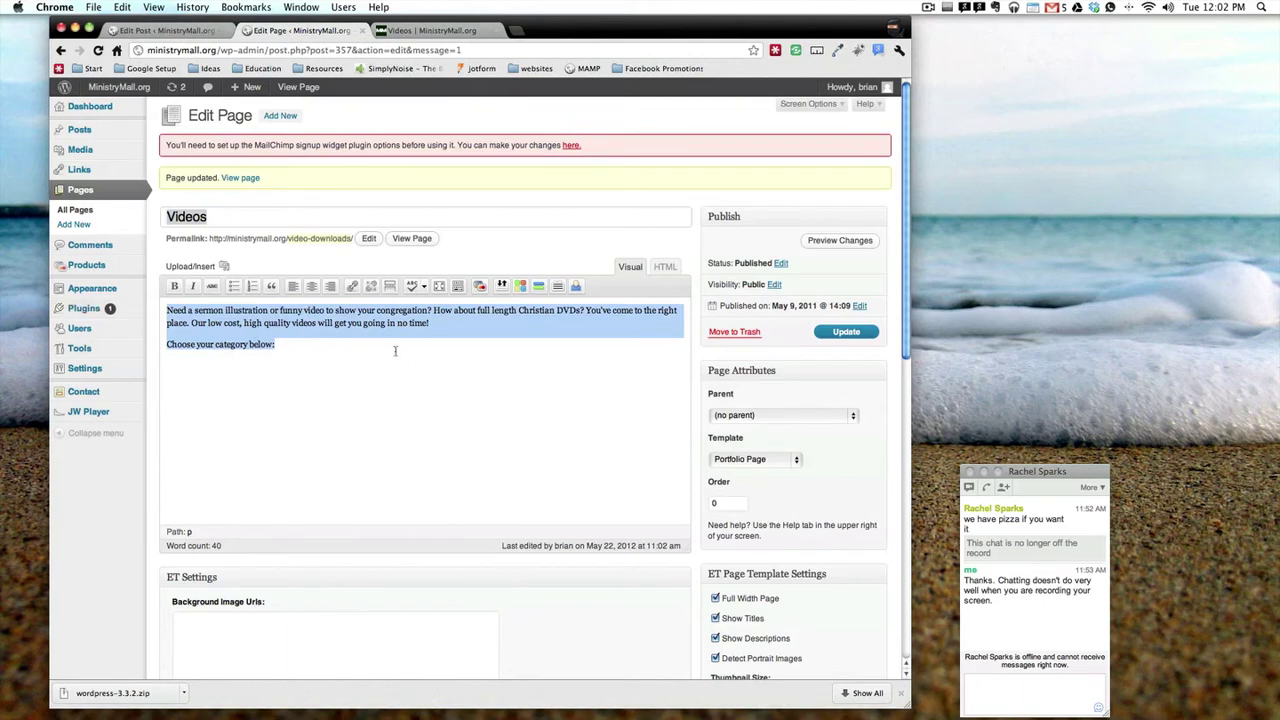
left_click(412, 30)
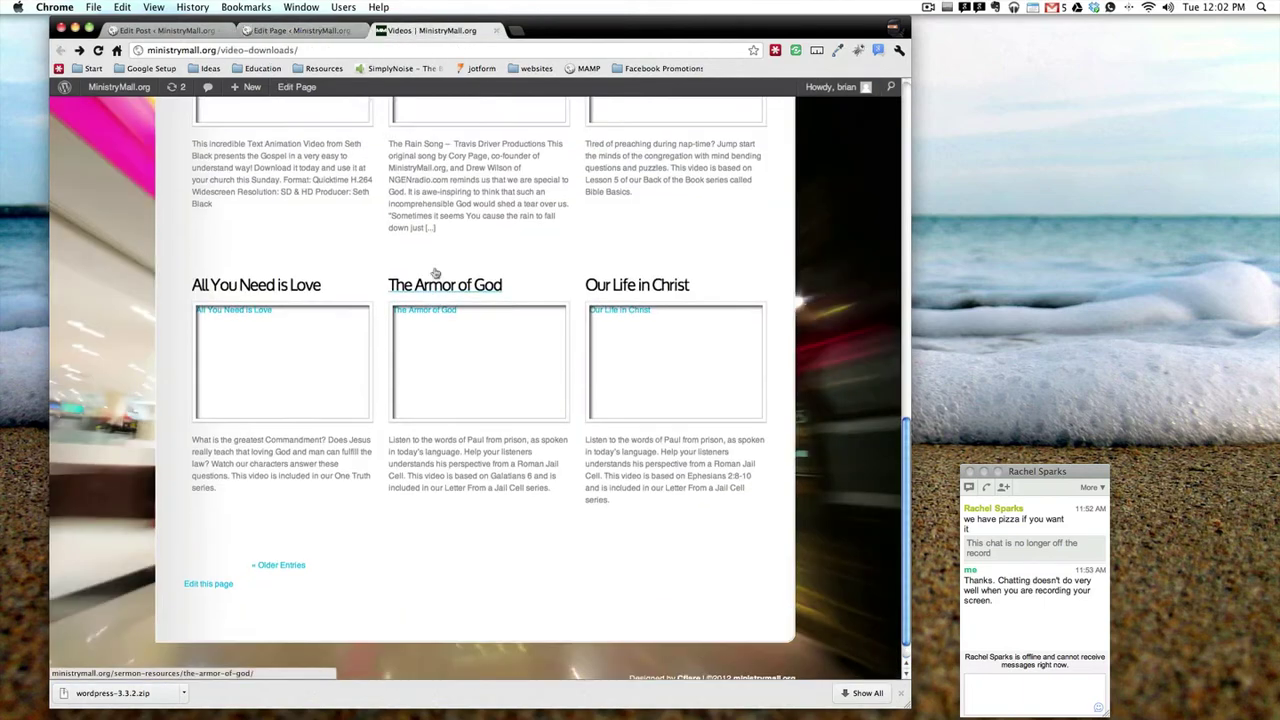
scroll(435, 272, "up", 15)
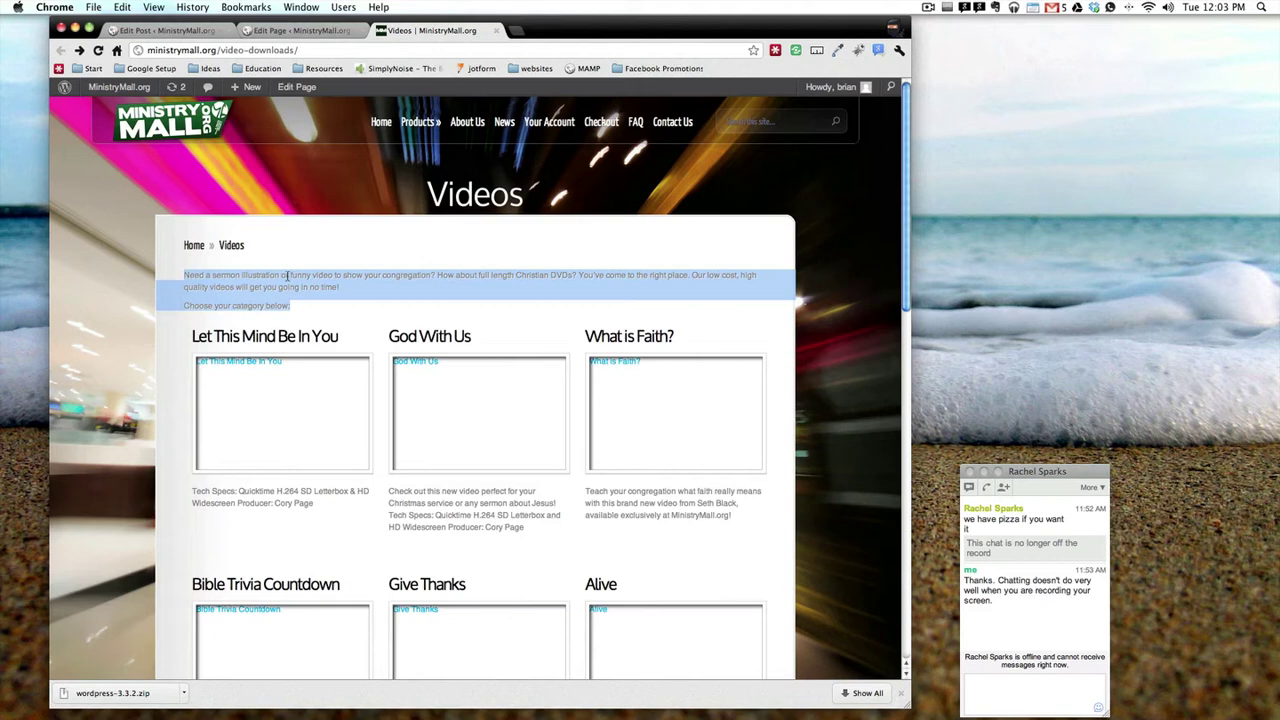
Step: Look through the portfolio entries once more, clear the text highlight and view the site's Products submenu
scroll(650, 420, "down", 5)
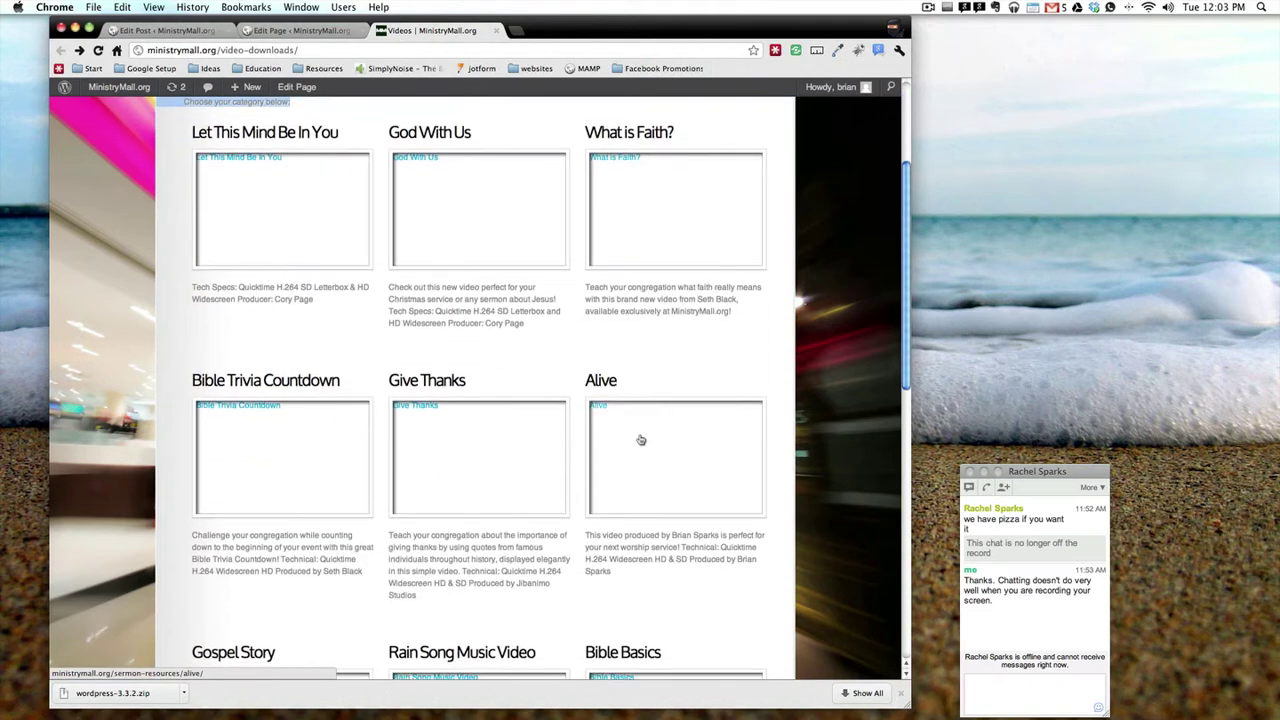
scroll(338, 469, "down", 9)
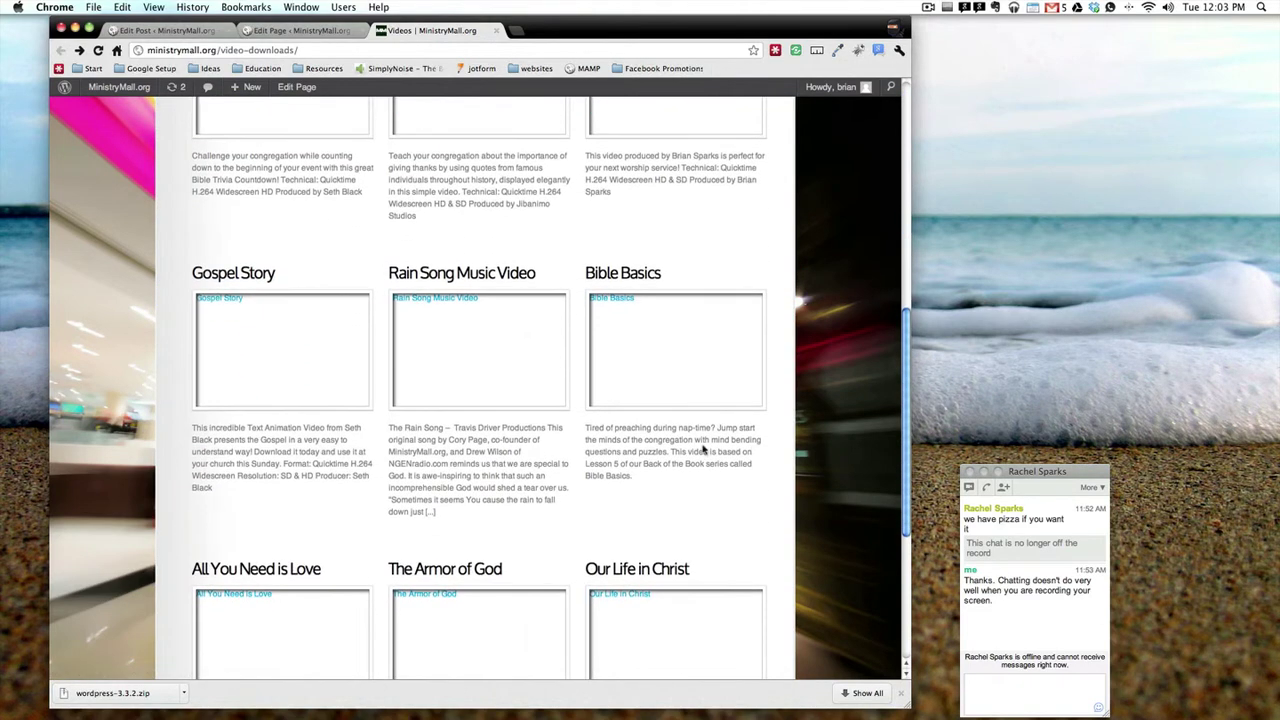
scroll(703, 451, "down", 3)
scroll(703, 451, "up", 10)
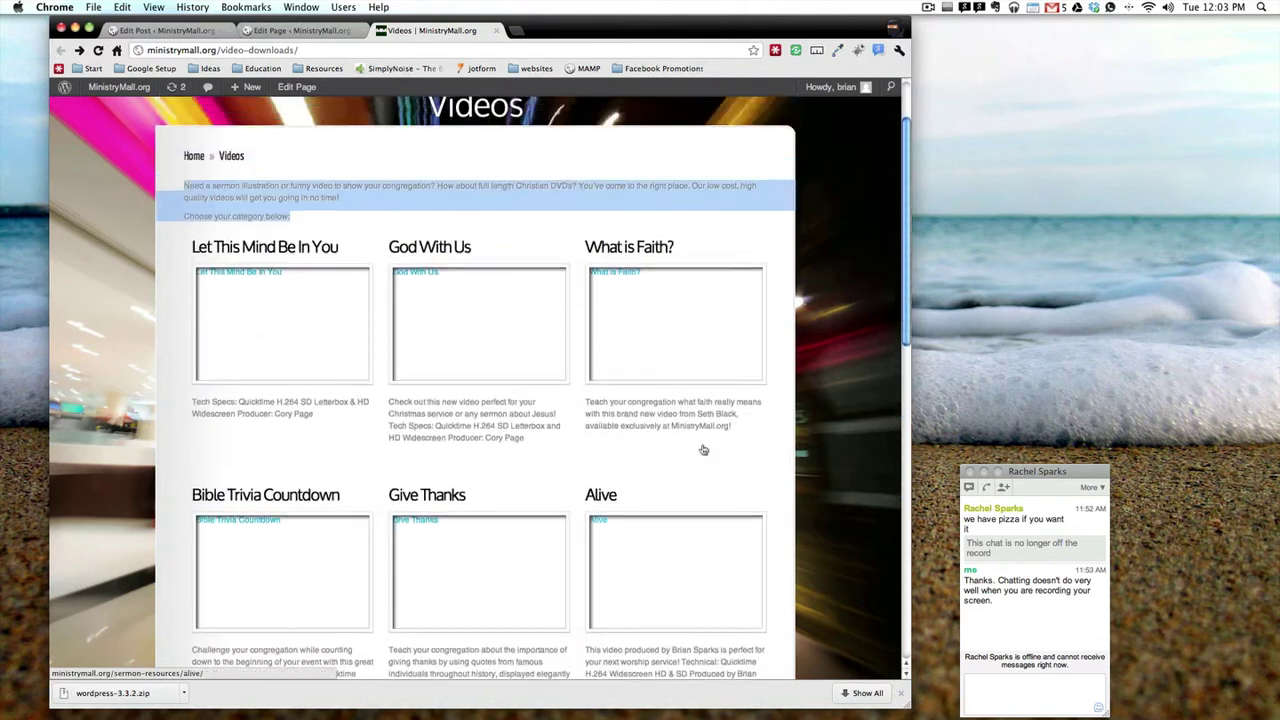
left_click(458, 328)
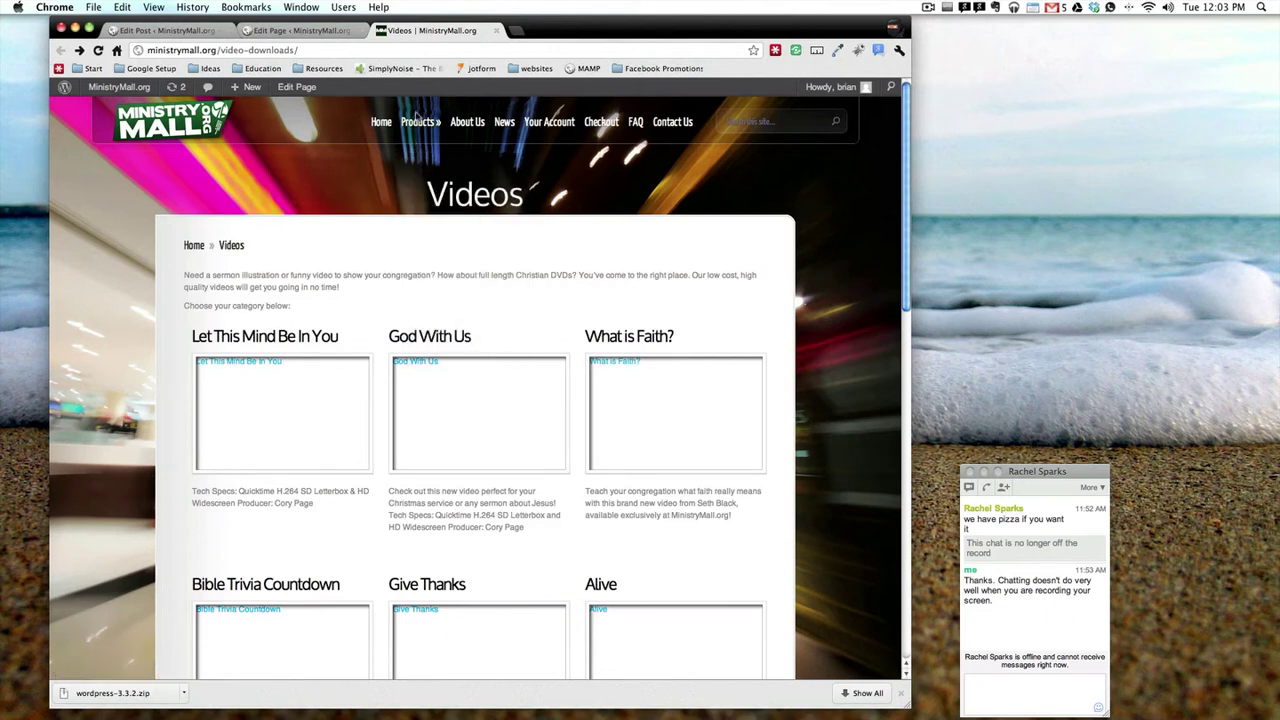
mouse_move(418, 121)
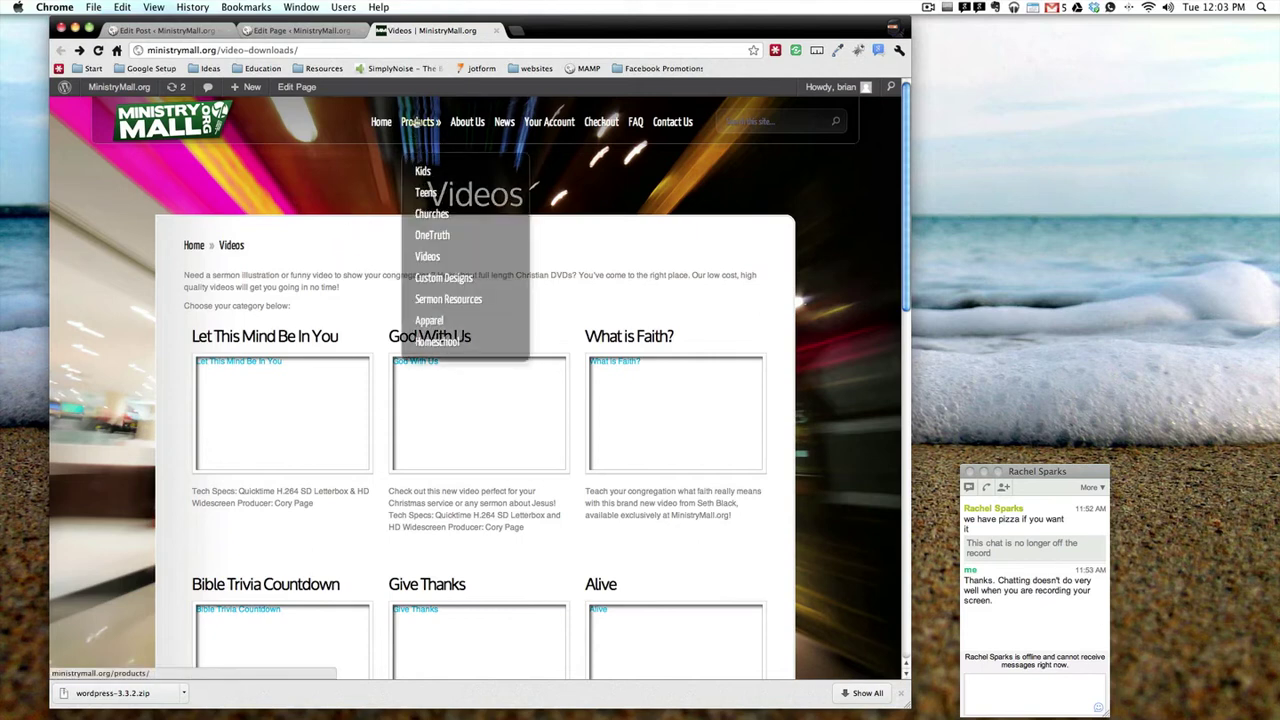
Step: Switch the Videos page's template to Index Portfolio Page and look over its settings and list of selectable pages
left_click(300, 30)
scroll(591, 345, "down", 5)
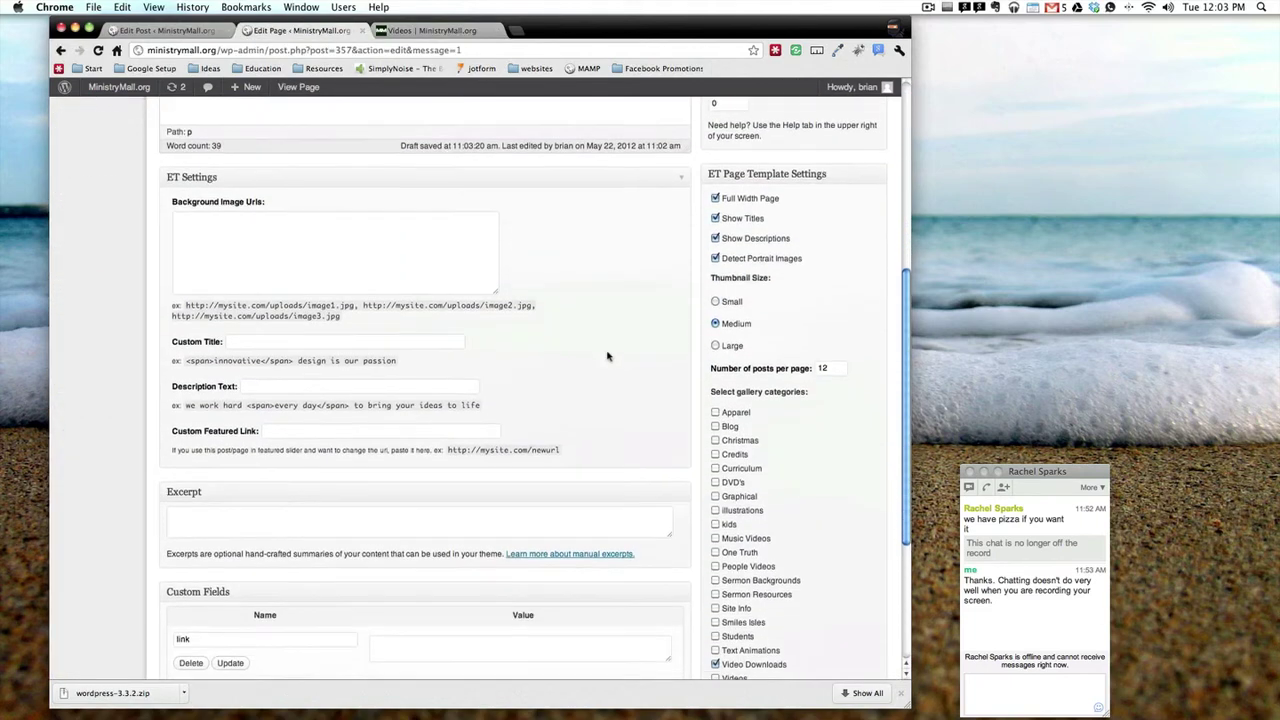
scroll(606, 355, "up", 3)
left_click(792, 236)
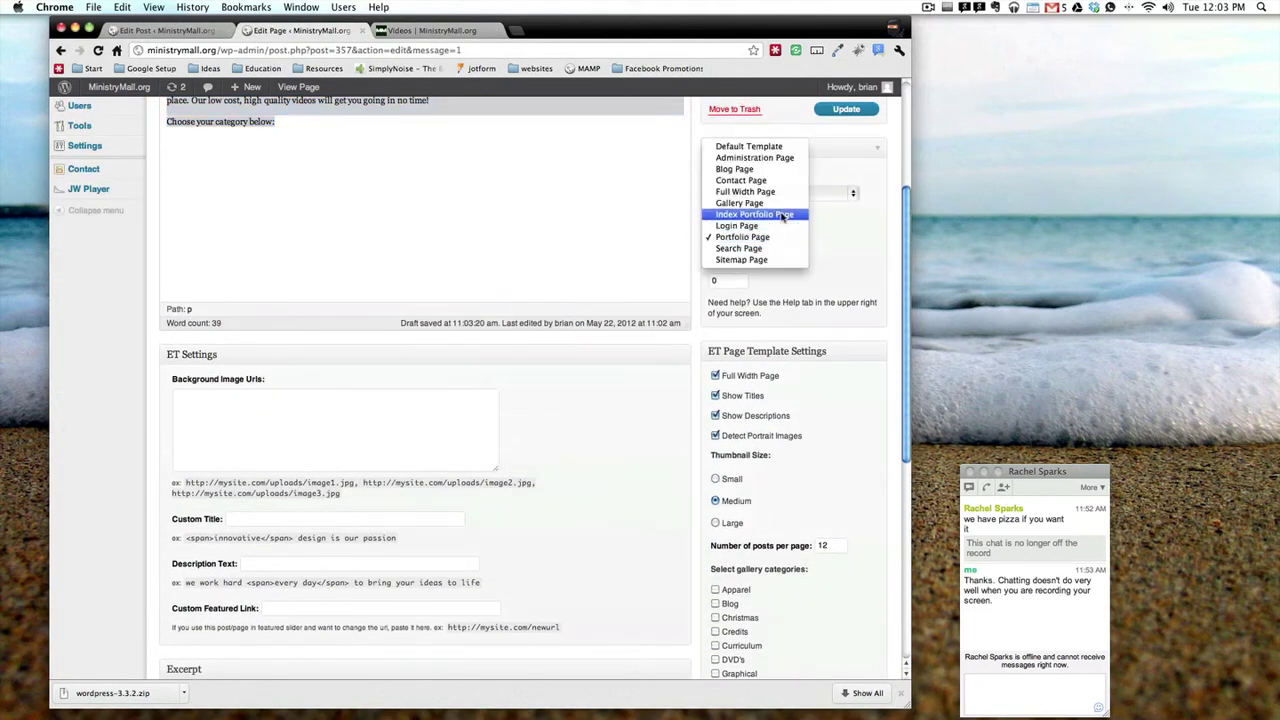
left_click(784, 218)
scroll(858, 395, "down", 3)
scroll(858, 395, "down", 4)
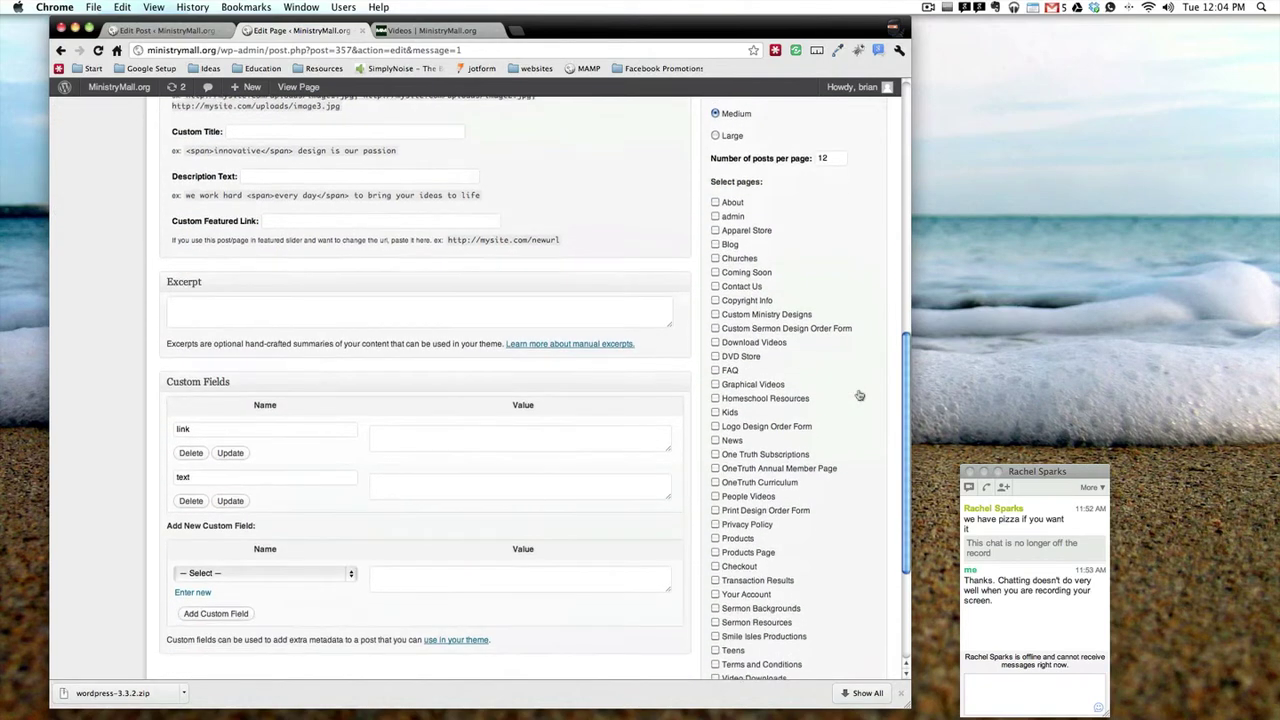
scroll(795, 327, "up", 2)
scroll(795, 327, "up", 5)
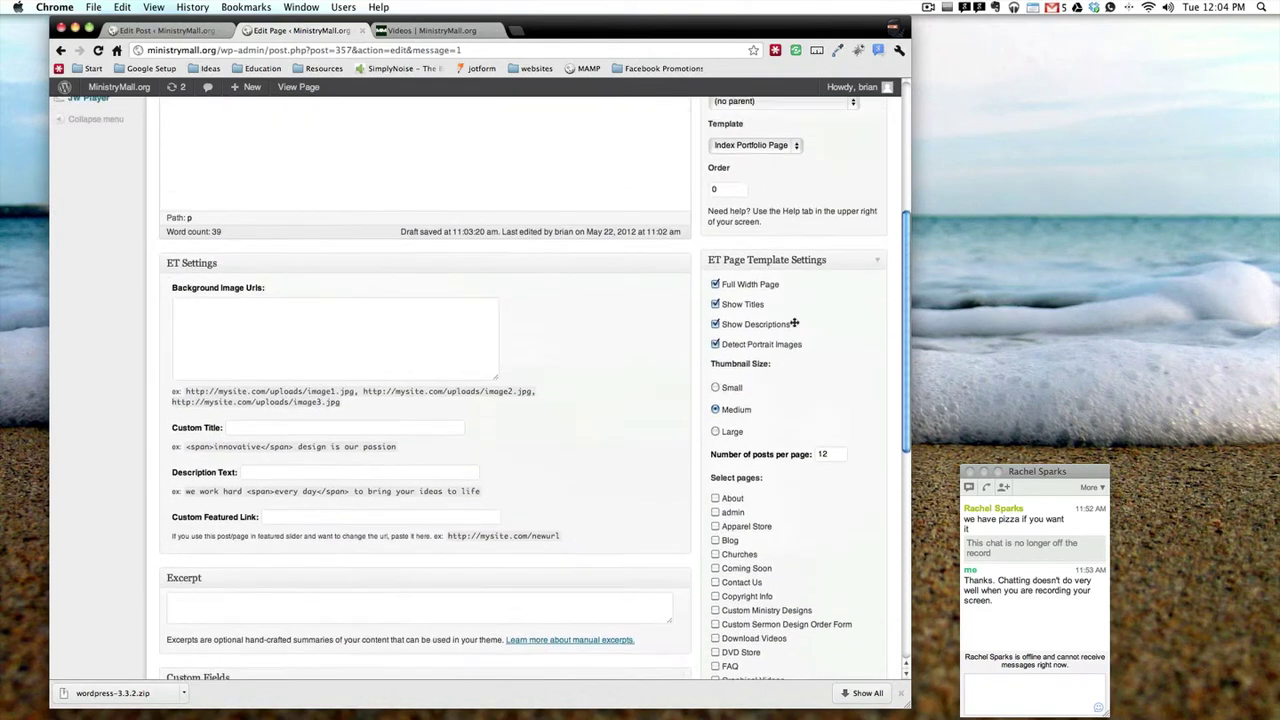
Step: Select the DVD Store, Download Videos and Smile Isles Productions pages for the index portfolio and update the page
scroll(851, 408, "down", 2)
scroll(851, 408, "down", 9)
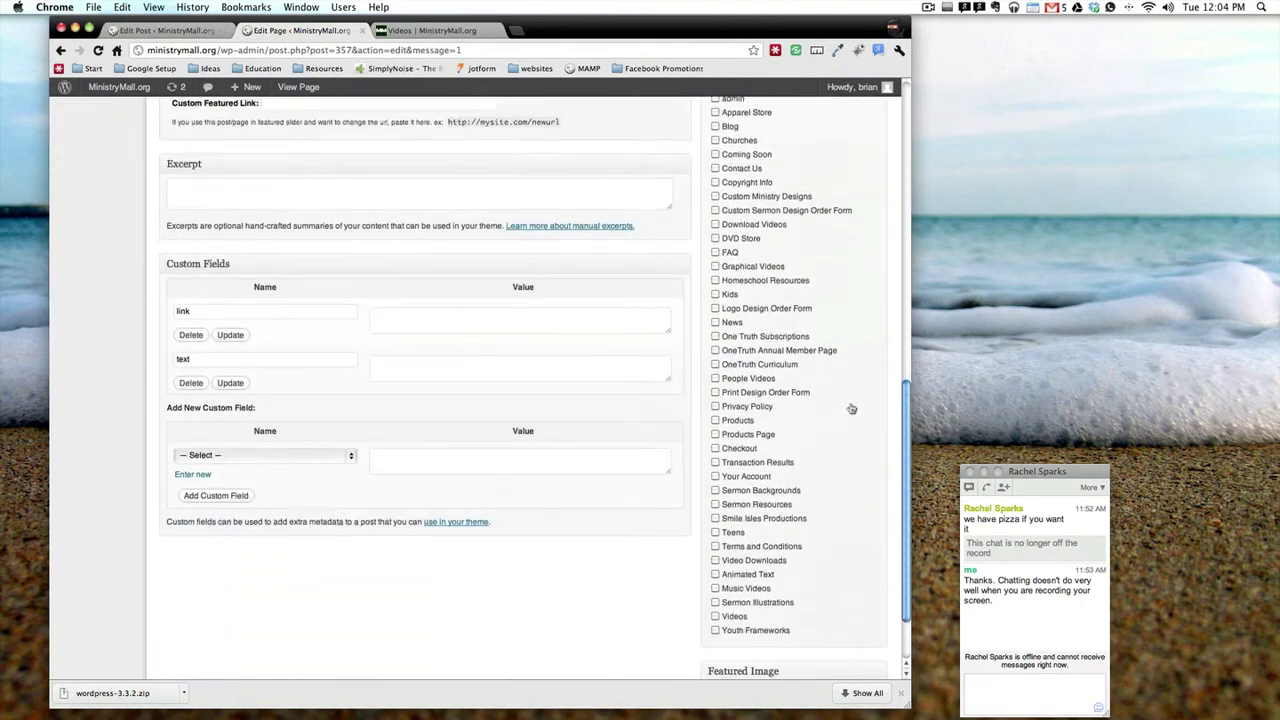
scroll(741, 281, "up", 1)
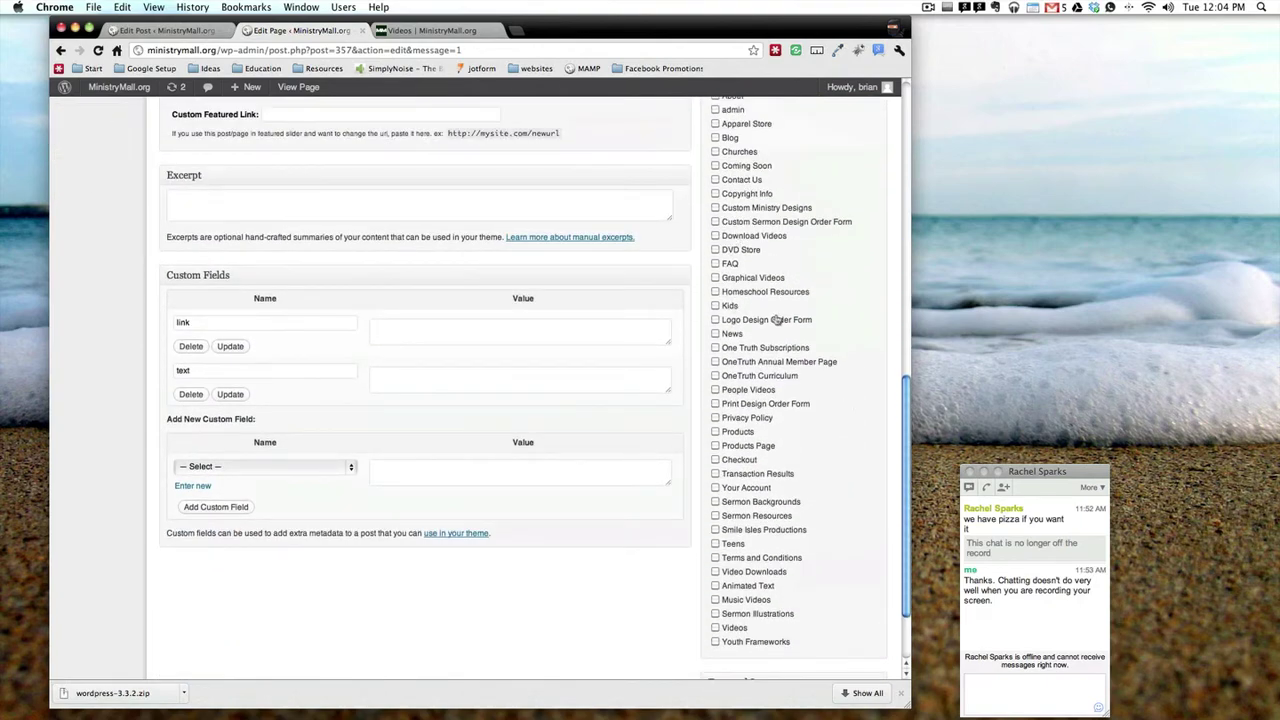
scroll(787, 323, "up", 1)
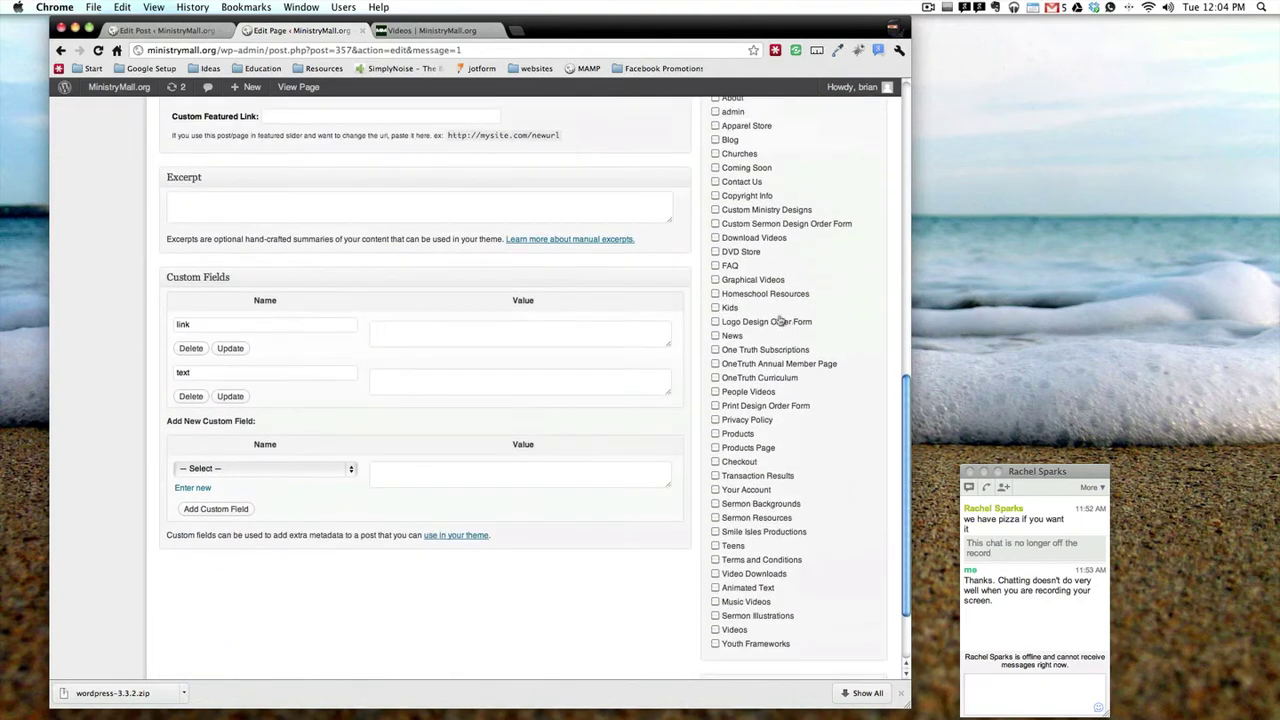
left_click(715, 253)
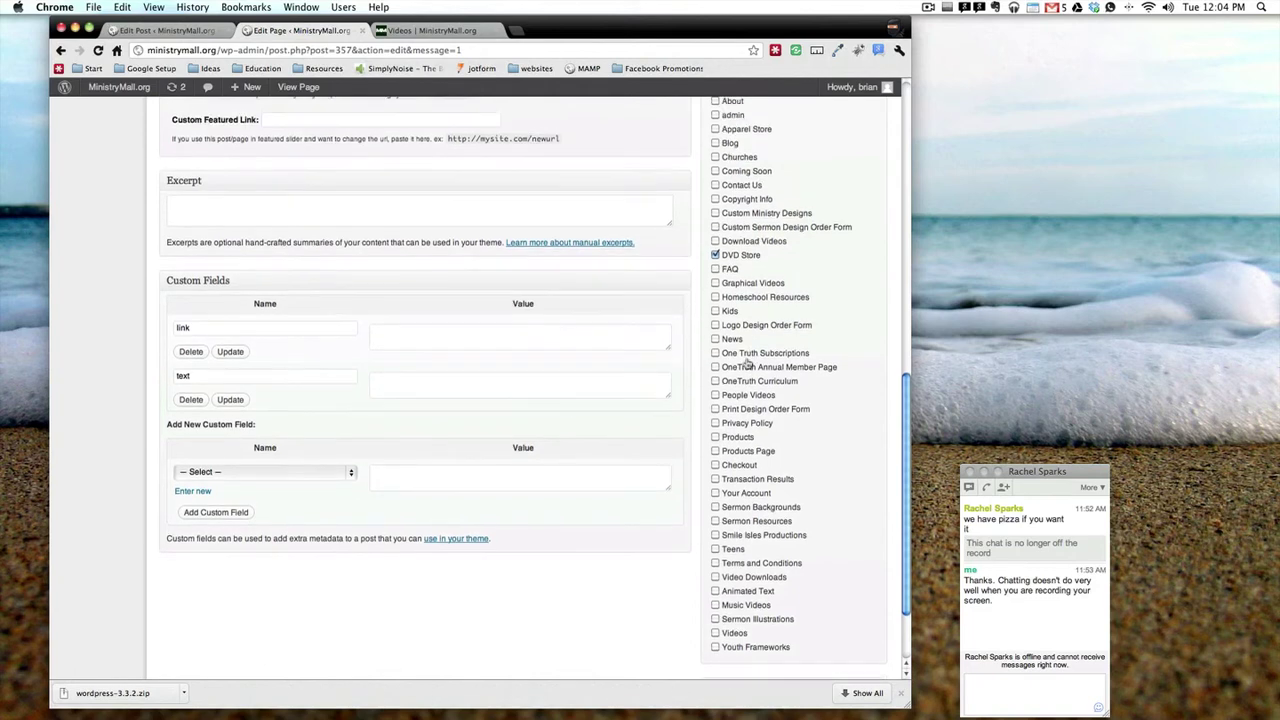
scroll(750, 360, "up", 1)
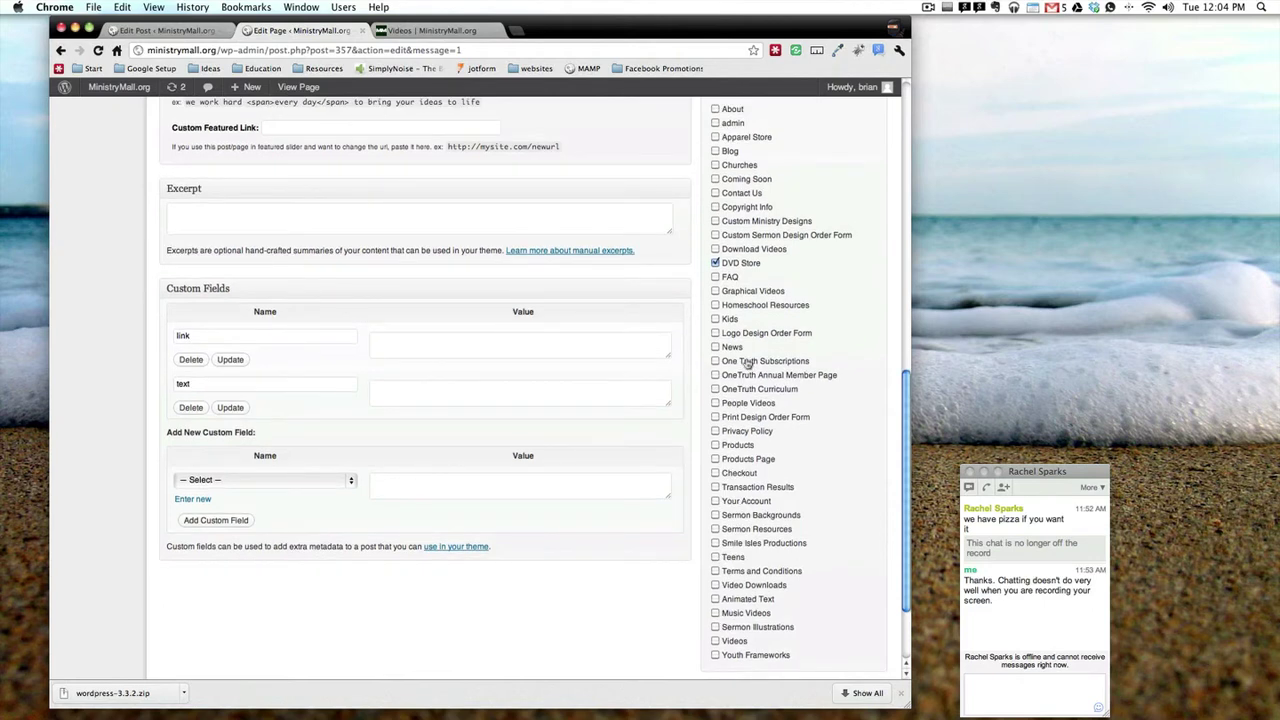
left_click(715, 250)
scroll(766, 553, "up", 3)
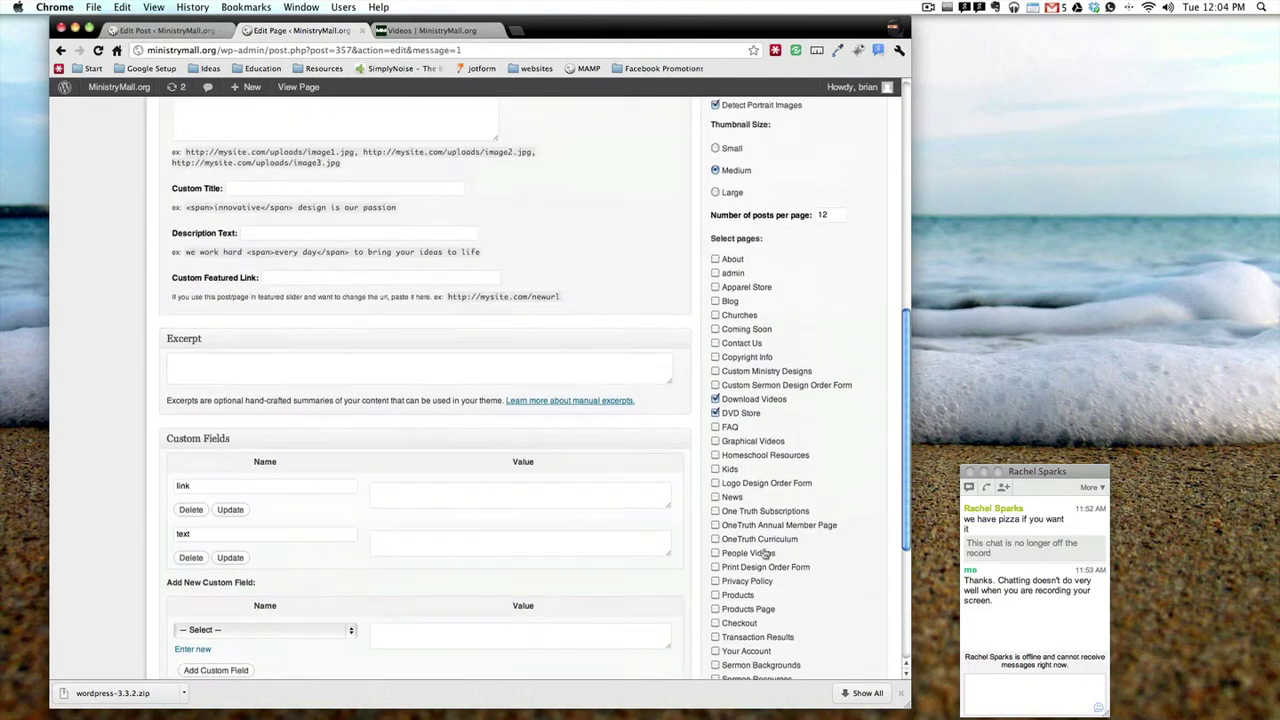
scroll(766, 553, "up", 10)
left_click(846, 331)
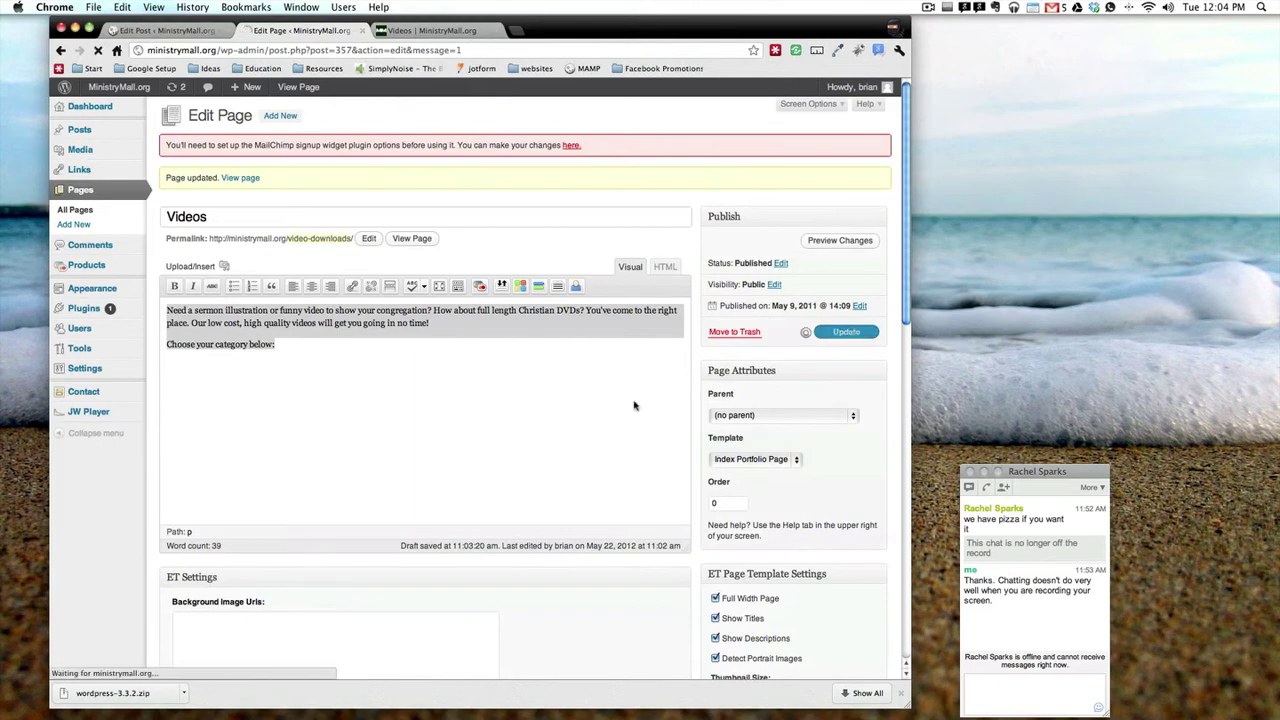
Step: Reload the published Videos page and look over the index portfolio layout of the selected pages
left_click(440, 31)
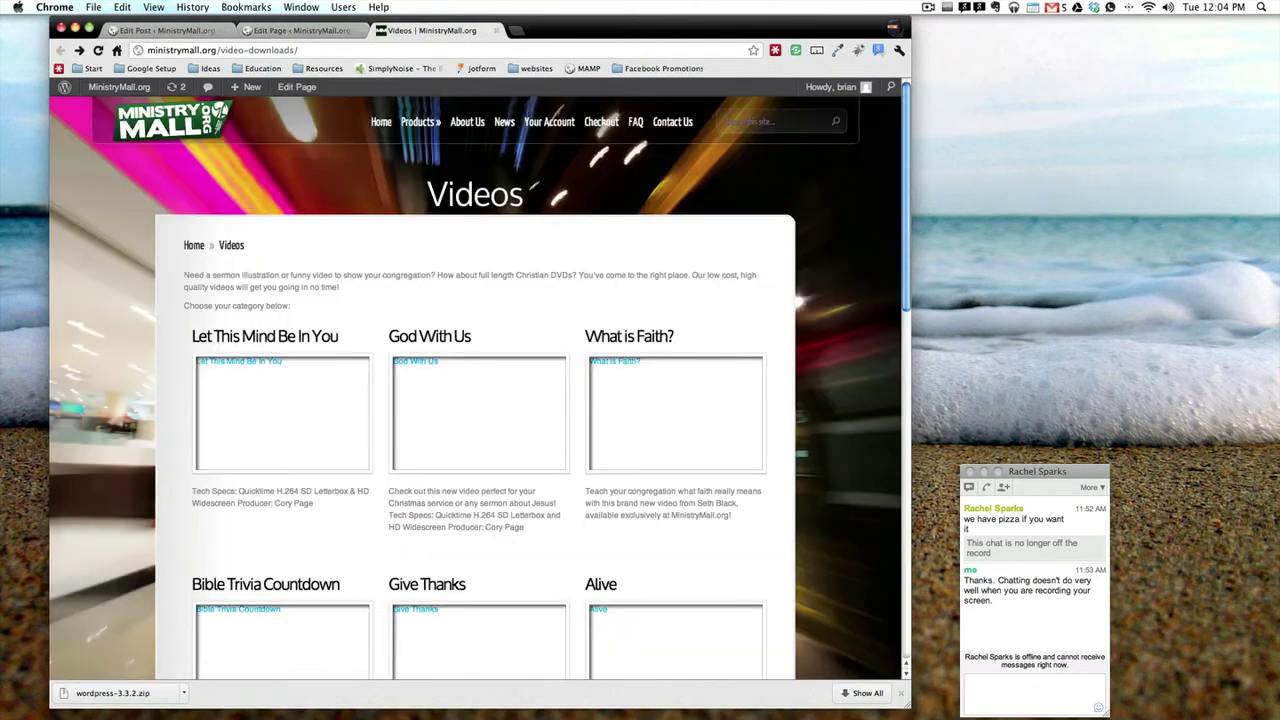
key("super+r")
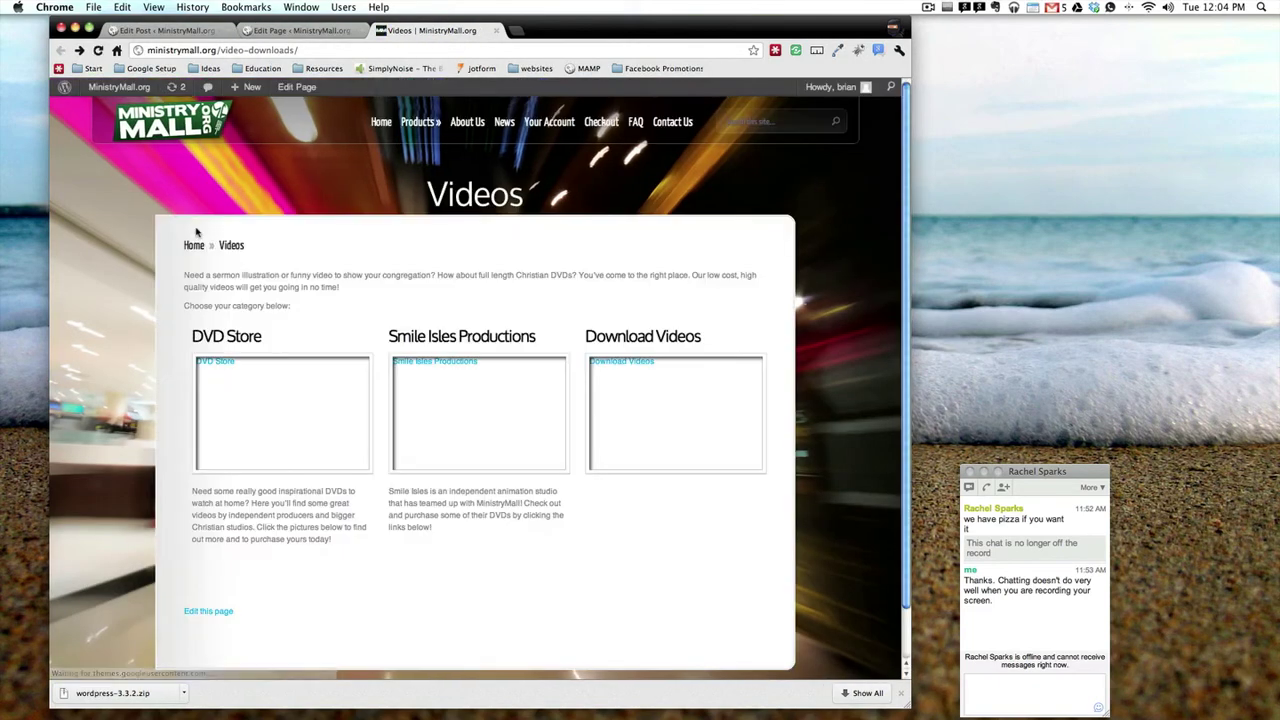
scroll(197, 232, "down", 2)
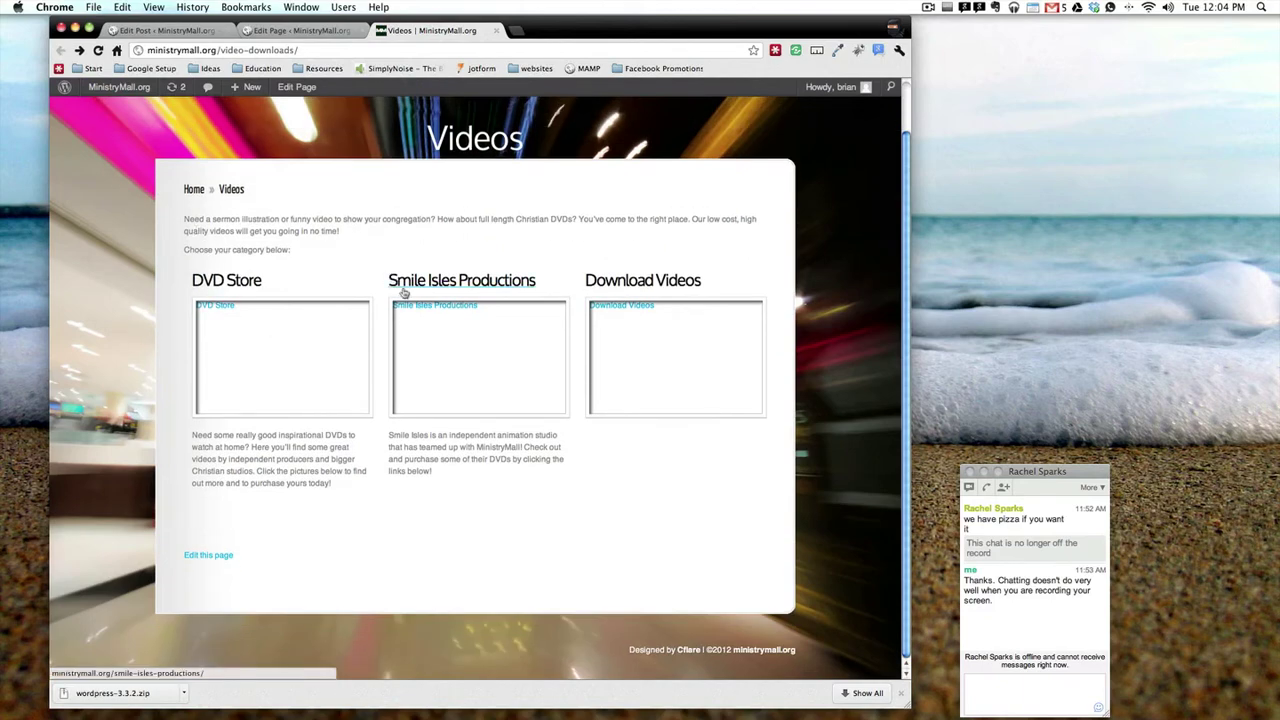
Step: Open the Download Videos category from the index portfolio, look through its video entries and return to the Videos page
left_click(621, 284)
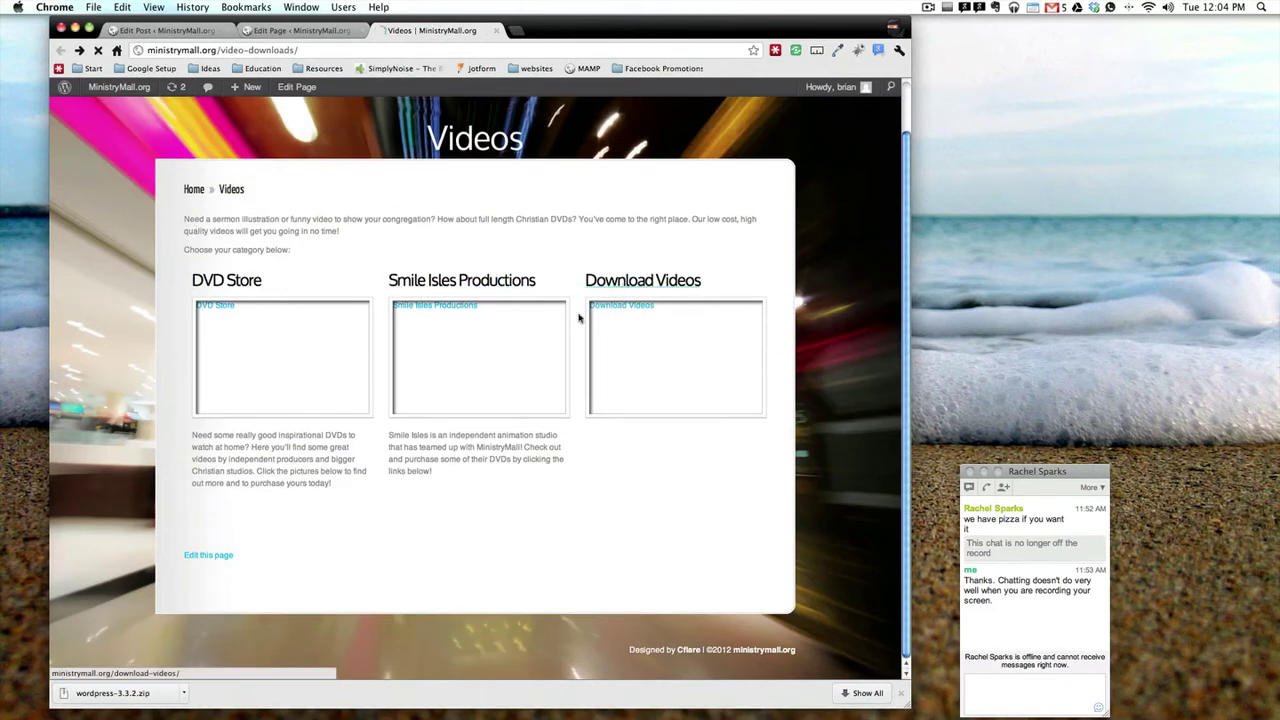
key("BackSpace")
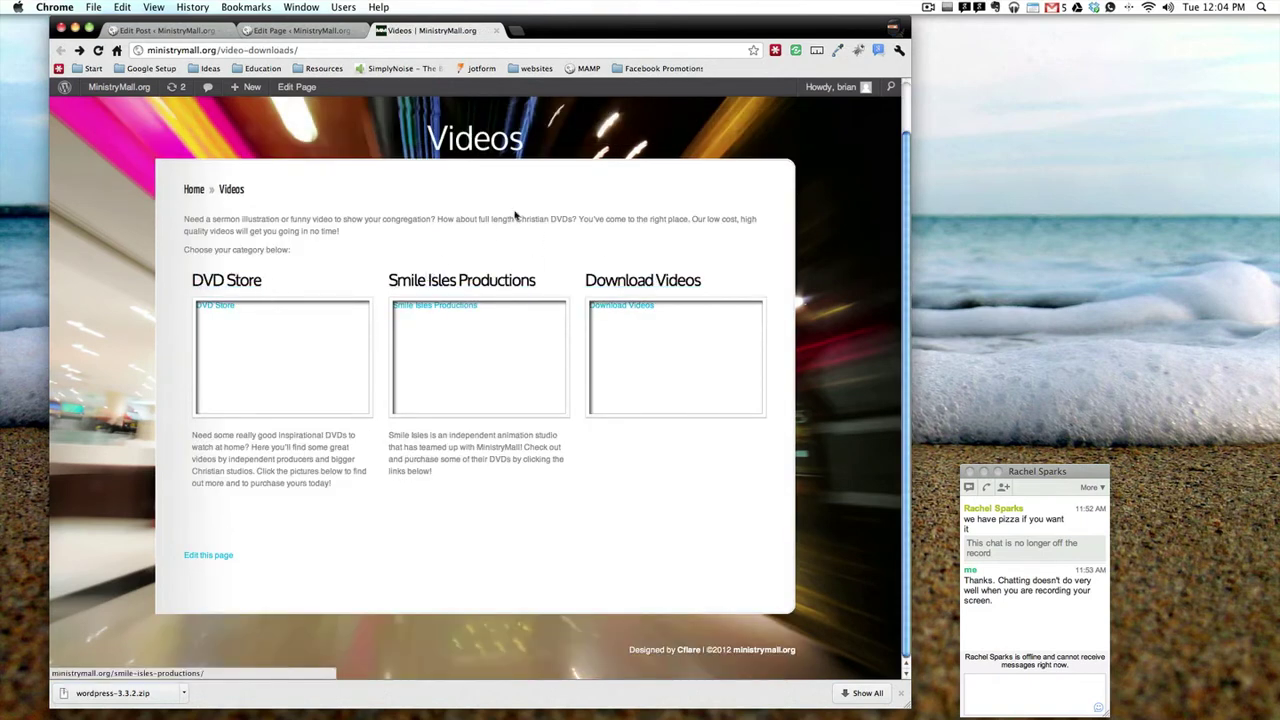
left_click(645, 283)
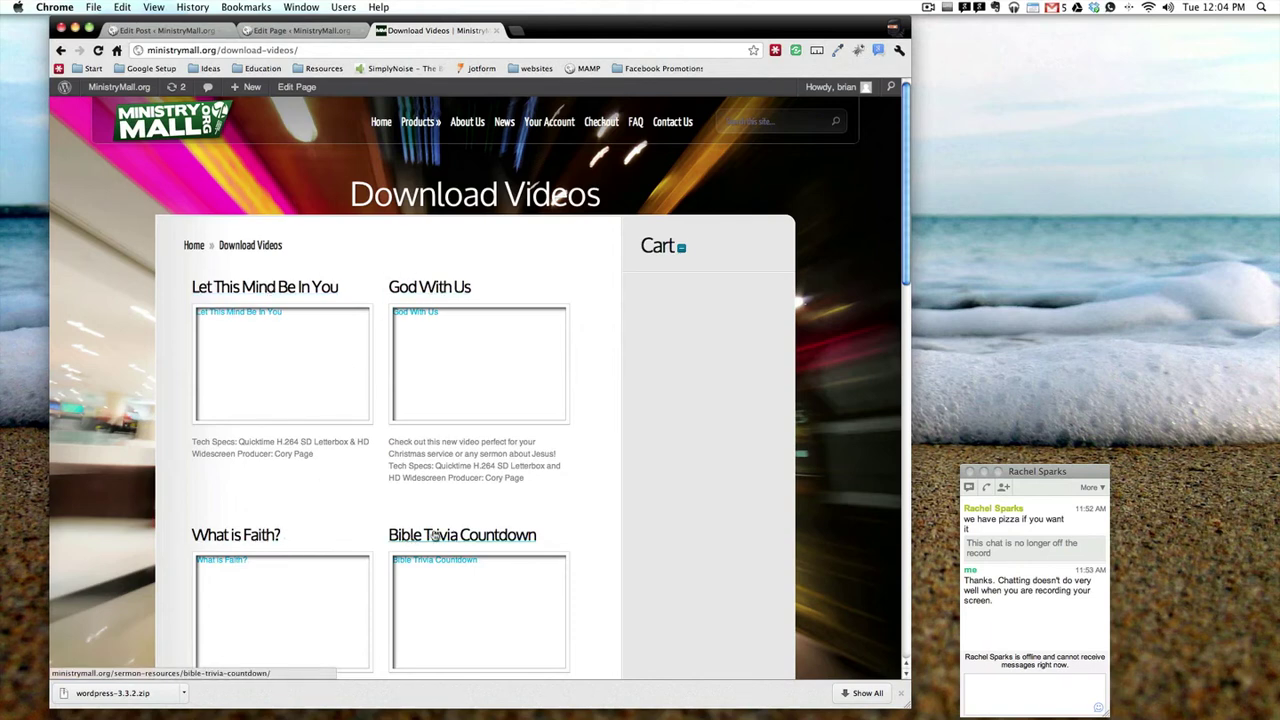
scroll(309, 569, "down", 5)
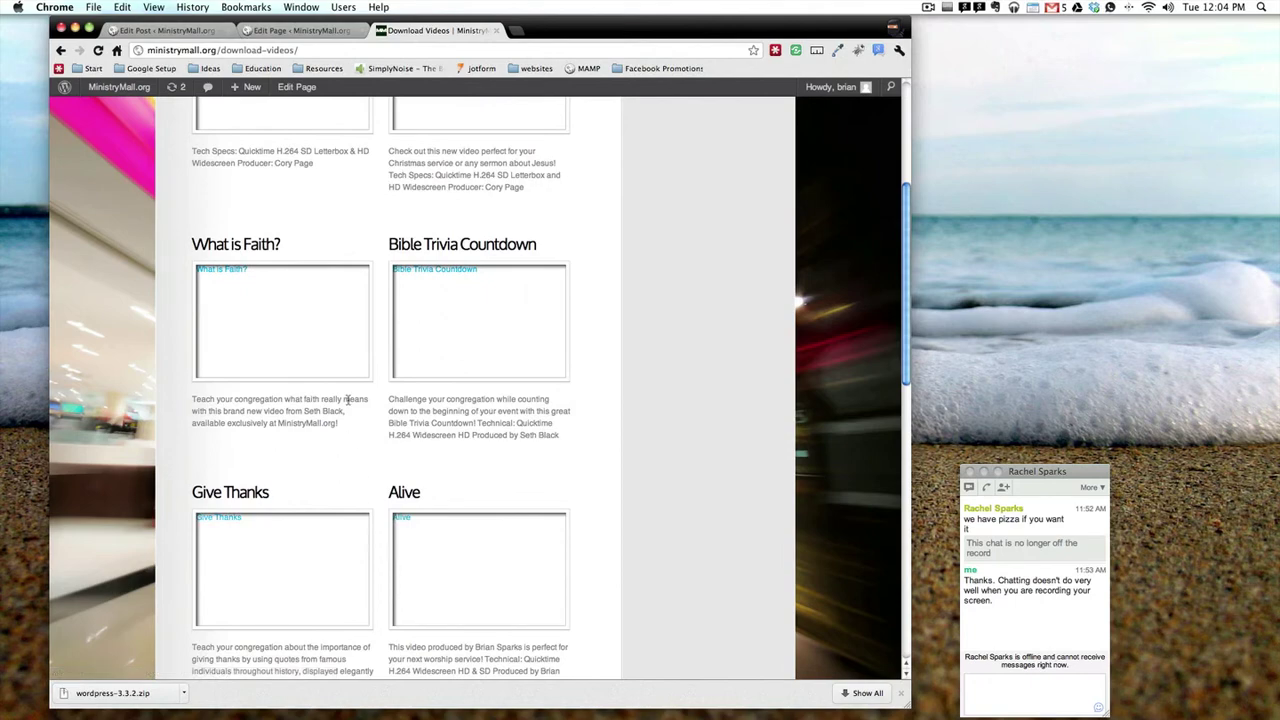
scroll(400, 403, "up", 5)
scroll(471, 457, "down", 3)
scroll(467, 412, "up", 1)
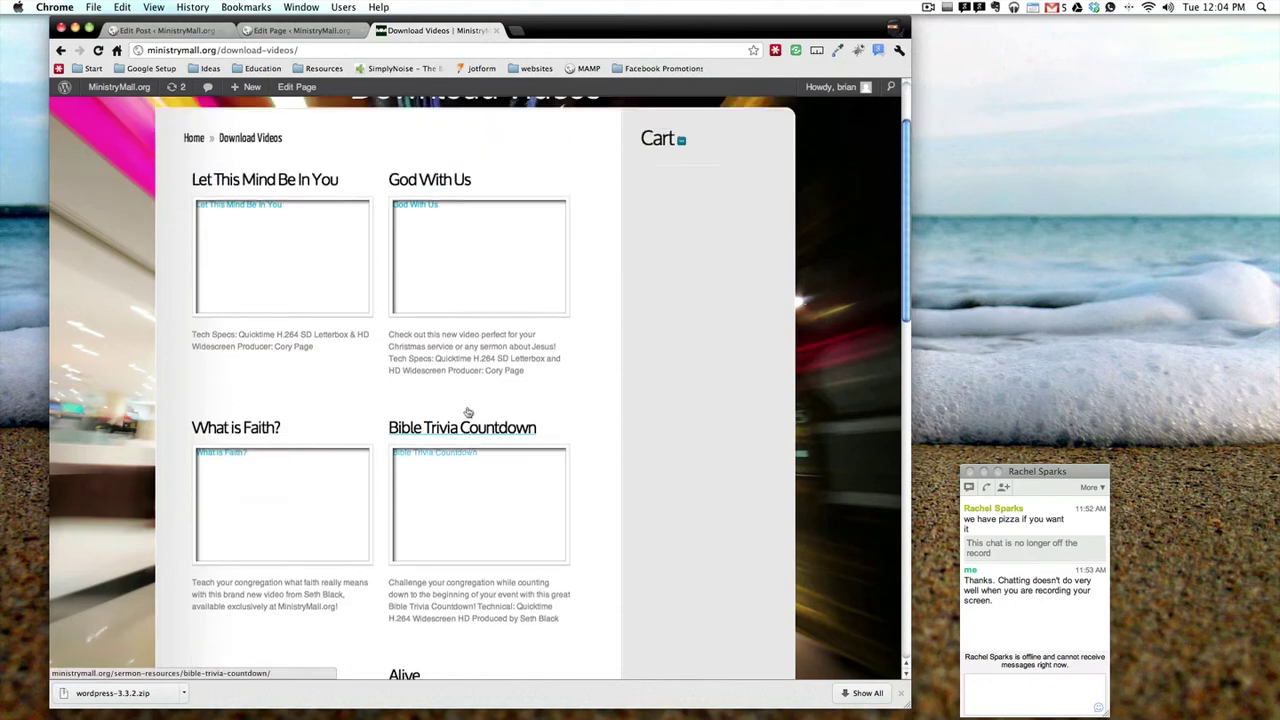
scroll(467, 412, "up", 2)
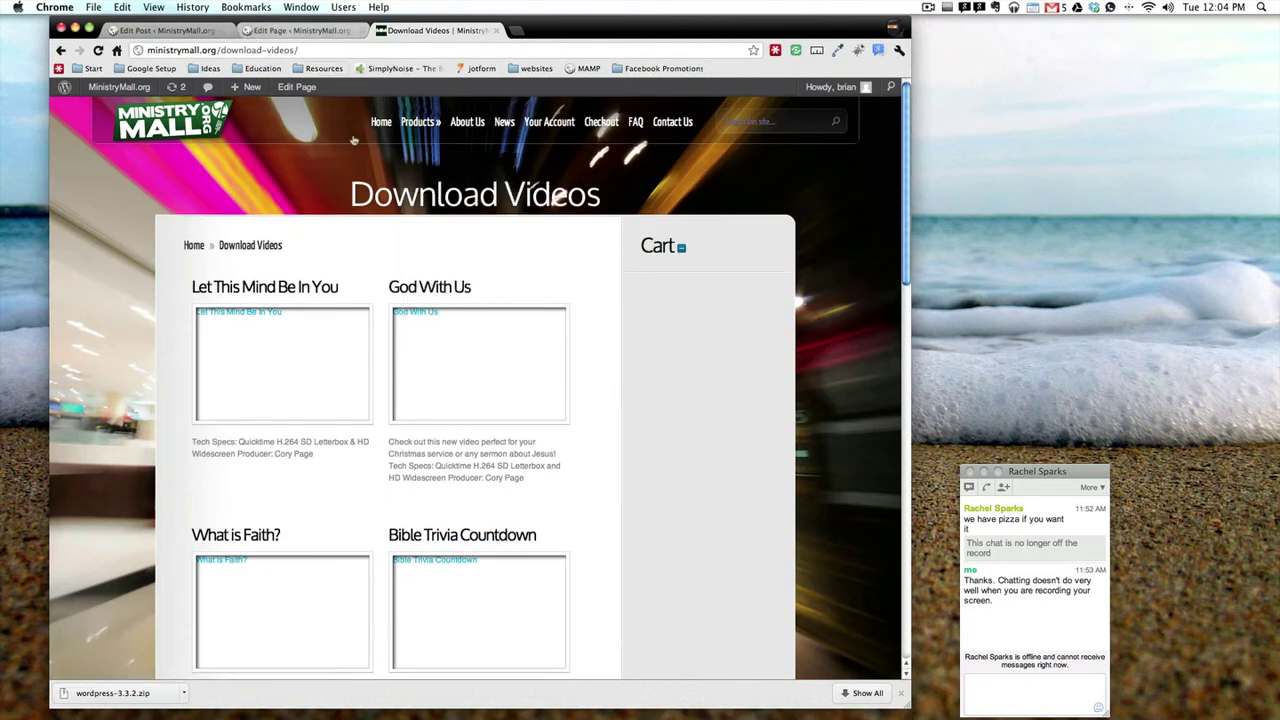
key("super+bracketleft")
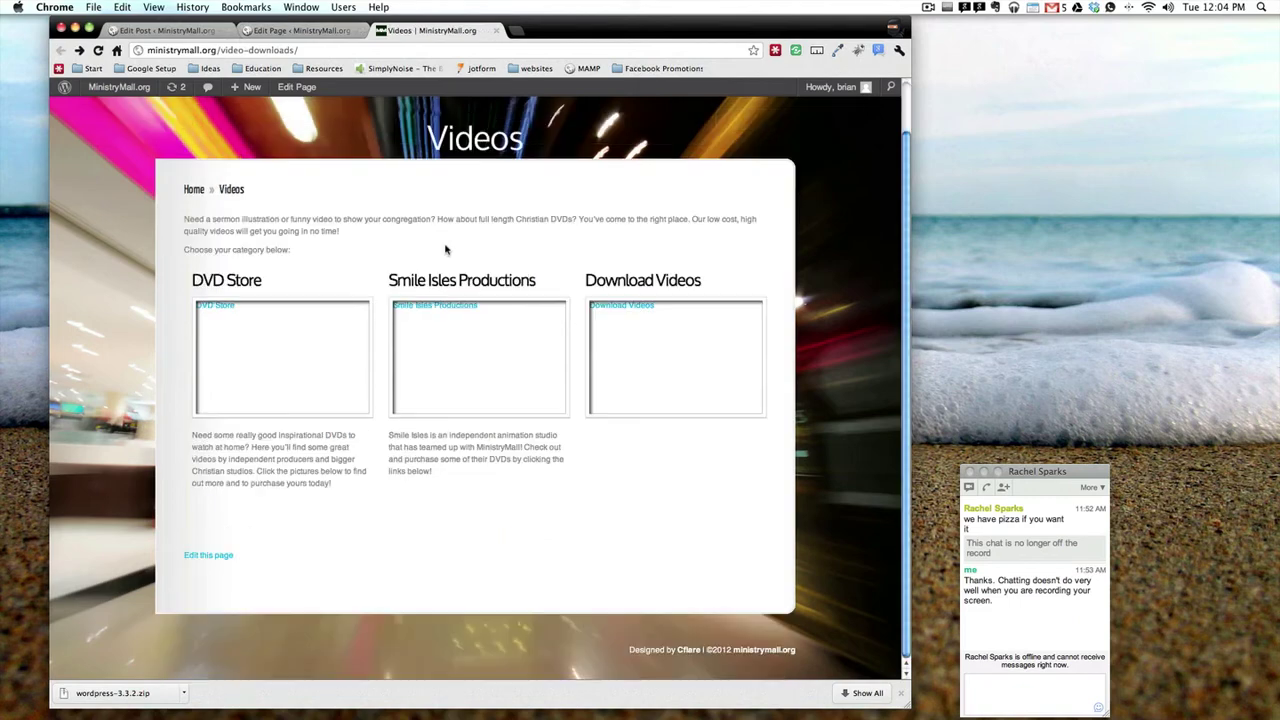
Step: Review the Videos page's template settings in the page editor, including the selected pages and number of posts per page
left_click(292, 29)
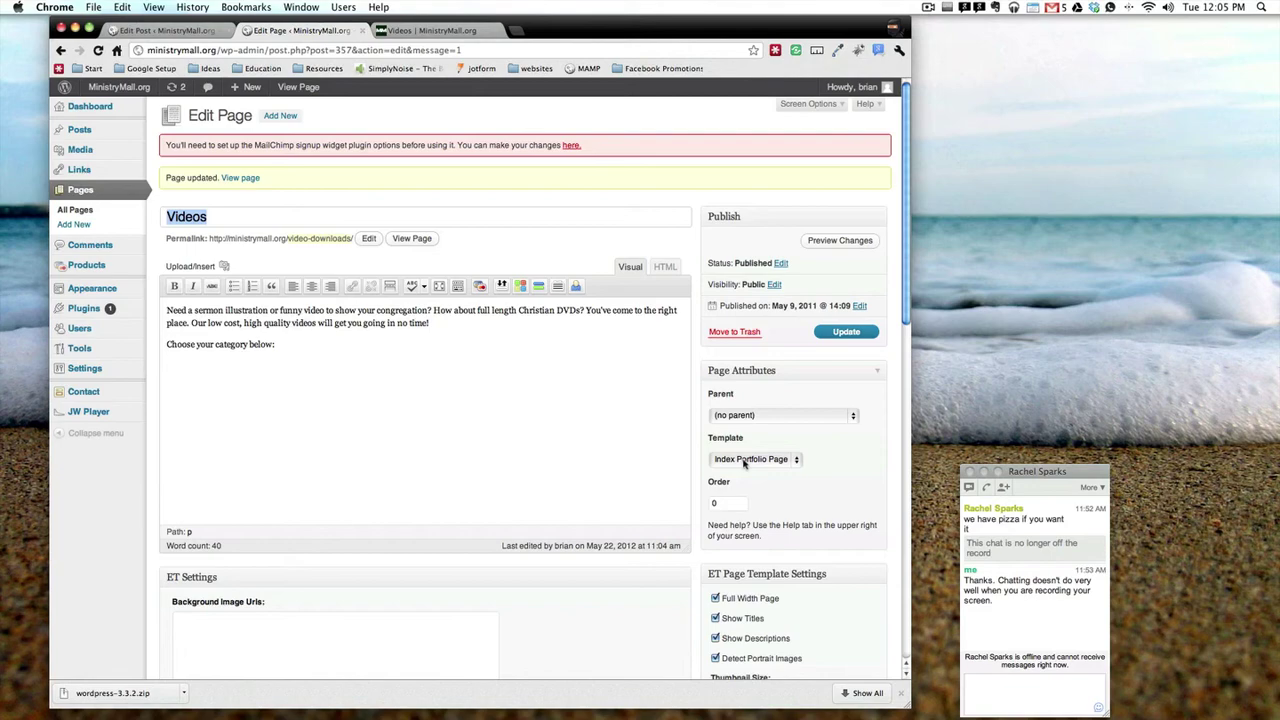
scroll(755, 462, "down", 10)
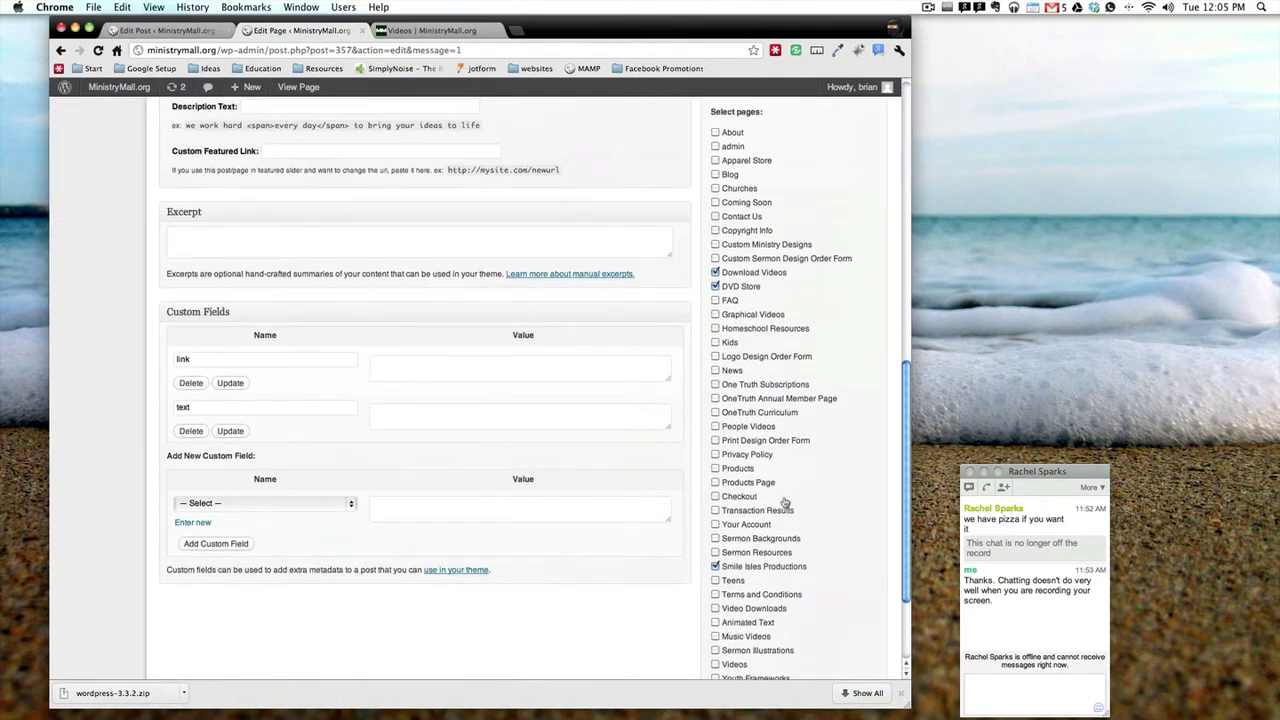
scroll(800, 430, "up", 5)
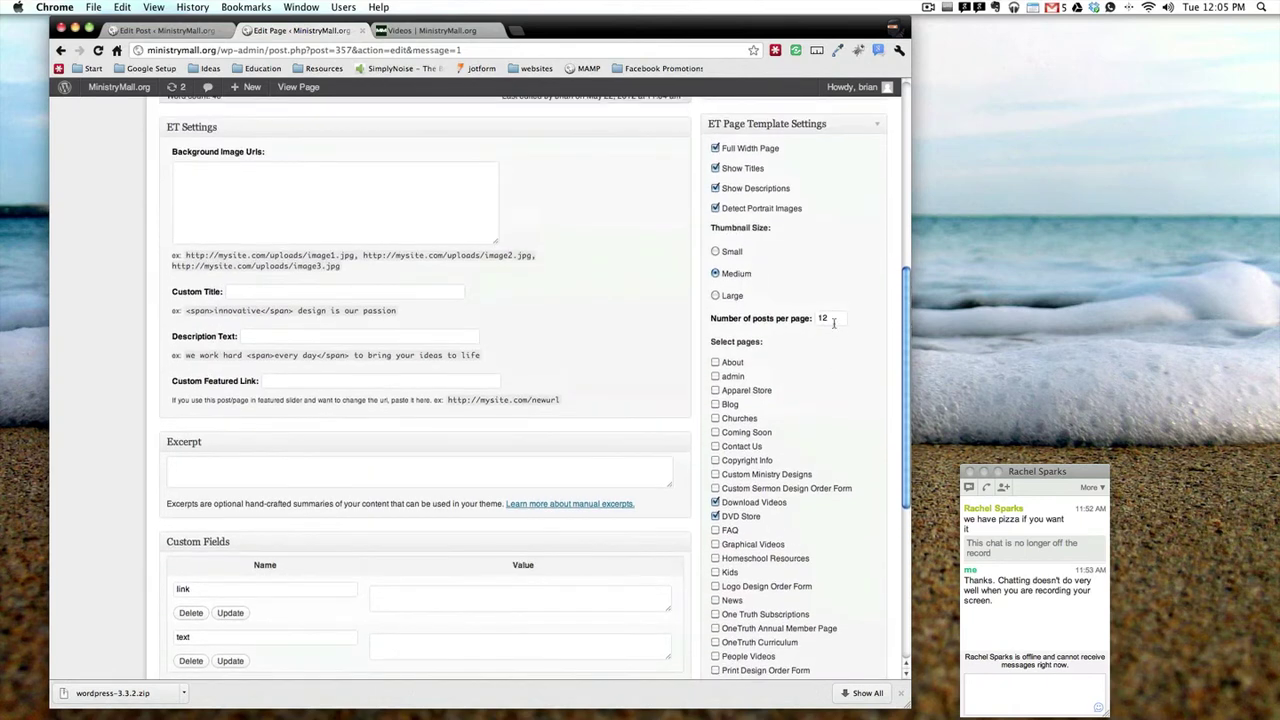
double_click(830, 319)
key("Tab")
key("space")
left_click(715, 363)
scroll(784, 373, "up", 3)
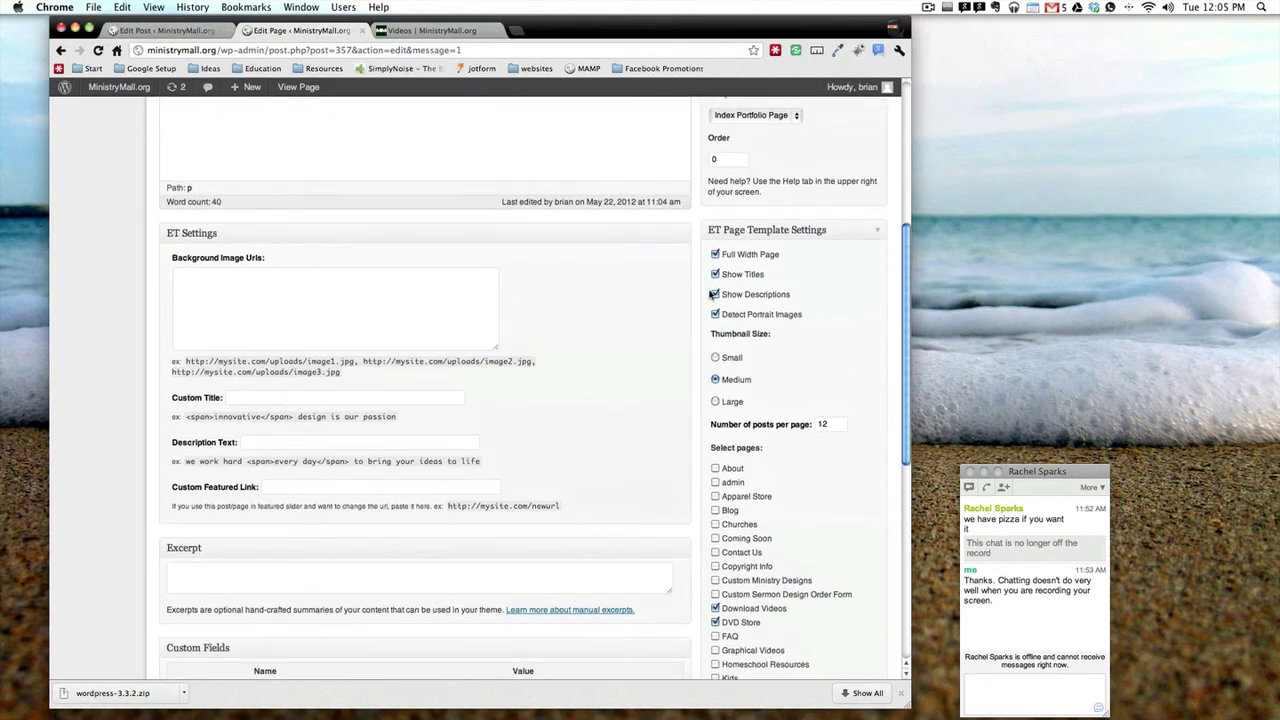
Step: Turn off Show Descriptions for the Videos page, update it and reload the published page
left_click(714, 294)
key("Return")
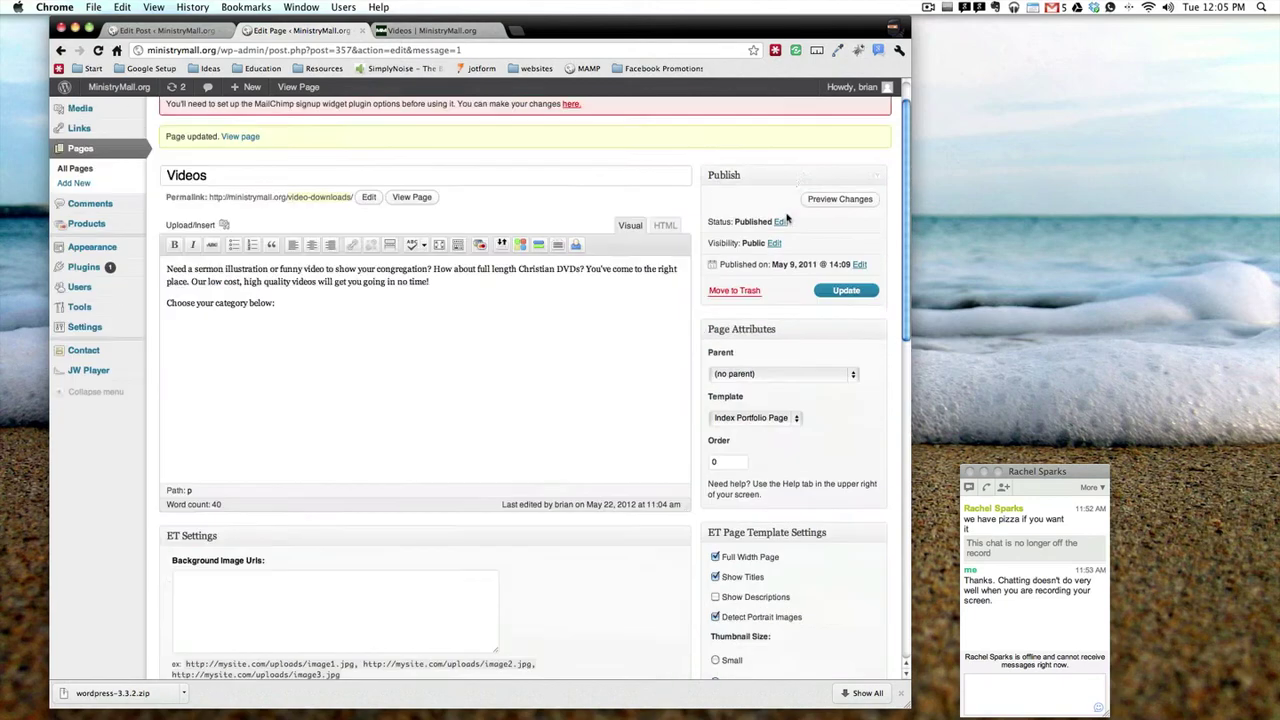
left_click(430, 30)
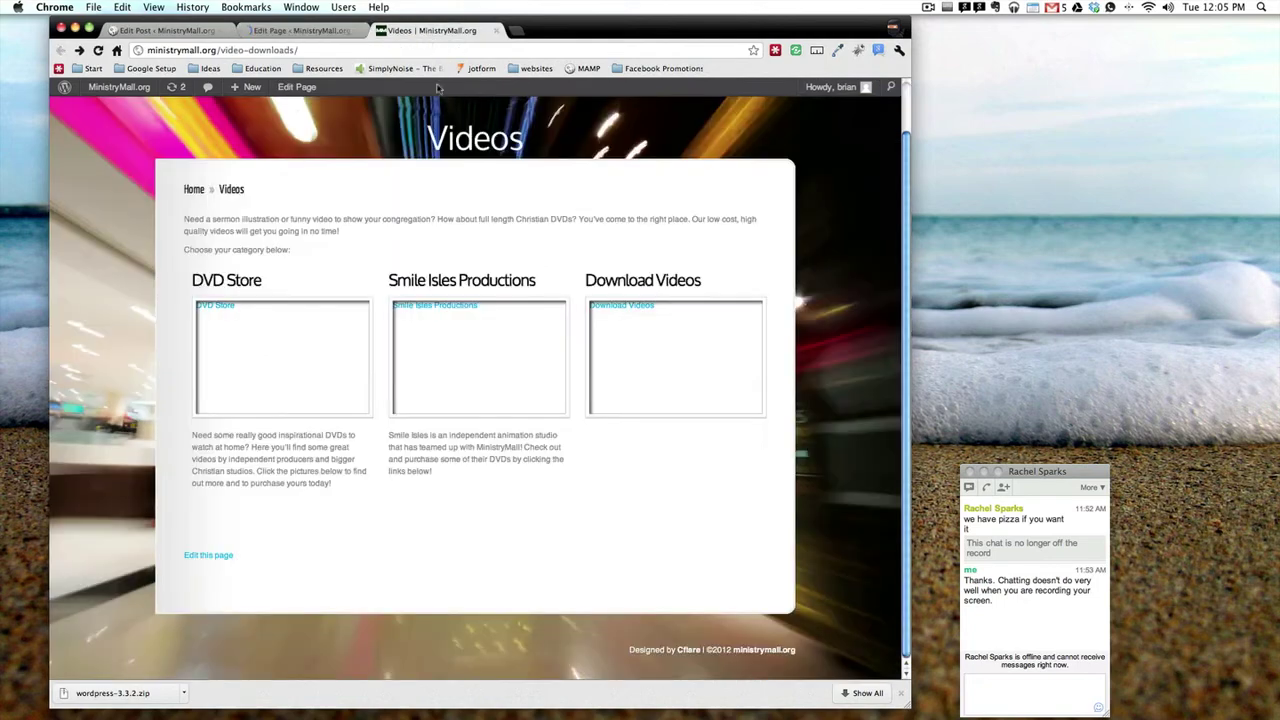
key("super+r")
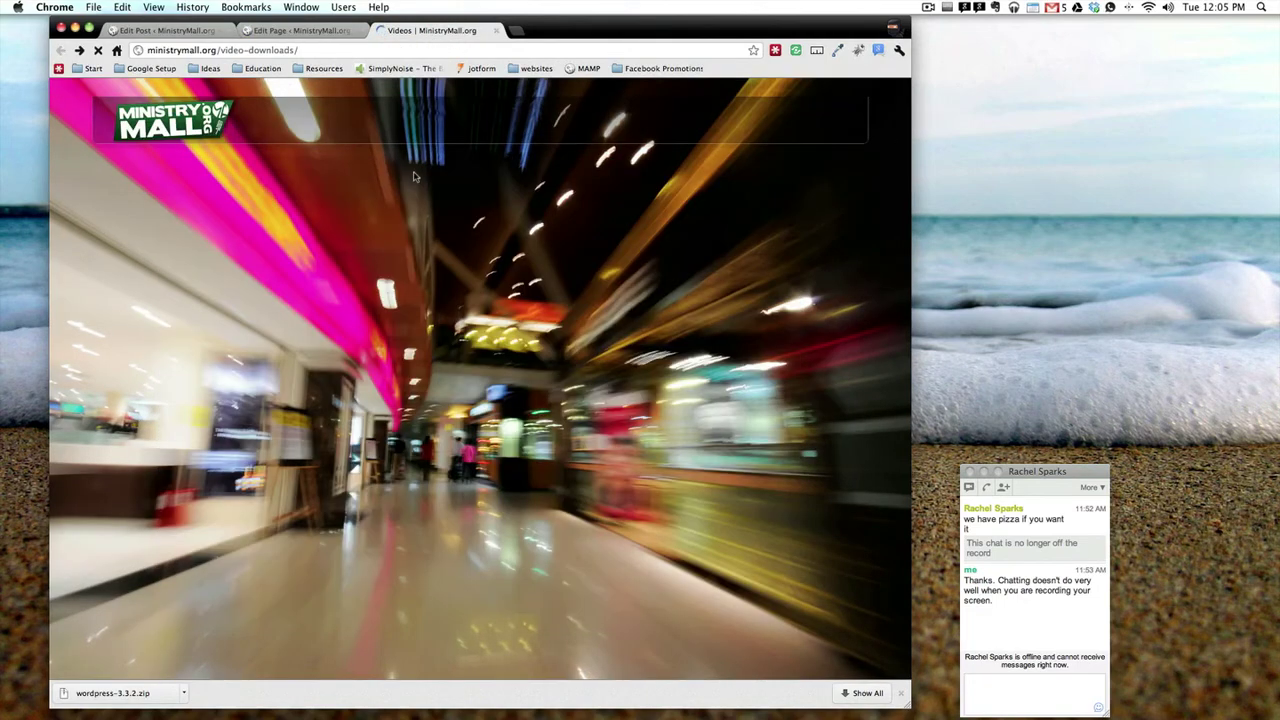
Step: Turn Show Descriptions back on for the Videos page, update it and reload the published page
left_click(310, 31)
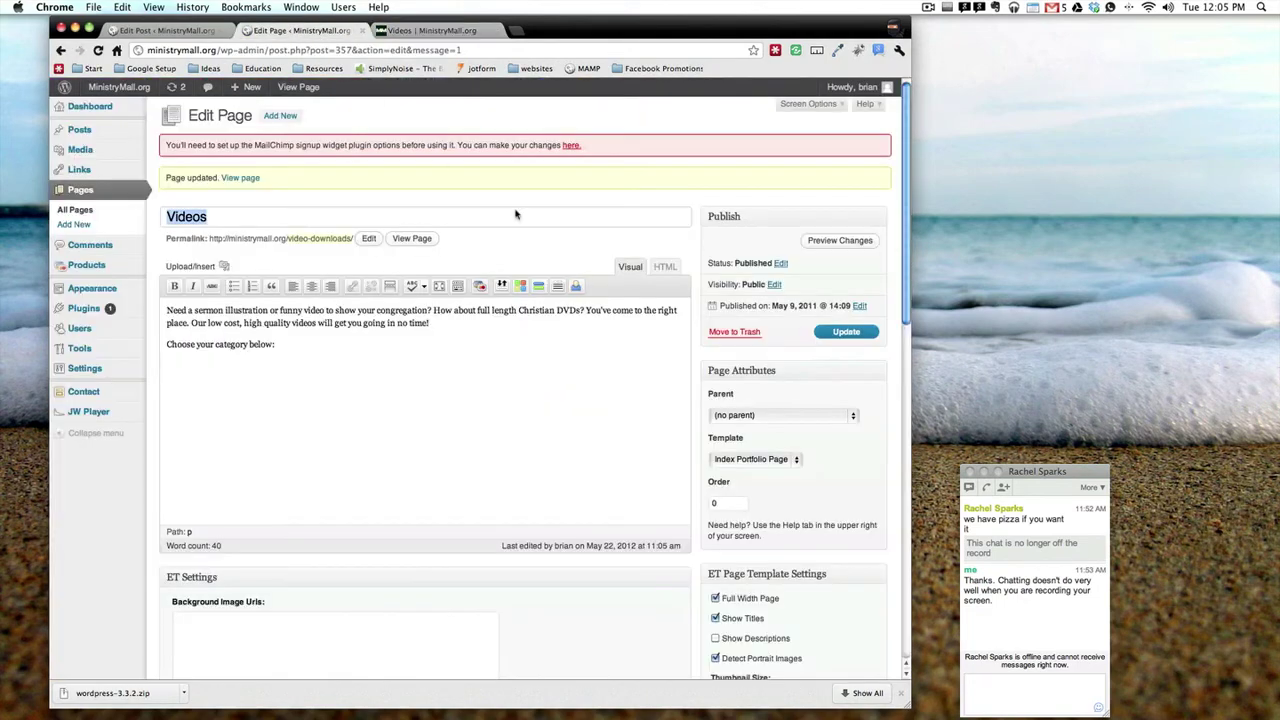
scroll(727, 320, "down", 10)
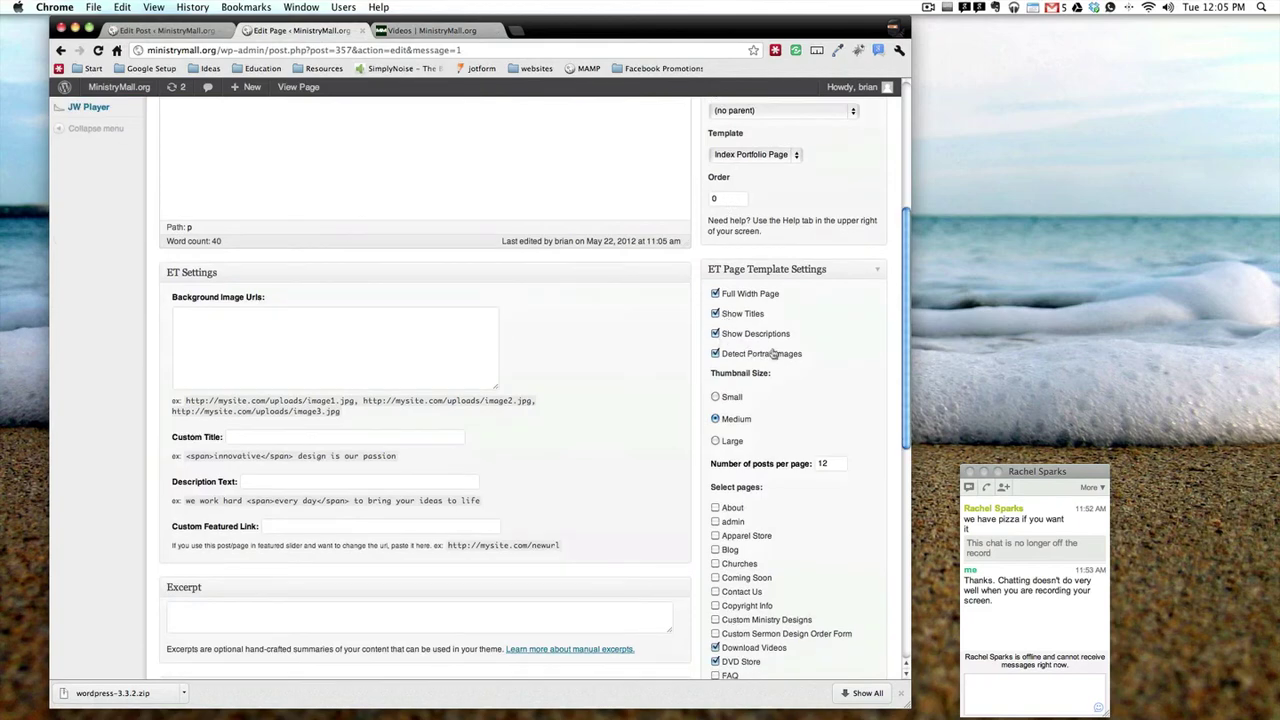
scroll(773, 355, "up", 5)
left_click(846, 331)
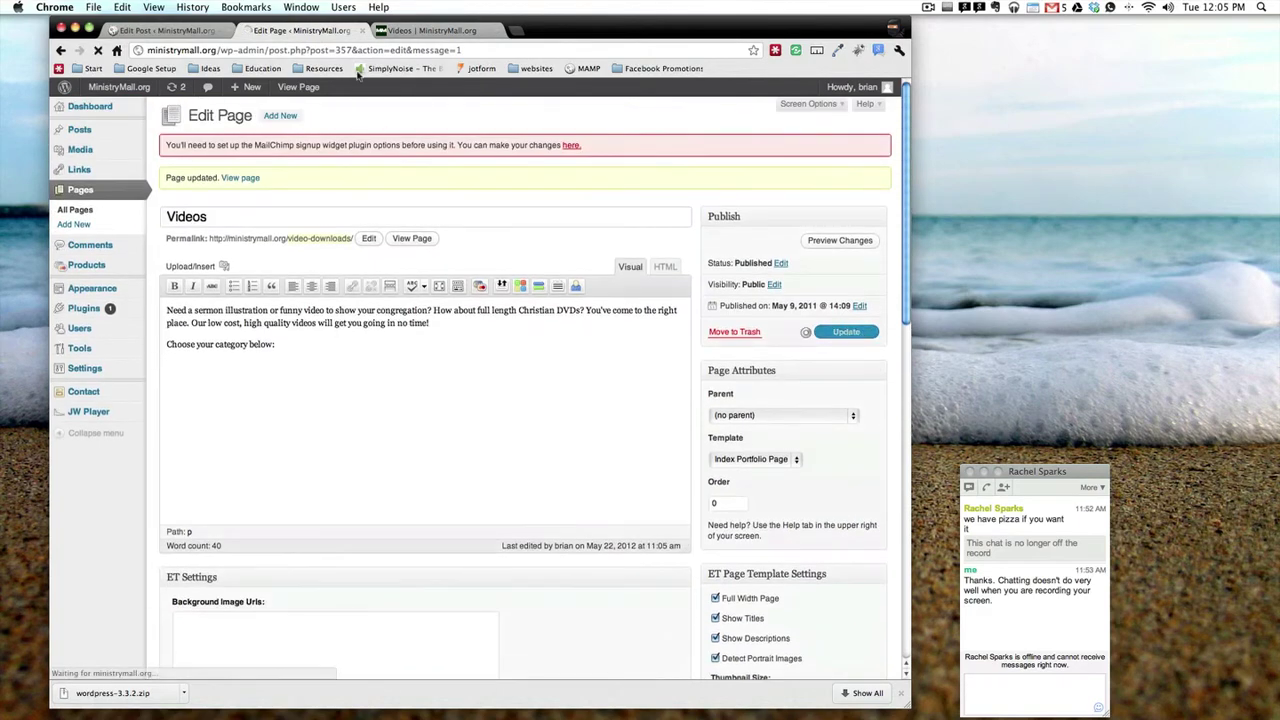
left_click(432, 33)
key("super+r")
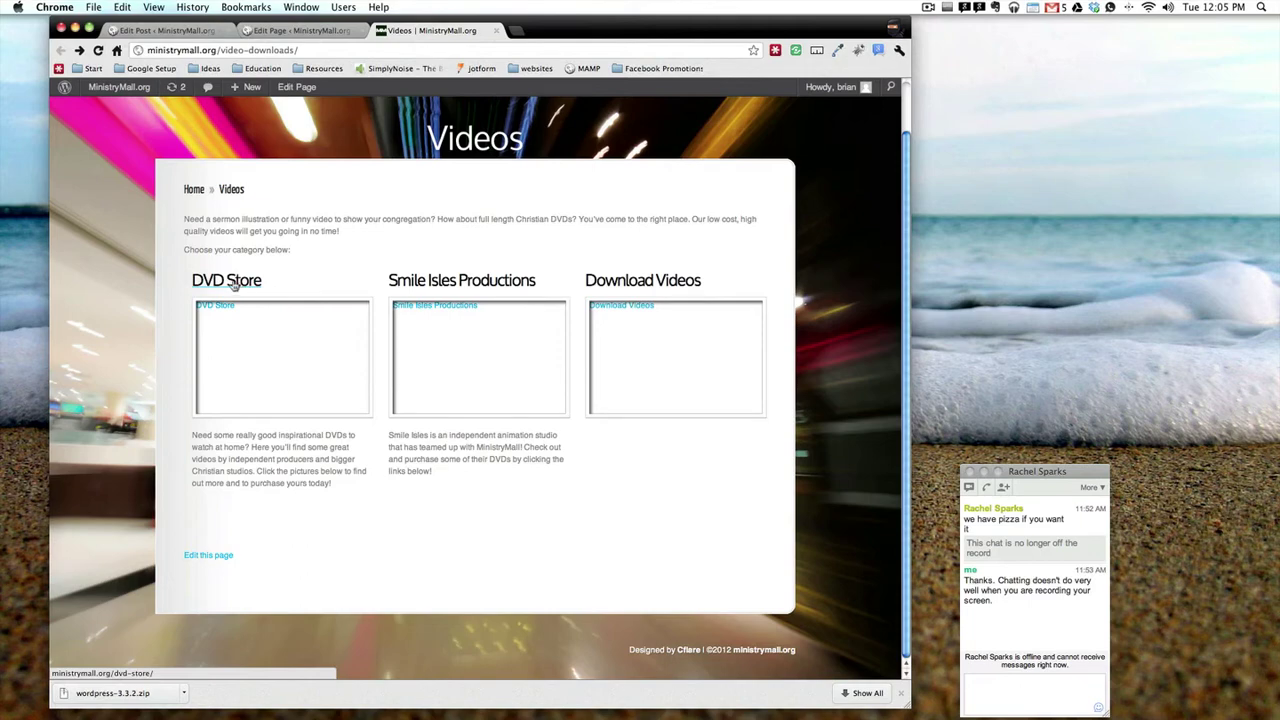
Step: Open the DVD Store page for editing, enter the excerpt "This is a really short description" and update the page
left_click_drag(194, 433, 320, 499)
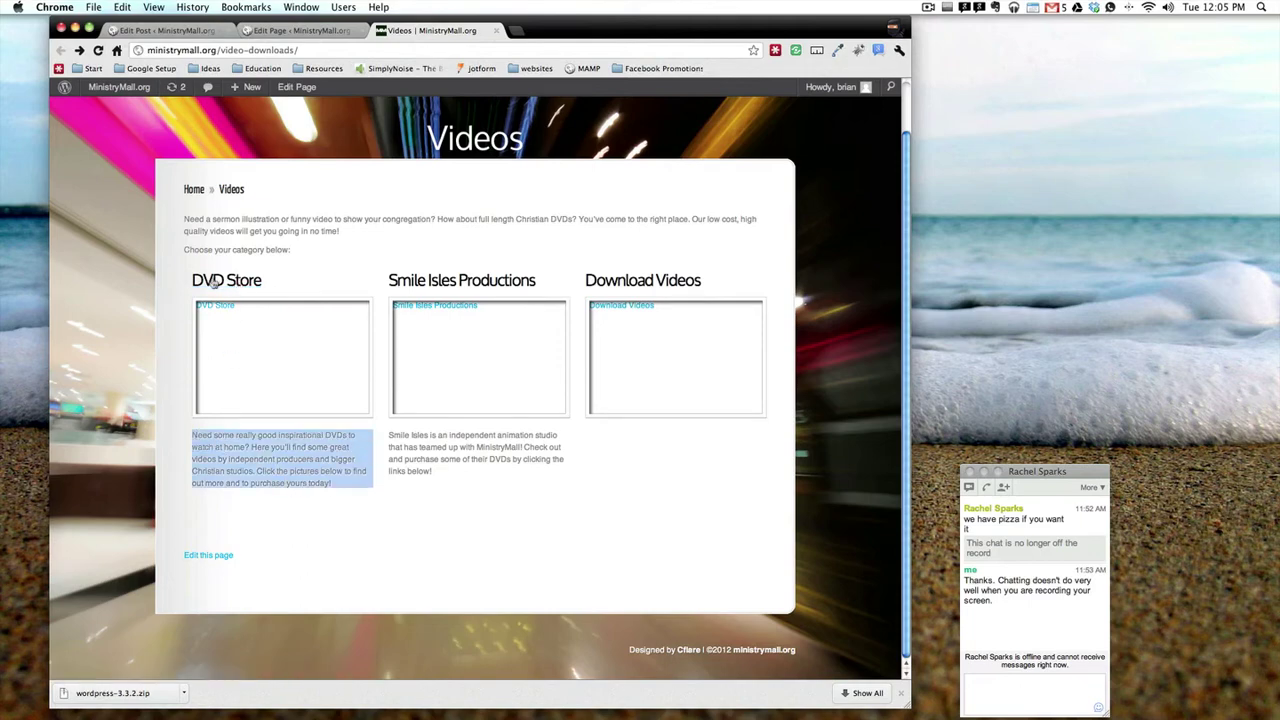
left_click(213, 284)
scroll(423, 357, "down", 6)
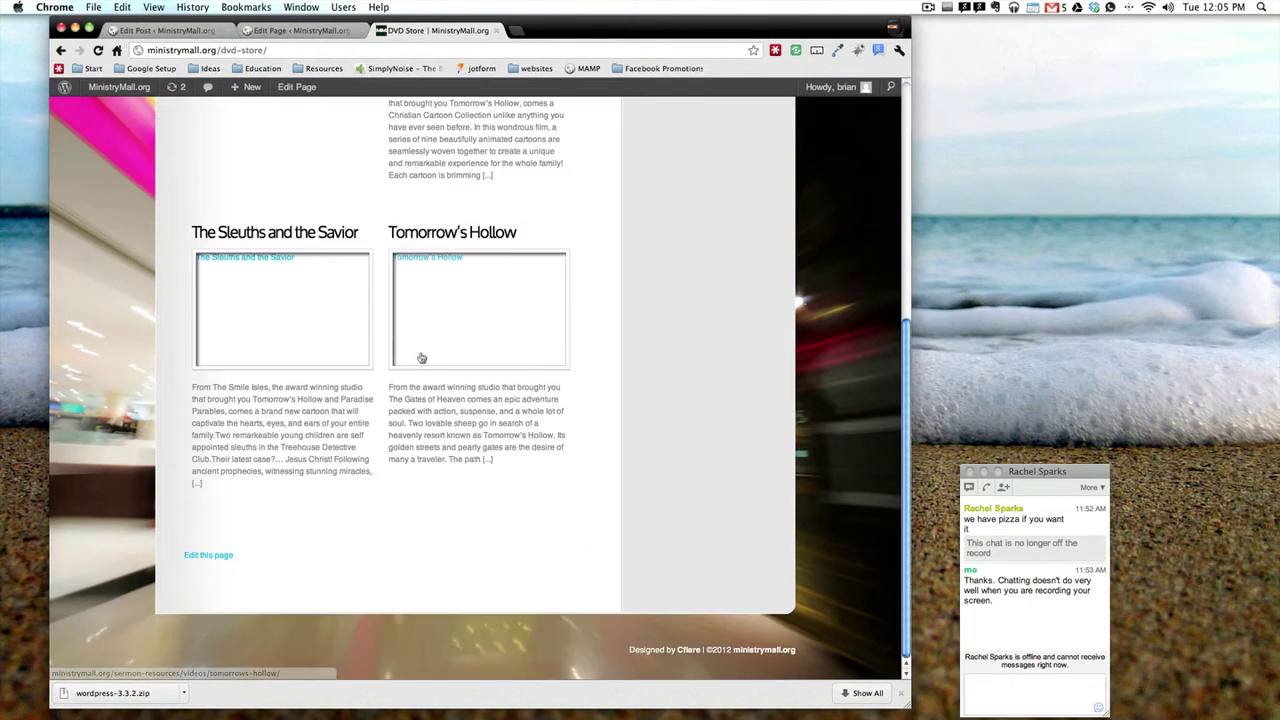
left_click(207, 555)
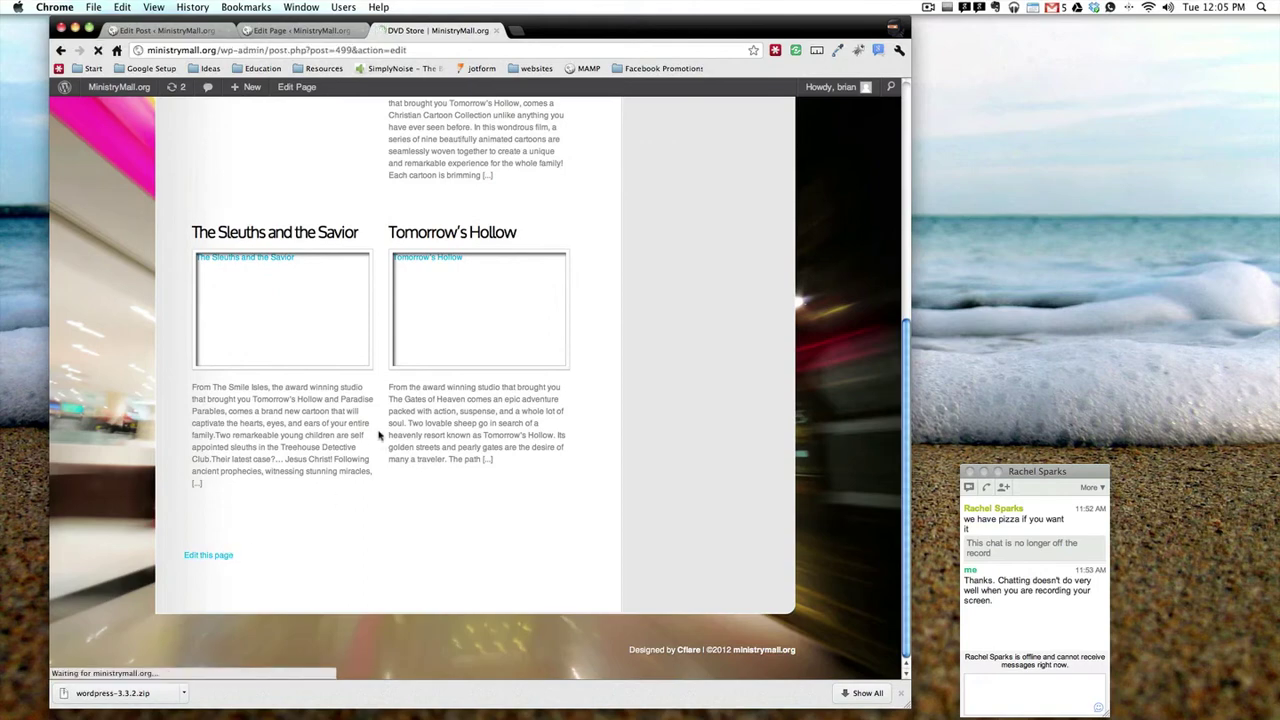
scroll(375, 427, "down", 10)
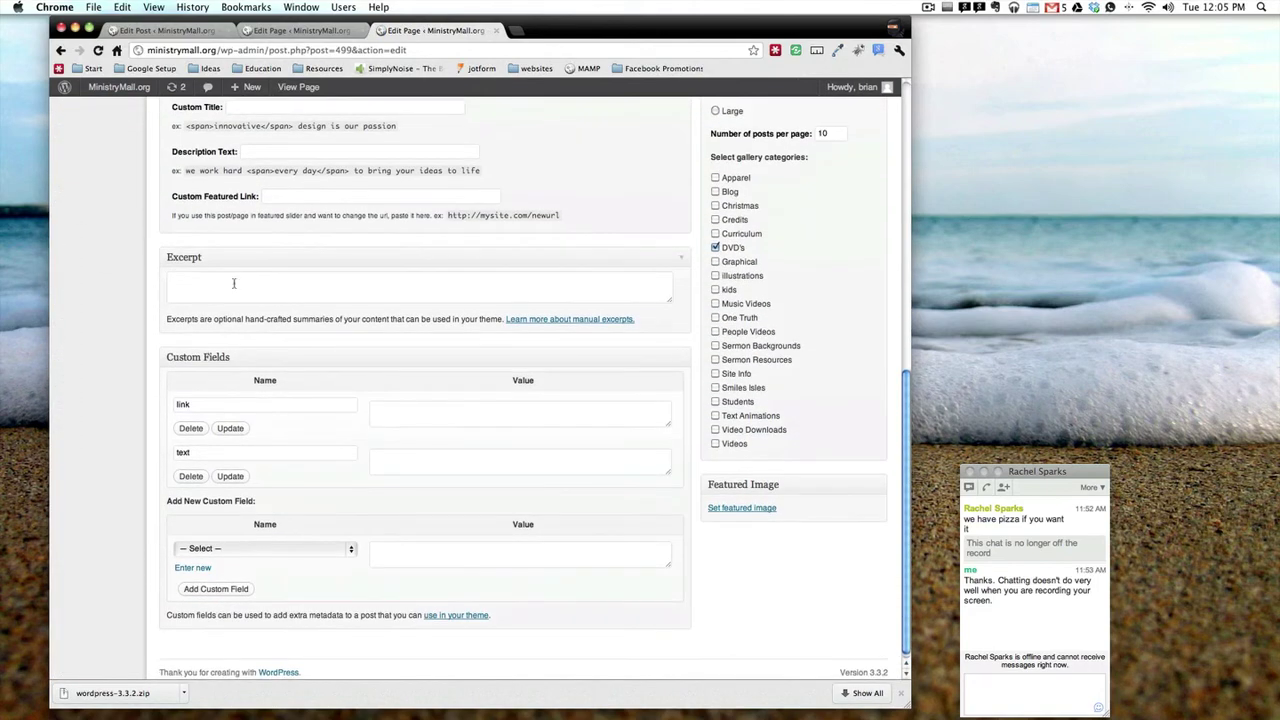
left_click(248, 289)
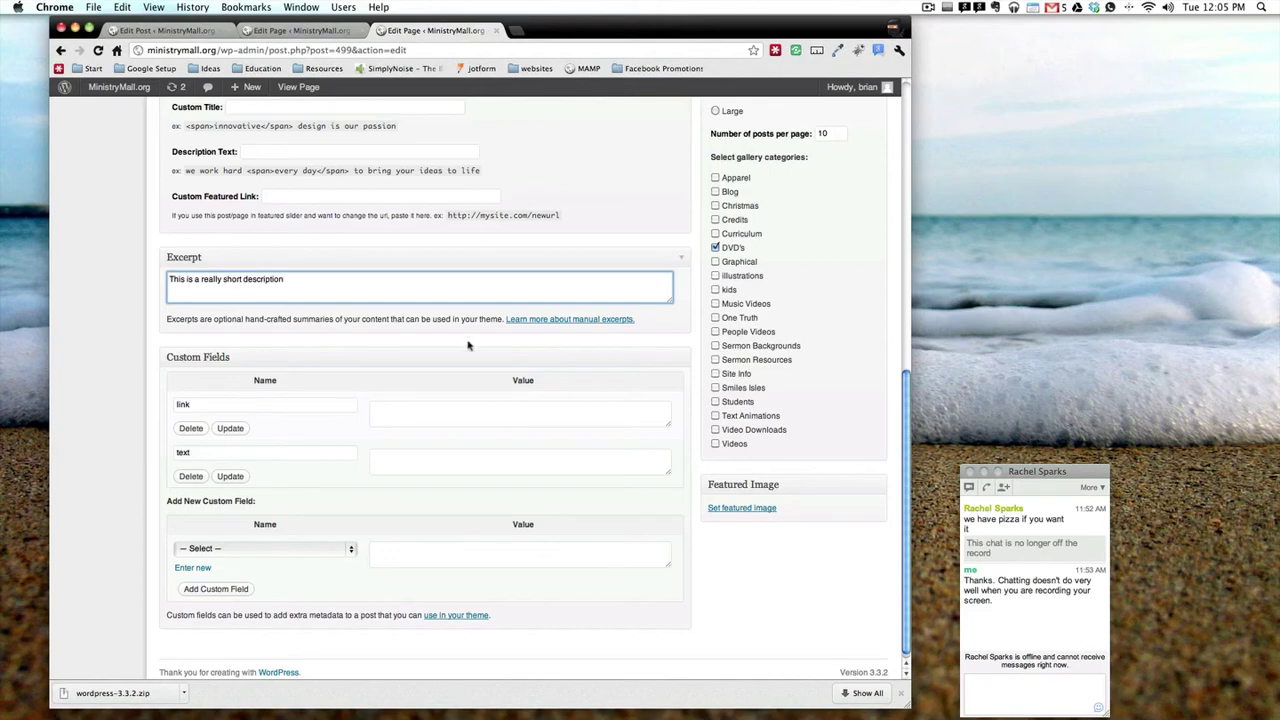
scroll(737, 375, "up", 15)
left_click(846, 299)
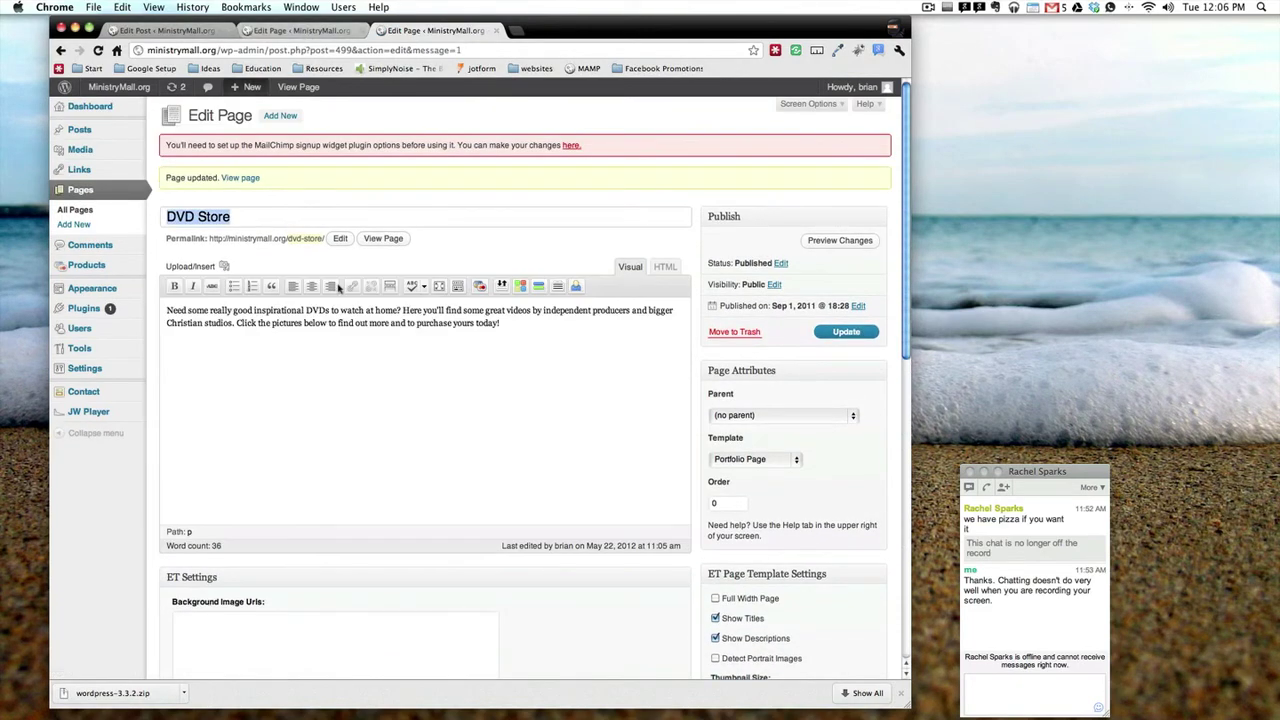
Step: View the published DVD Store page, close two leftover browser tabs and check the descriptions on the Videos page
left_click(383, 238)
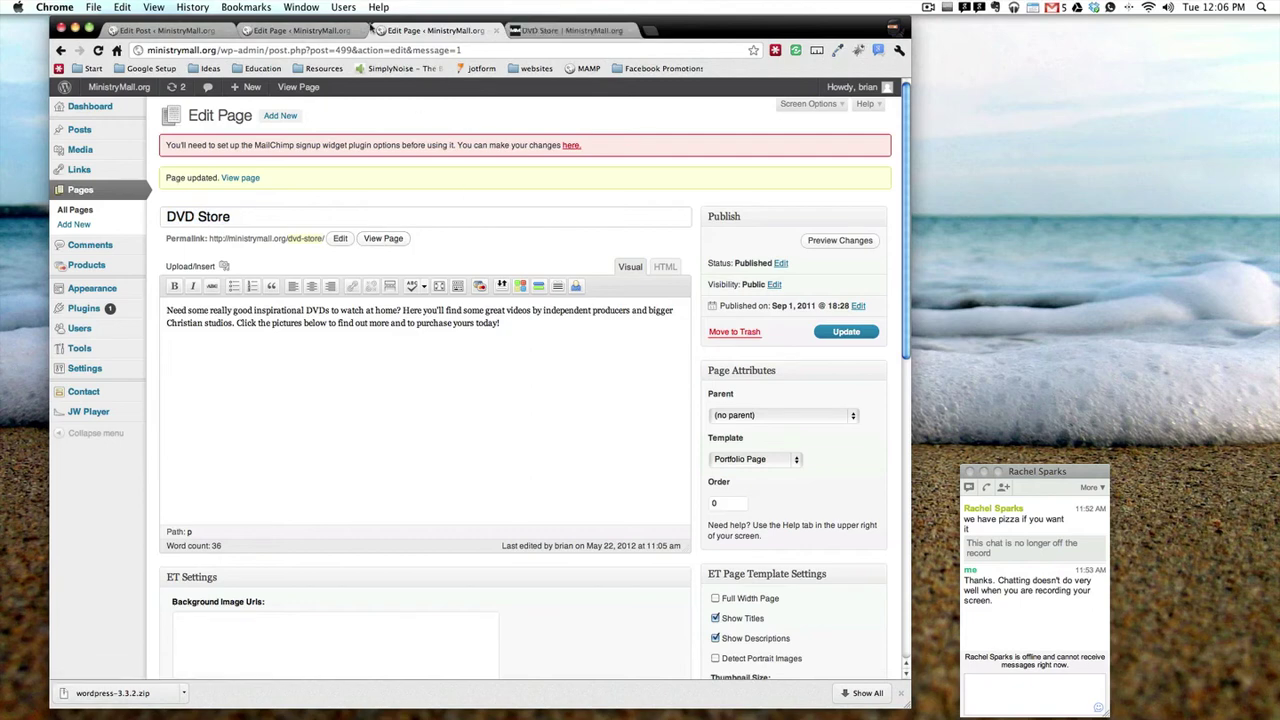
left_click(228, 31)
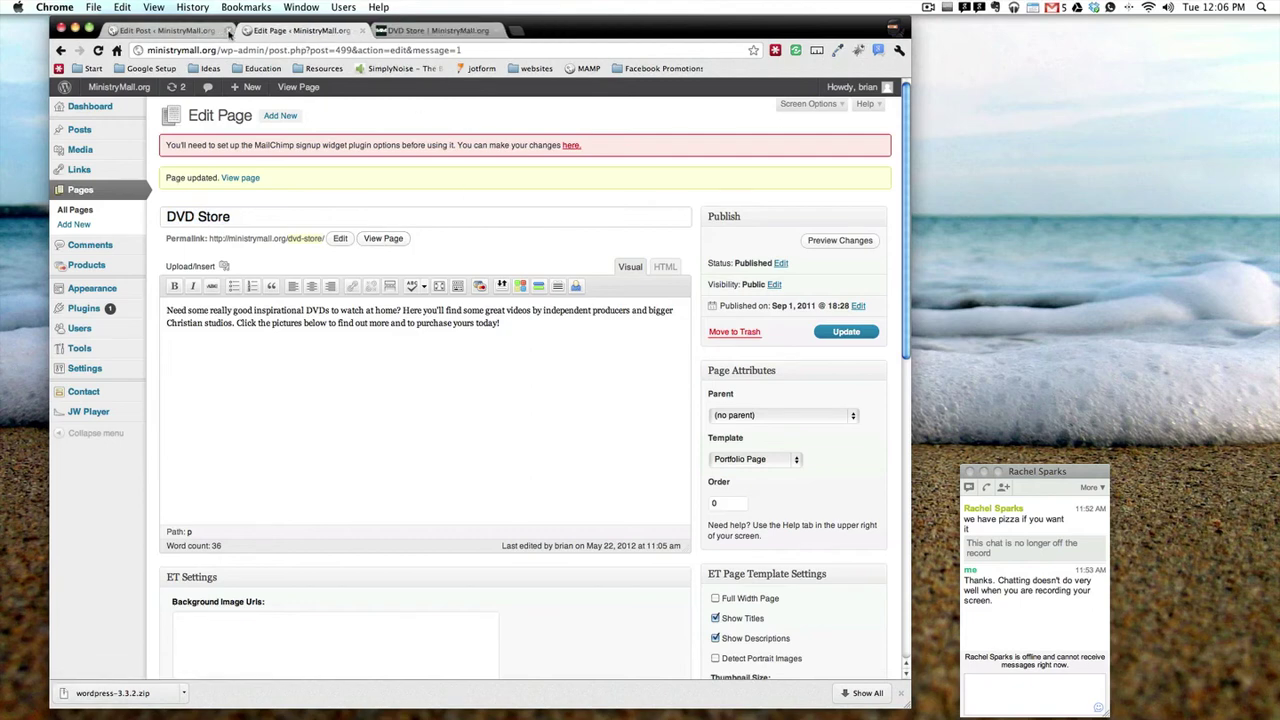
left_click(362, 31)
mouse_move(418, 125)
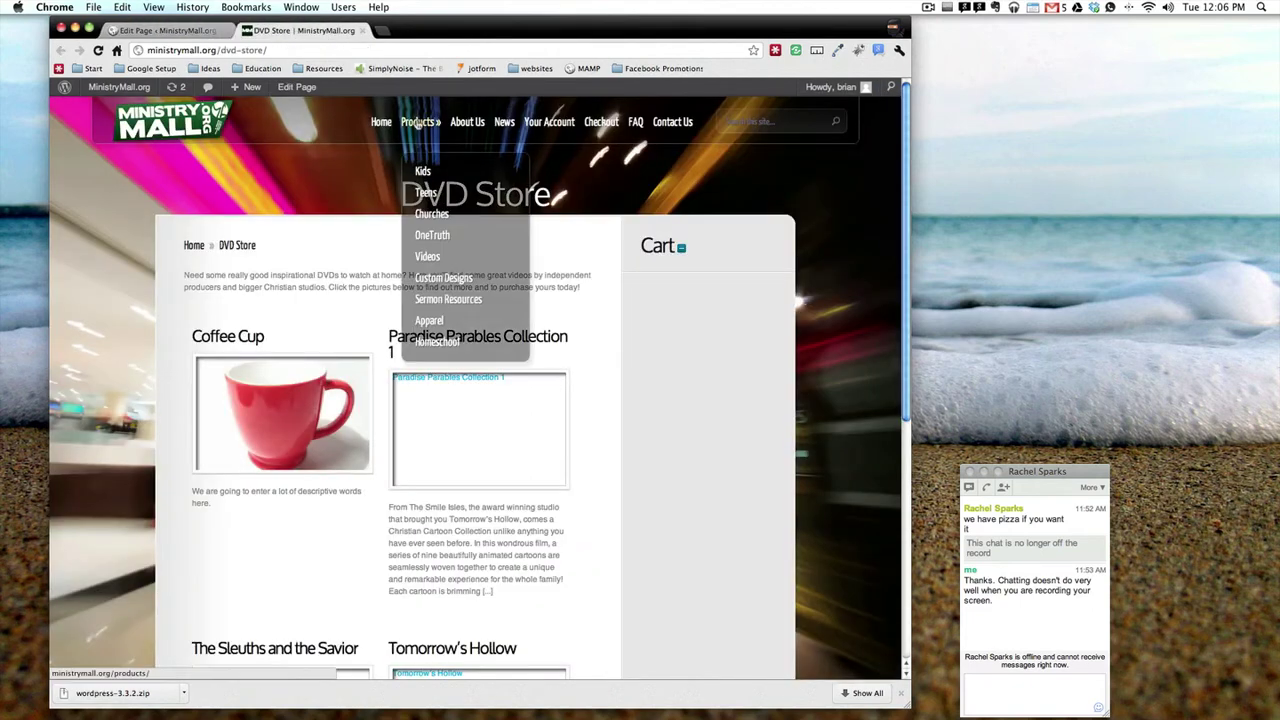
left_click(430, 257)
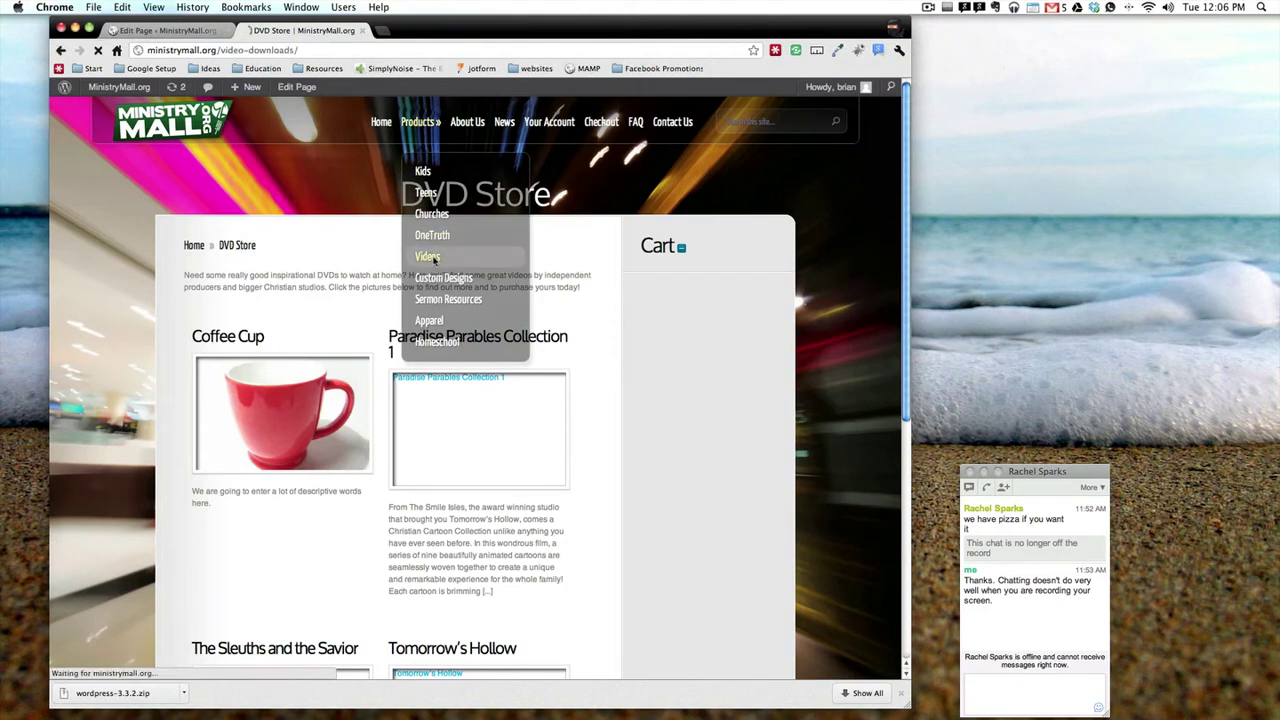
scroll(274, 262, "down", 1)
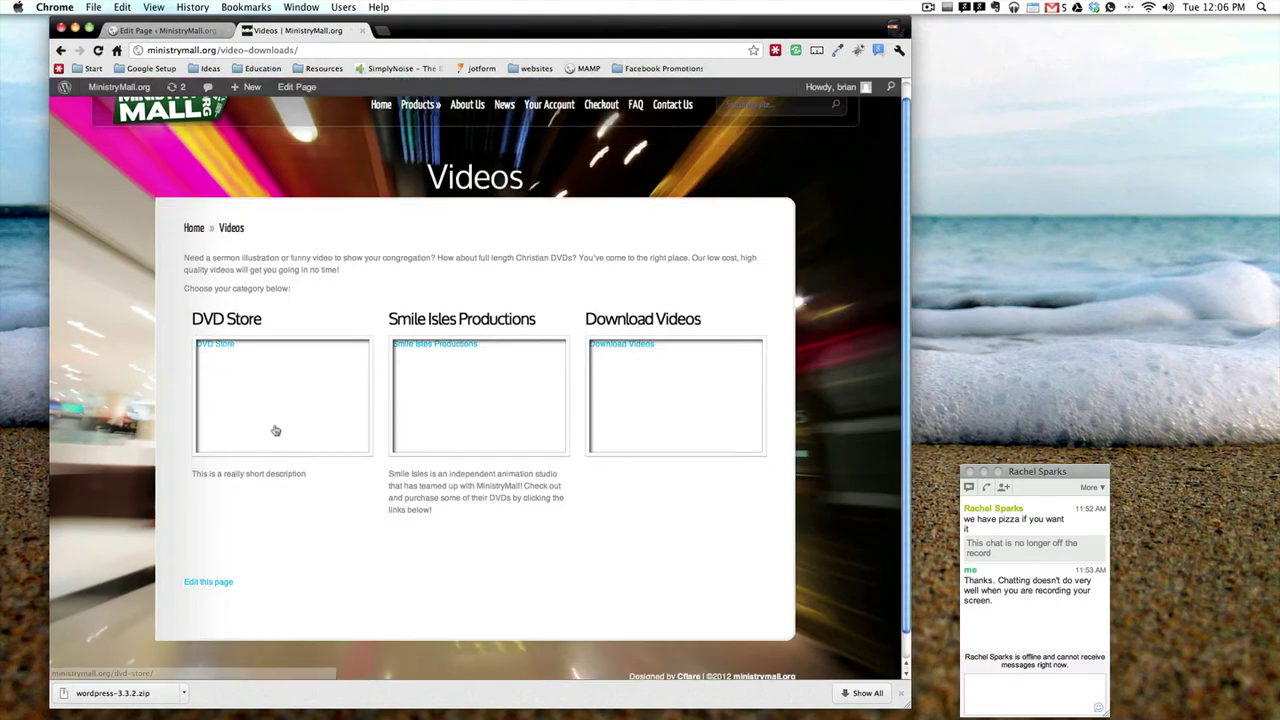
Step: Open the Smile Isles Productions page for editing, enter an excerpt starting "this is another short" and update the page
left_click_drag(193, 475, 446, 511)
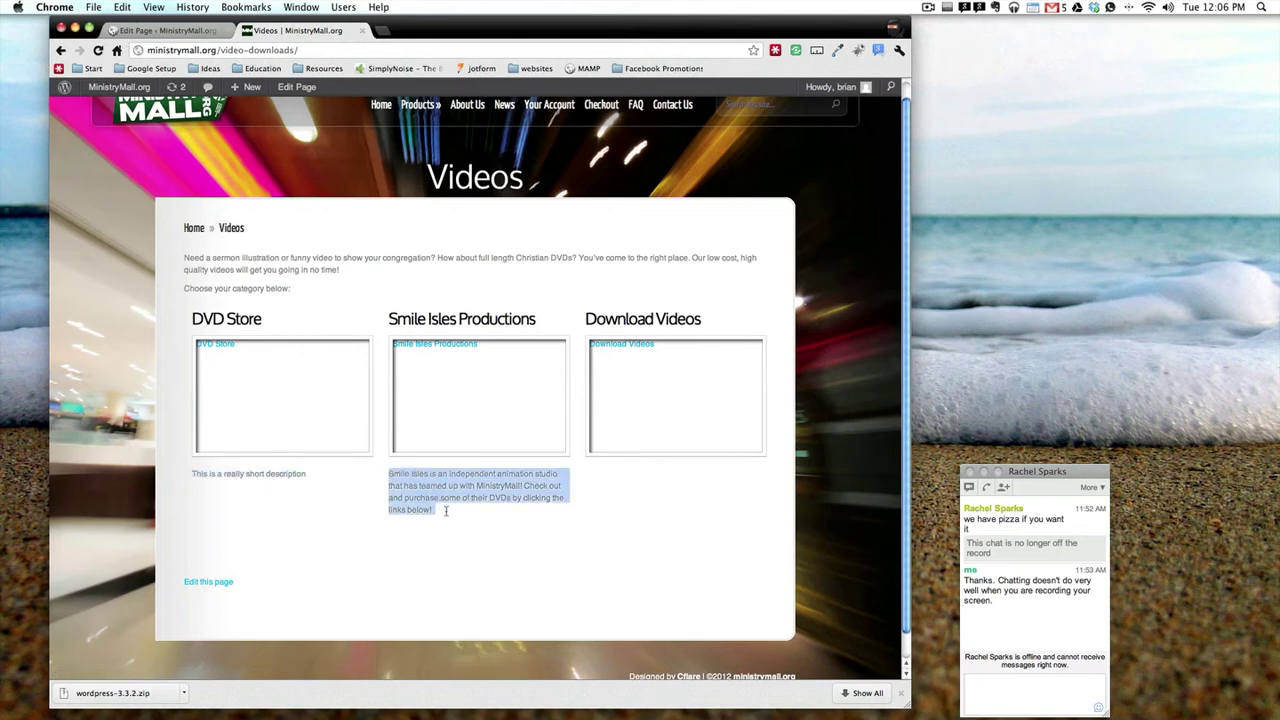
left_click(482, 320)
scroll(480, 320, "down", 5)
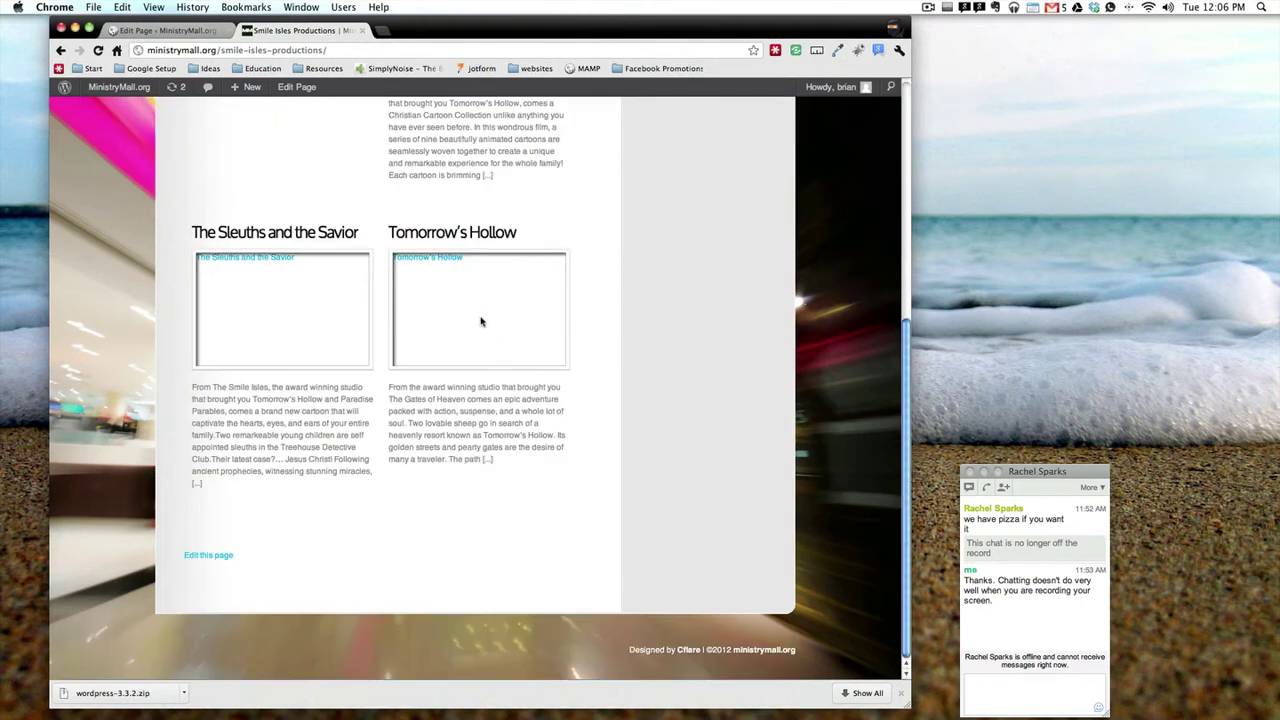
left_click(207, 555)
scroll(398, 520, "down", 10)
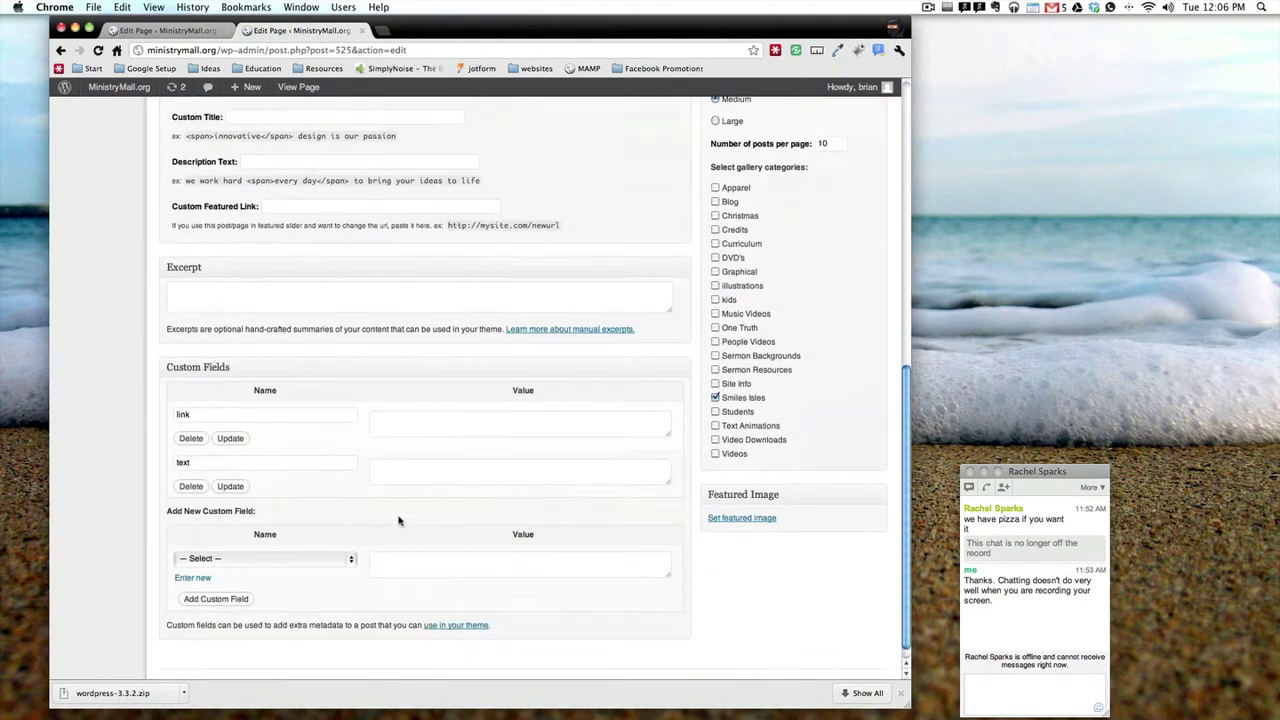
scroll(398, 520, "up", 2)
left_click(321, 425)
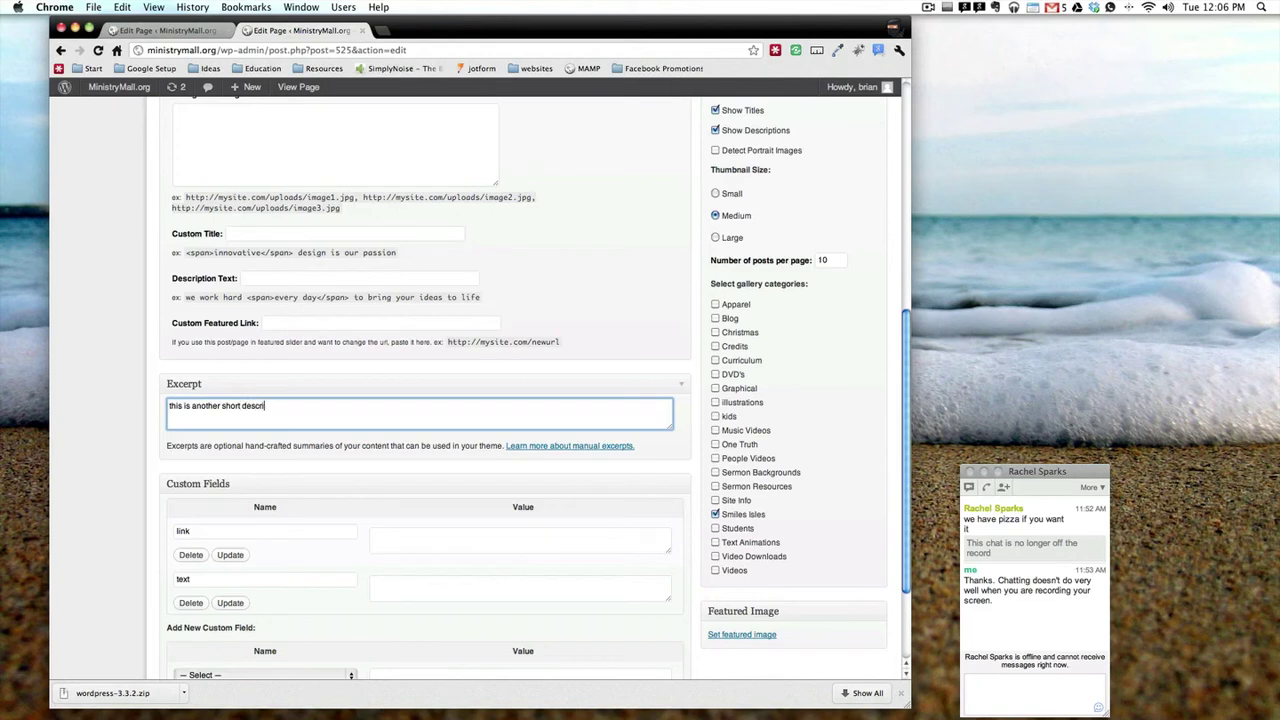
scroll(675, 441, "up", 8)
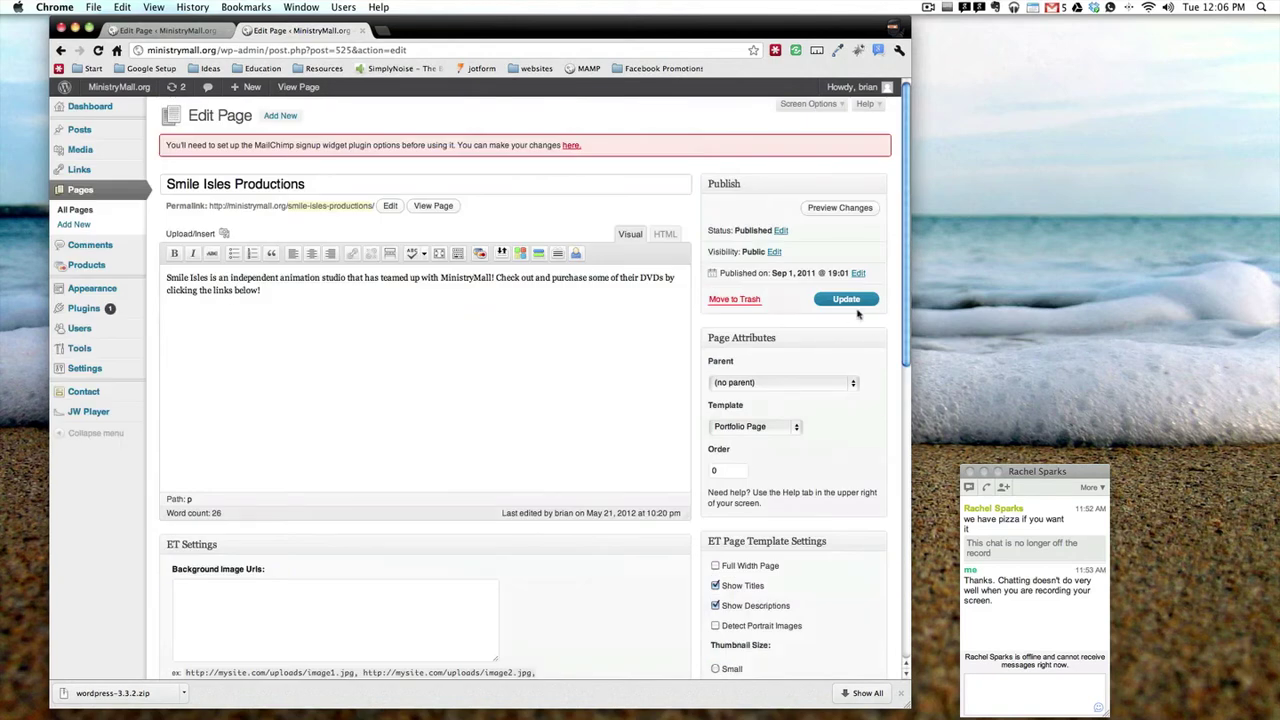
left_click(848, 299)
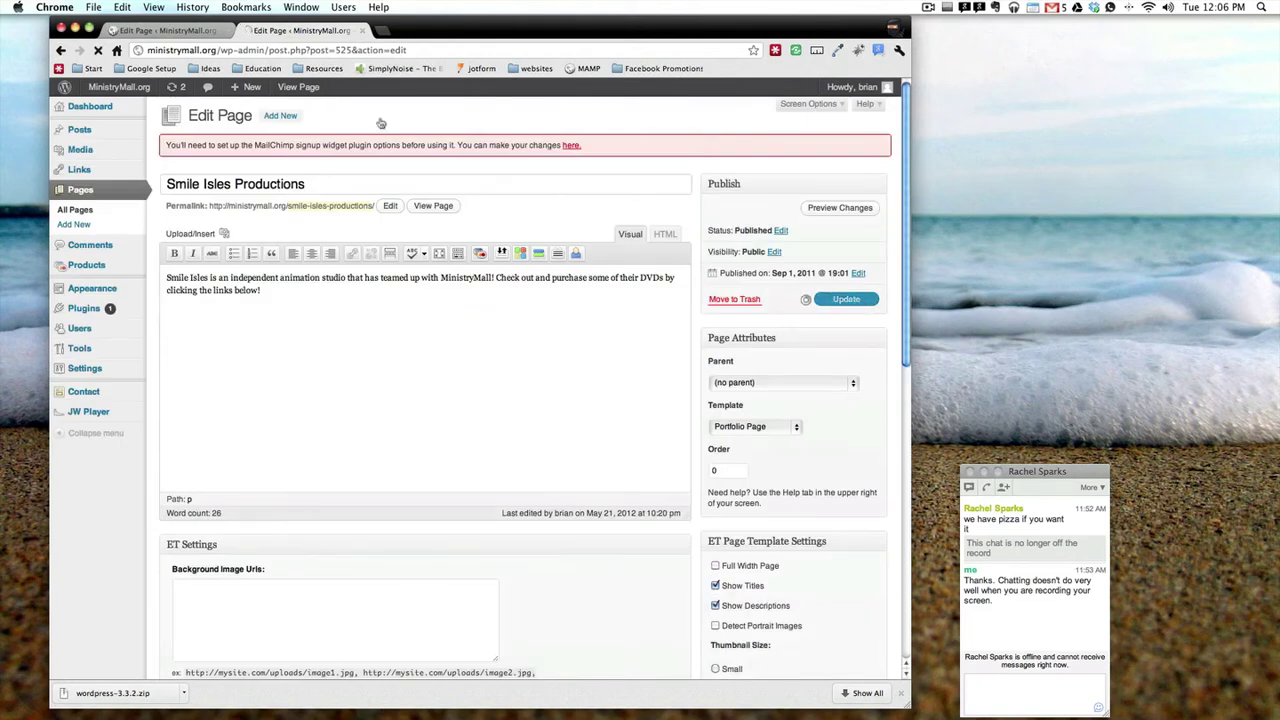
Step: View the published Videos page to check the short descriptions under its category pages
mouse_move(228, 85)
left_click(120, 86)
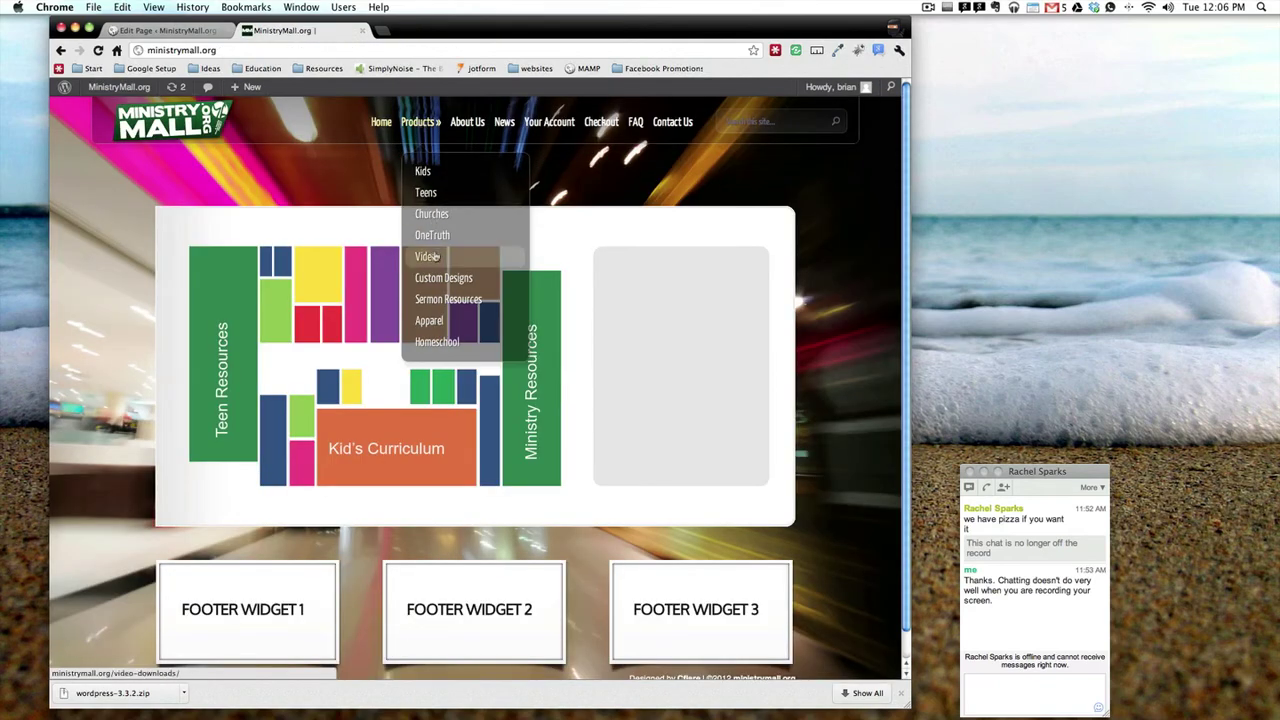
left_click(430, 258)
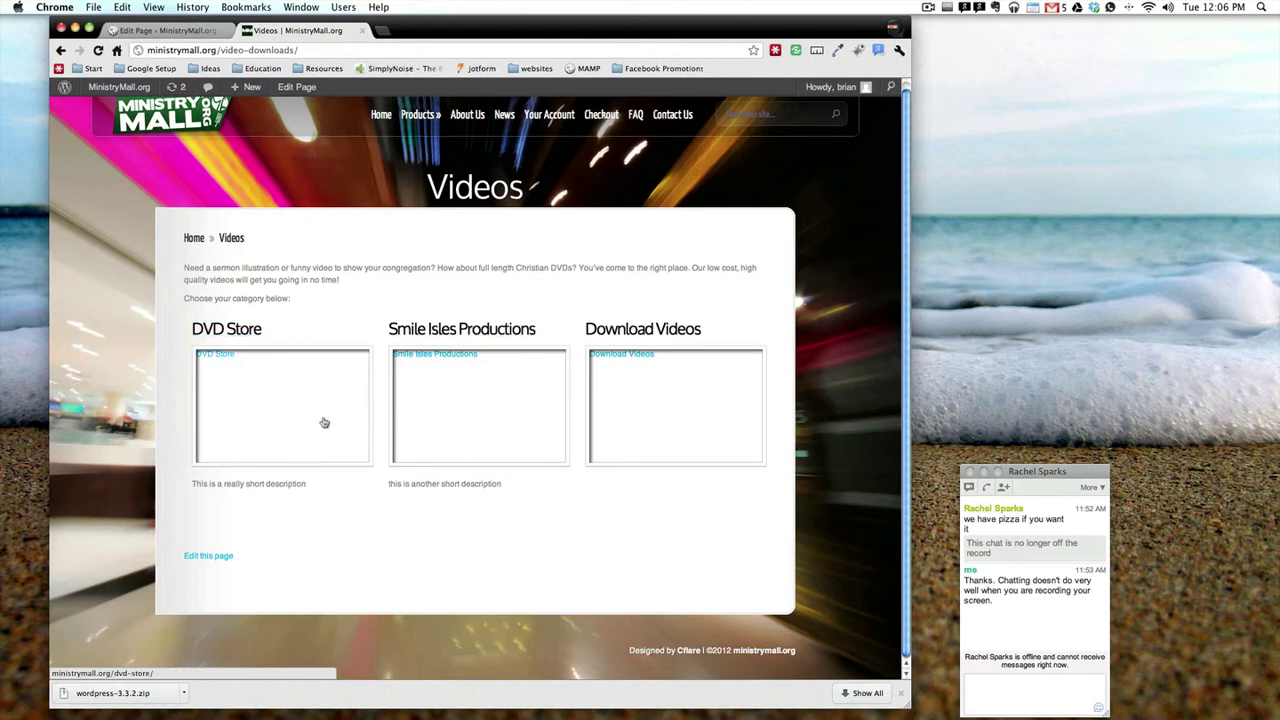
Step: Open the DVD Store page from the Videos page and bring it up for editing
left_click(236, 336)
scroll(273, 455, "down", 5)
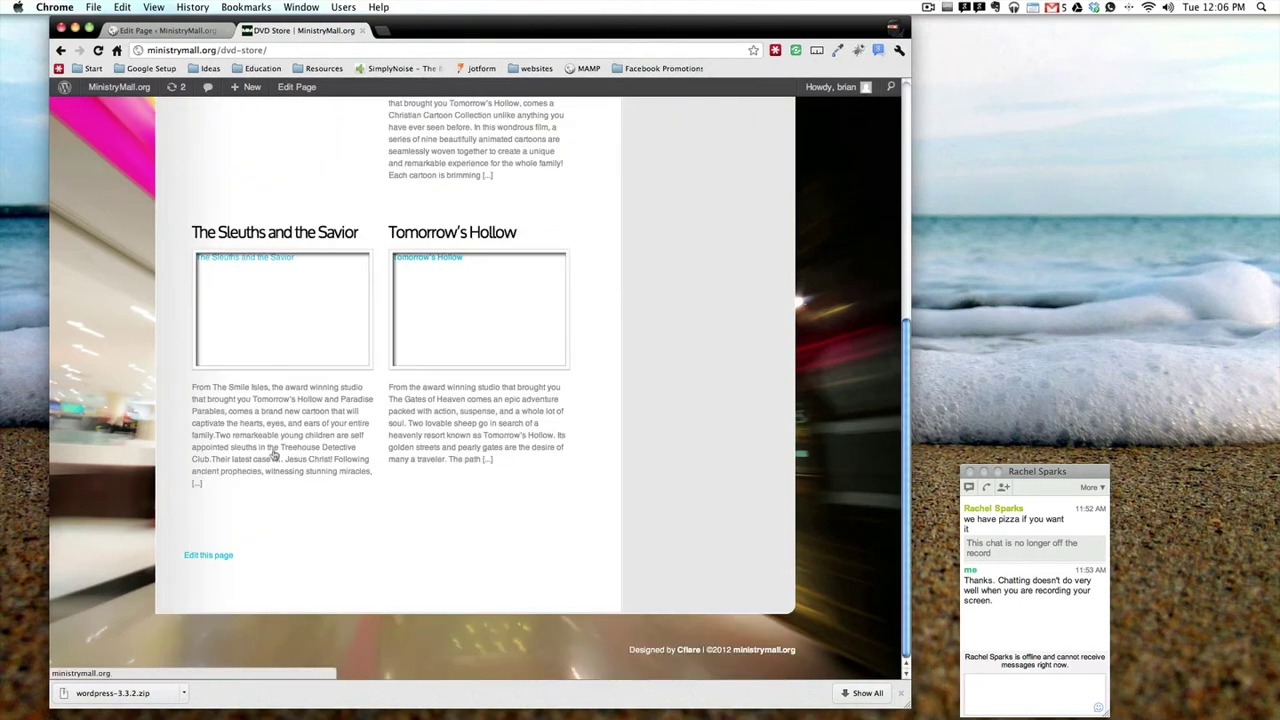
left_click(222, 558)
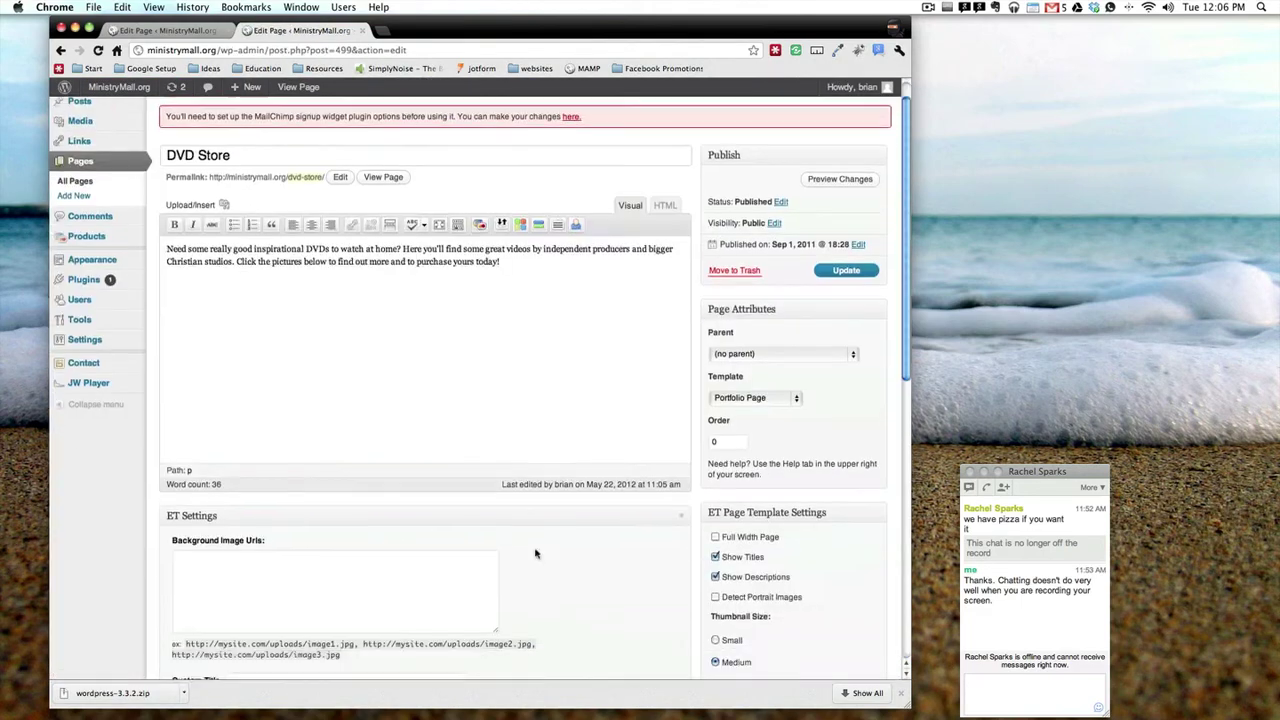
scroll(535, 553, "down", 5)
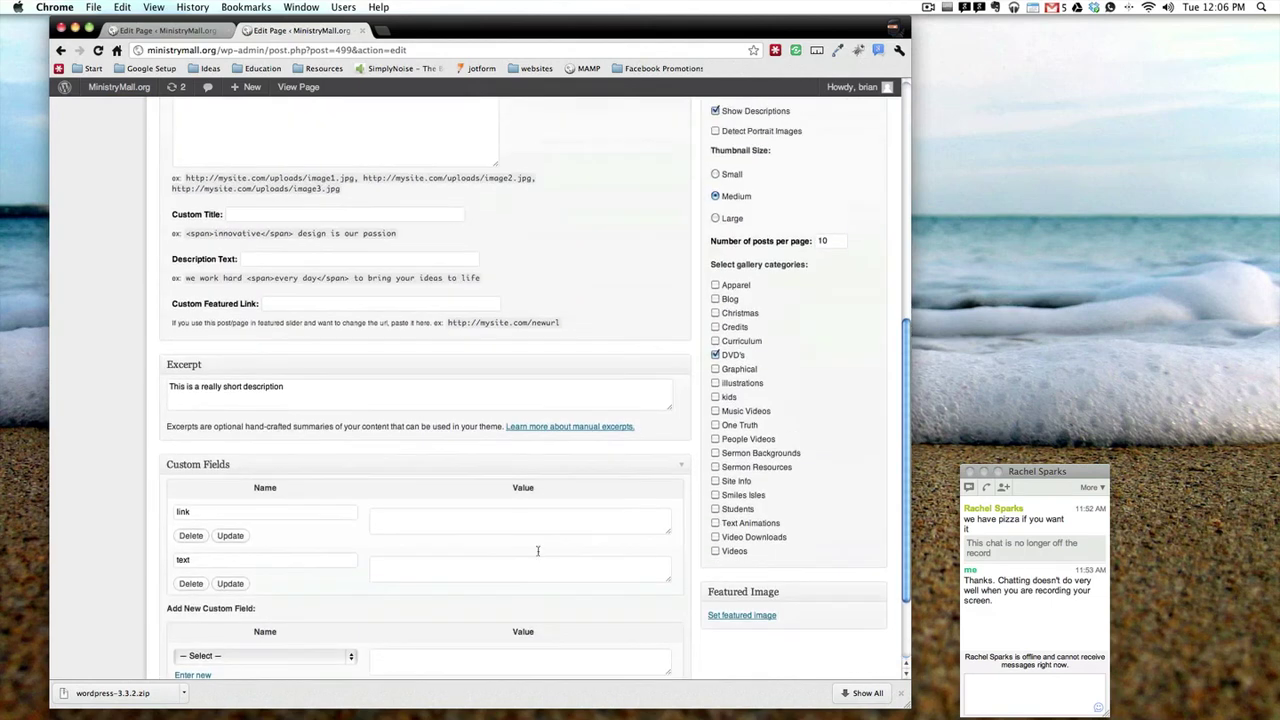
Step: Set the coffee1 image from the media library as the DVD Store page's featured image and update the page
left_click(760, 622)
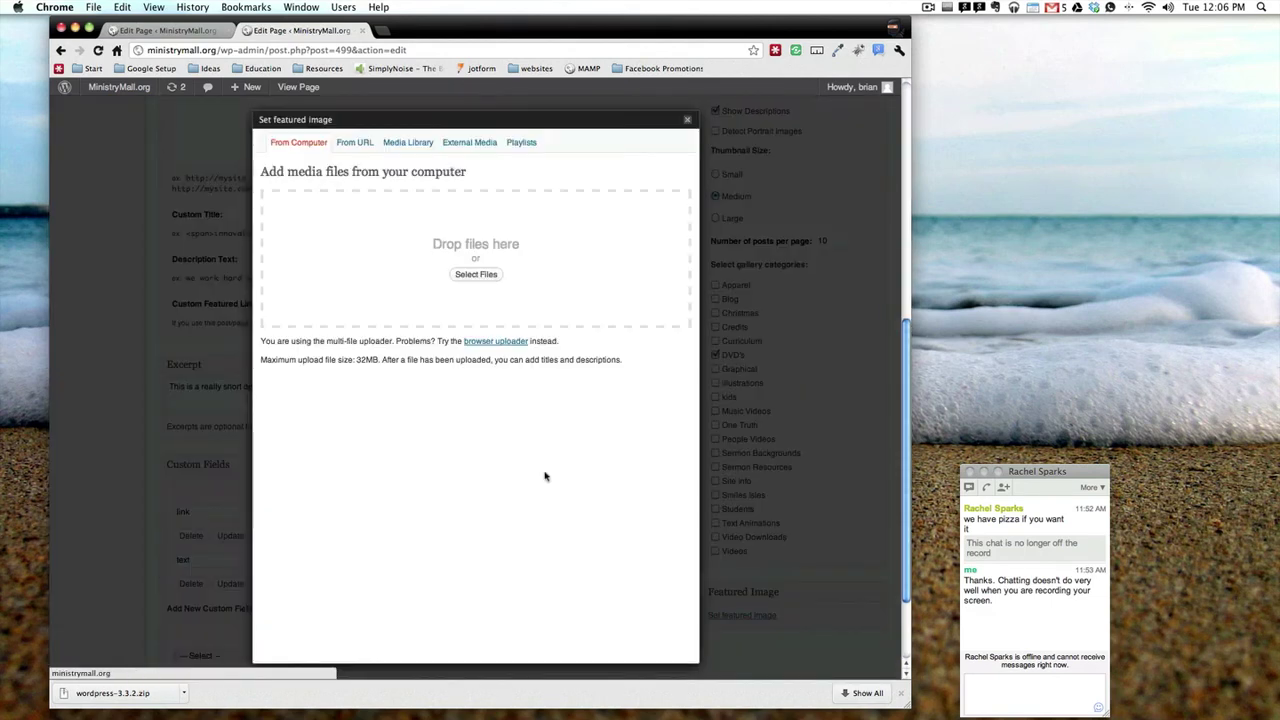
left_click(422, 150)
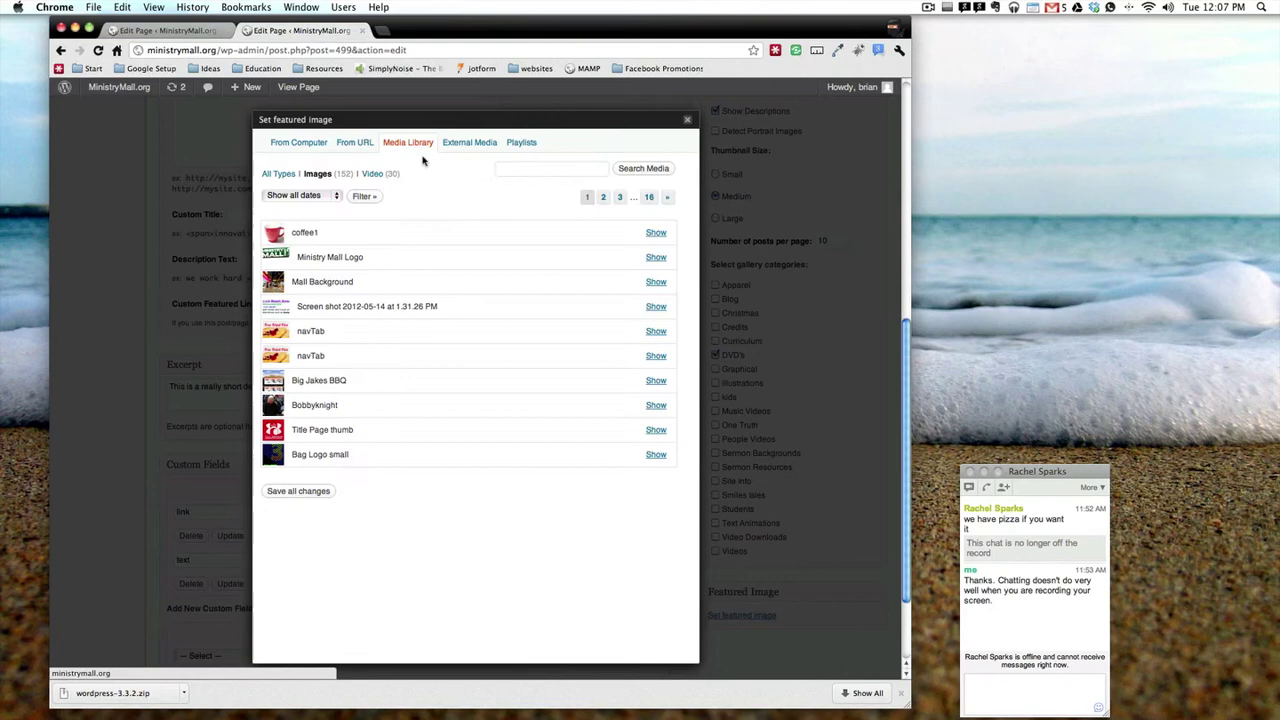
left_click(657, 236)
scroll(605, 297, "down", 5)
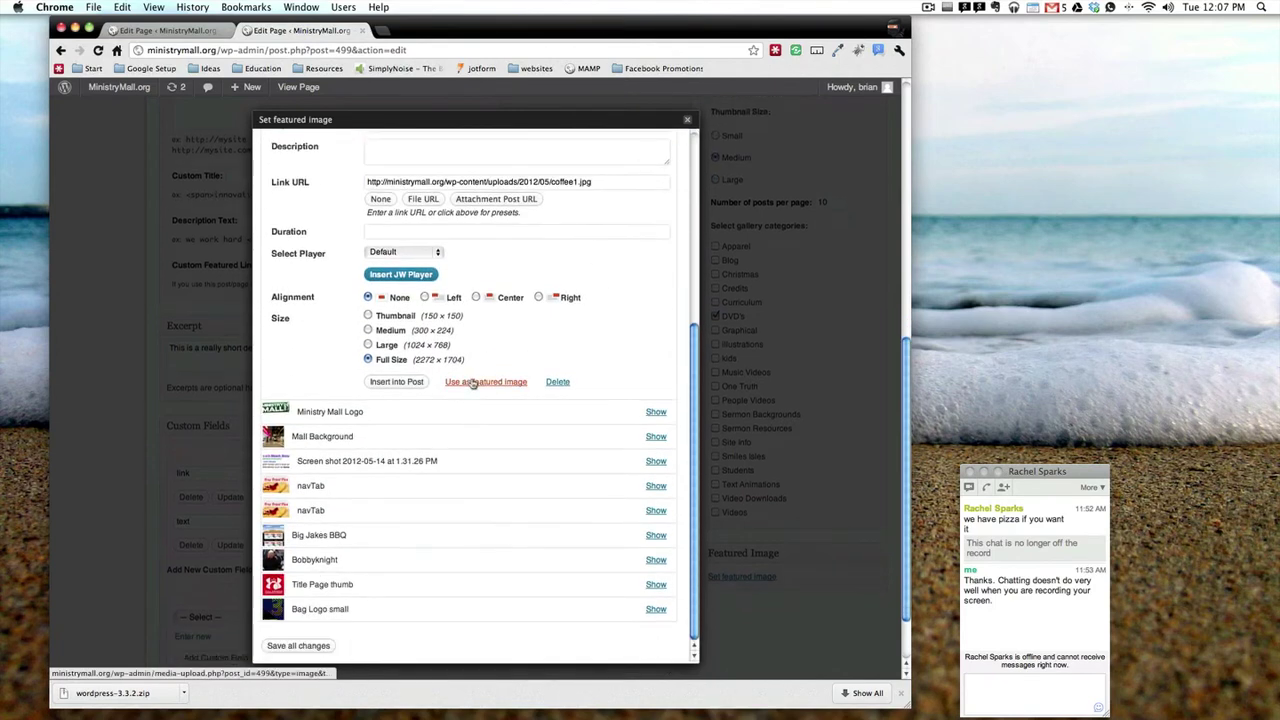
left_click(470, 381)
left_click(298, 645)
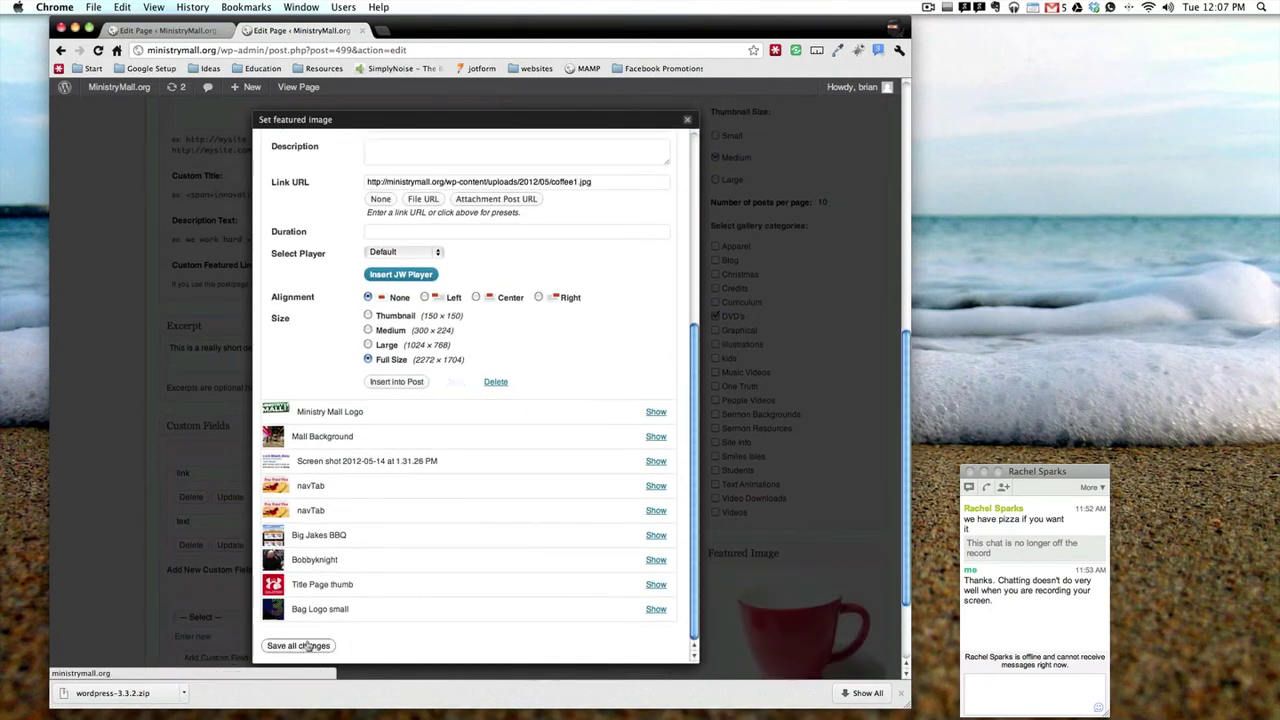
left_click(688, 122)
scroll(846, 266, "up", 10)
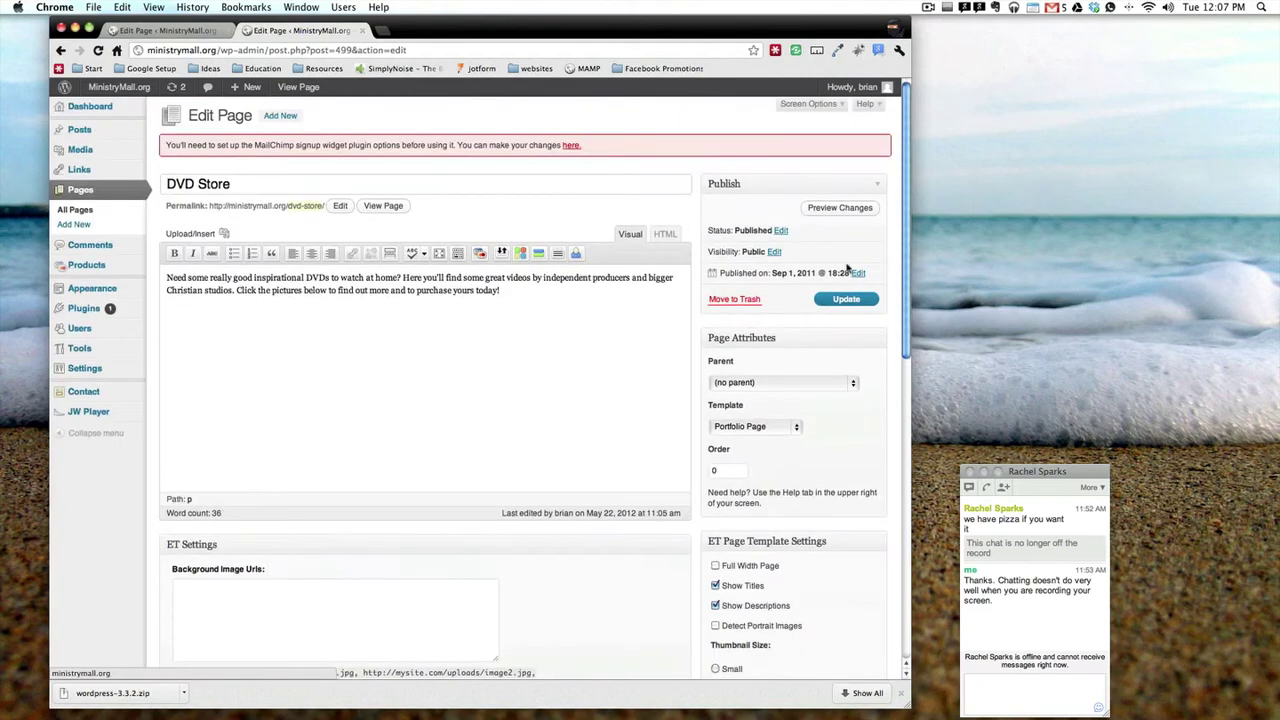
left_click(862, 304)
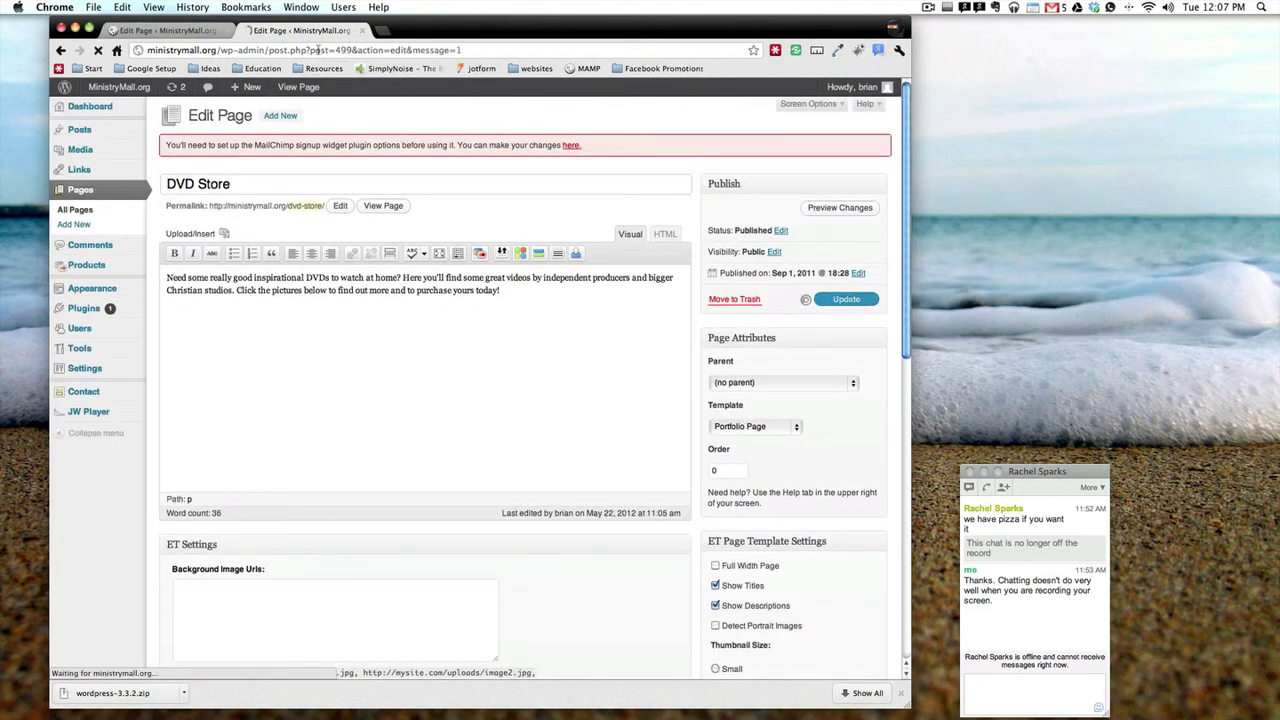
Step: Return to the published Videos page and check the DVD Store thumbnail
left_click(120, 88)
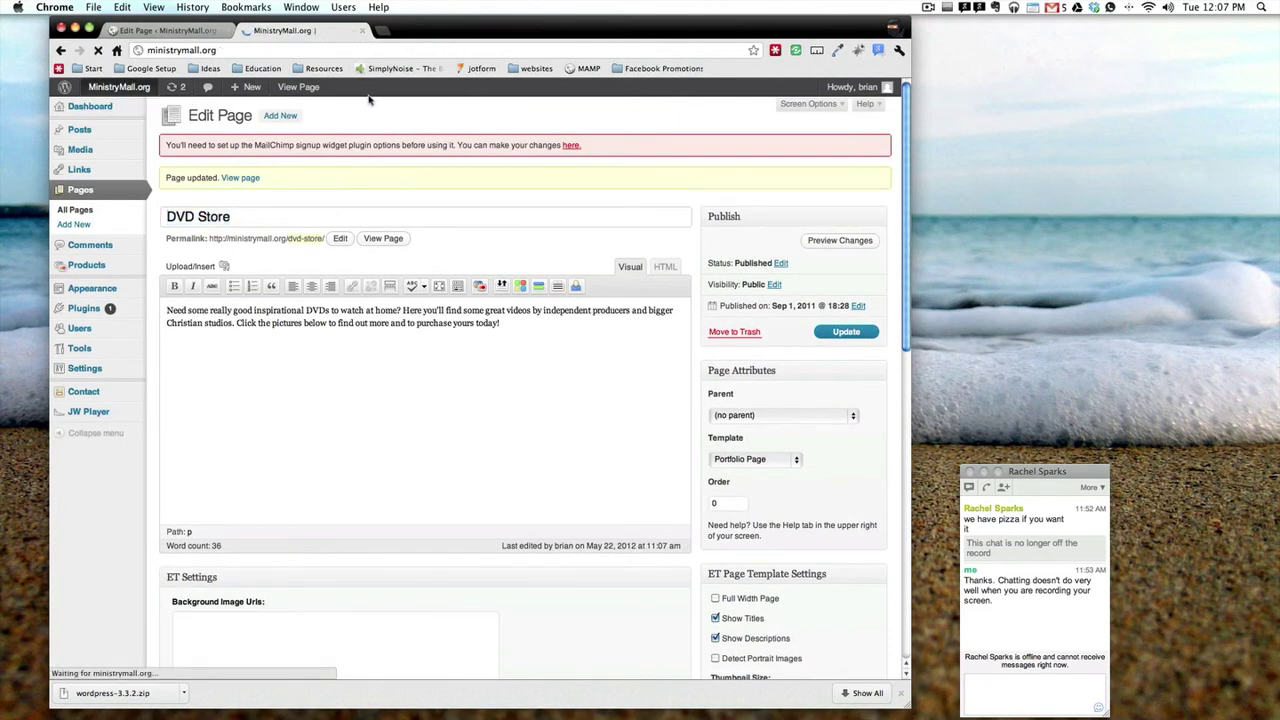
mouse_move(437, 125)
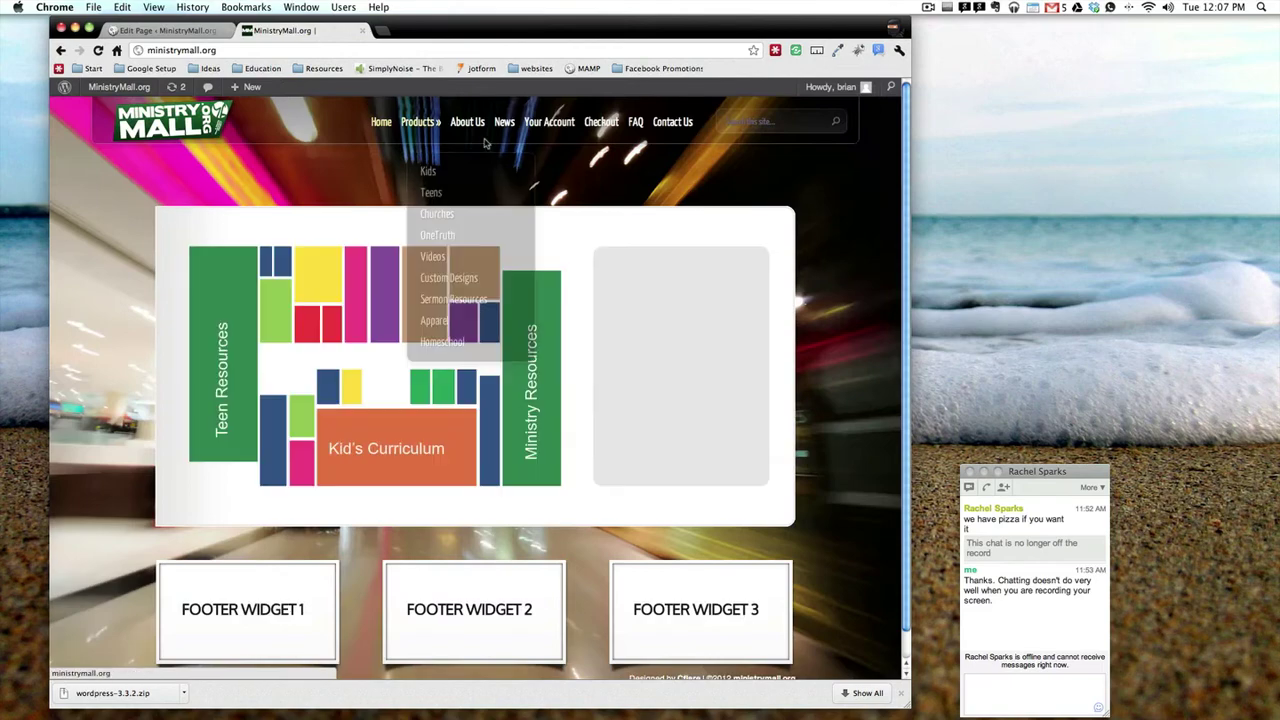
left_click(437, 257)
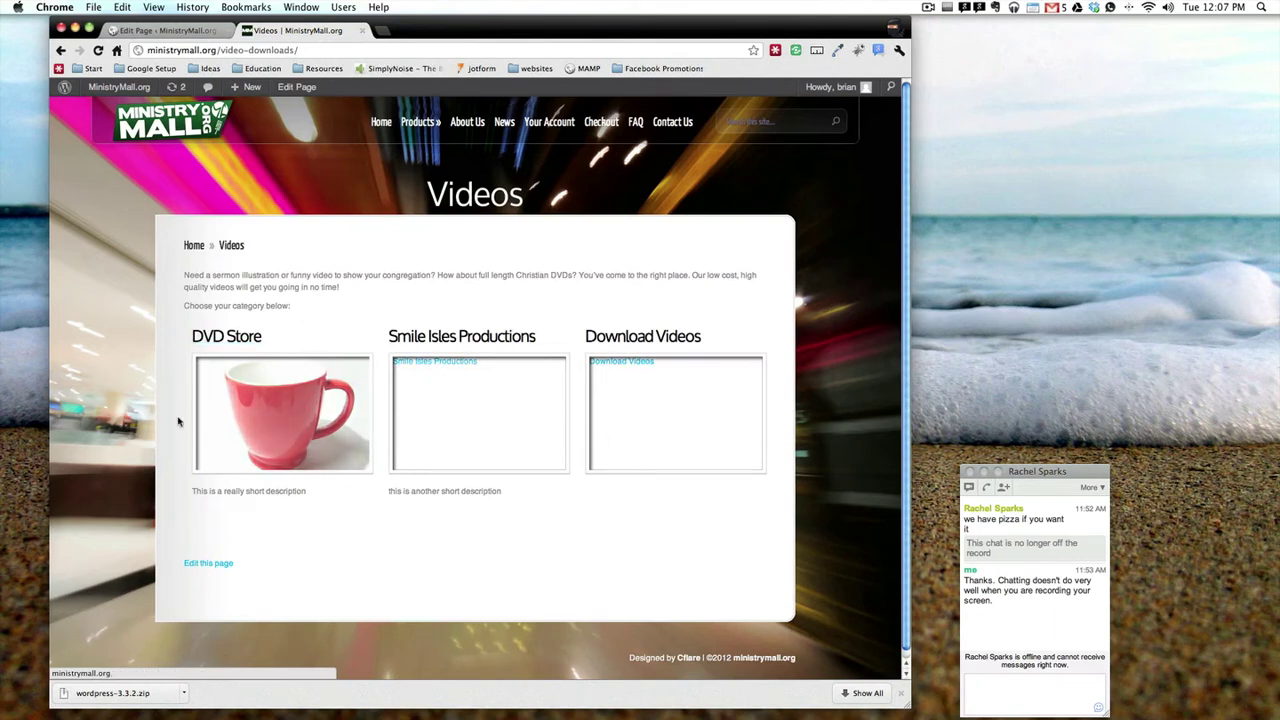
Step: Open the DVD Store page for editing again, close the outdated editor tab and review the excerpt and featured image
left_click(295, 472)
scroll(481, 283, "down", 8)
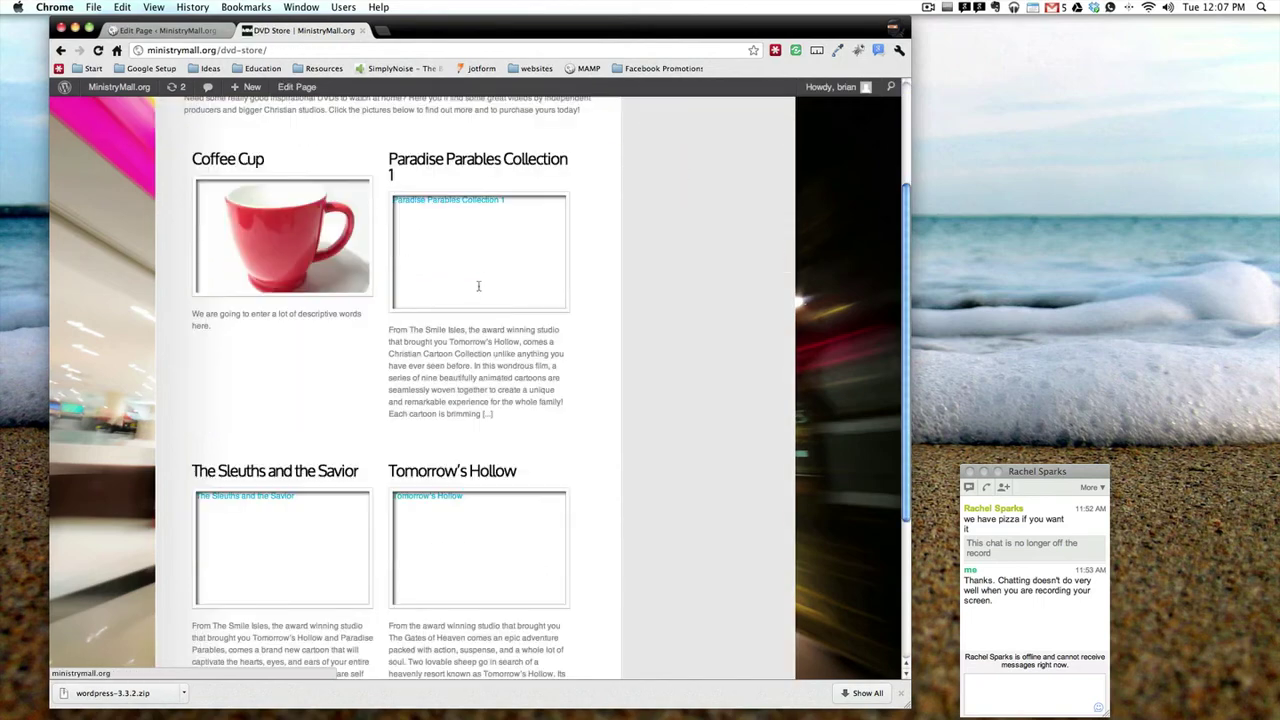
left_click(205, 555)
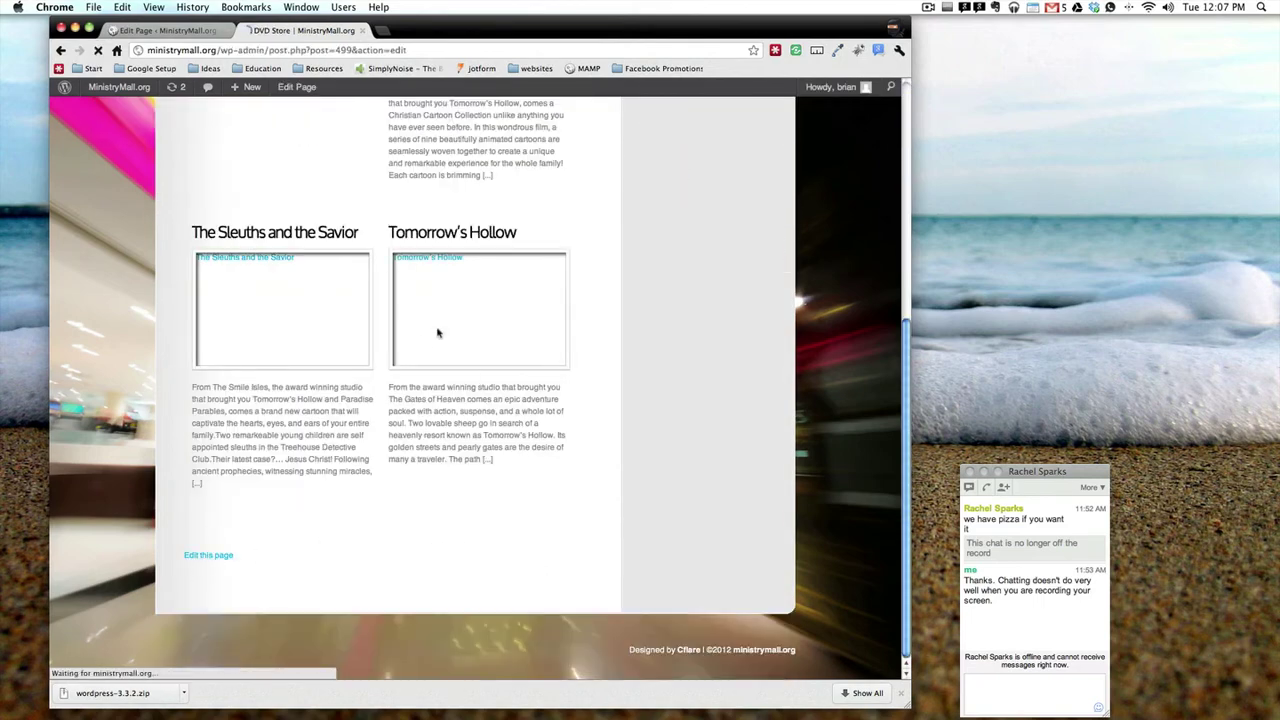
left_click(188, 33)
scroll(717, 375, "down", 15)
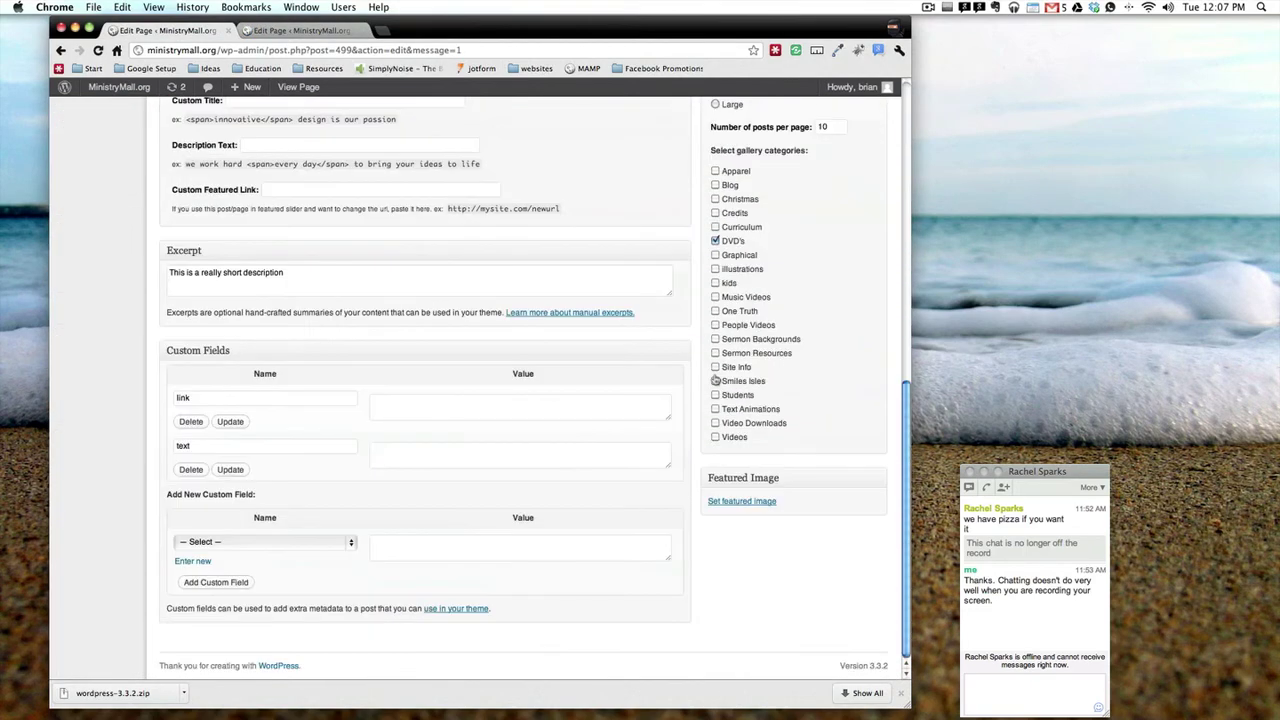
left_click(228, 31)
scroll(648, 373, "down", 15)
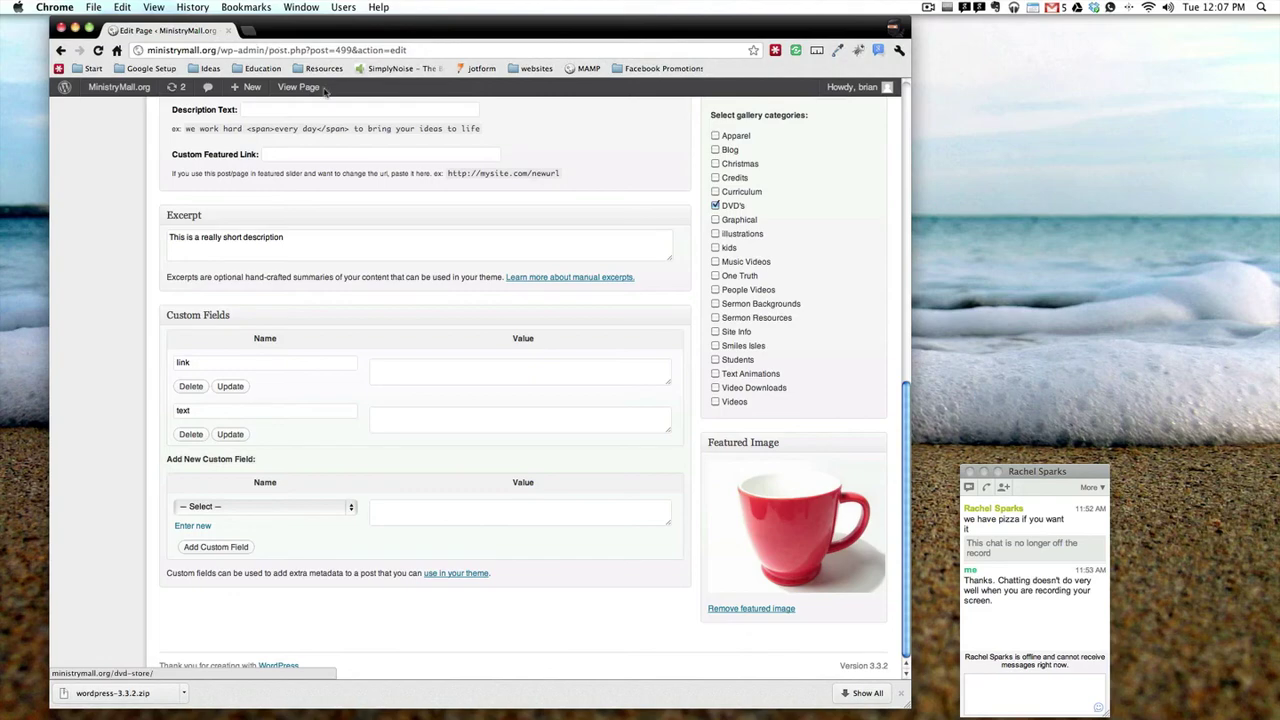
scroll(115, 145, "up", 15)
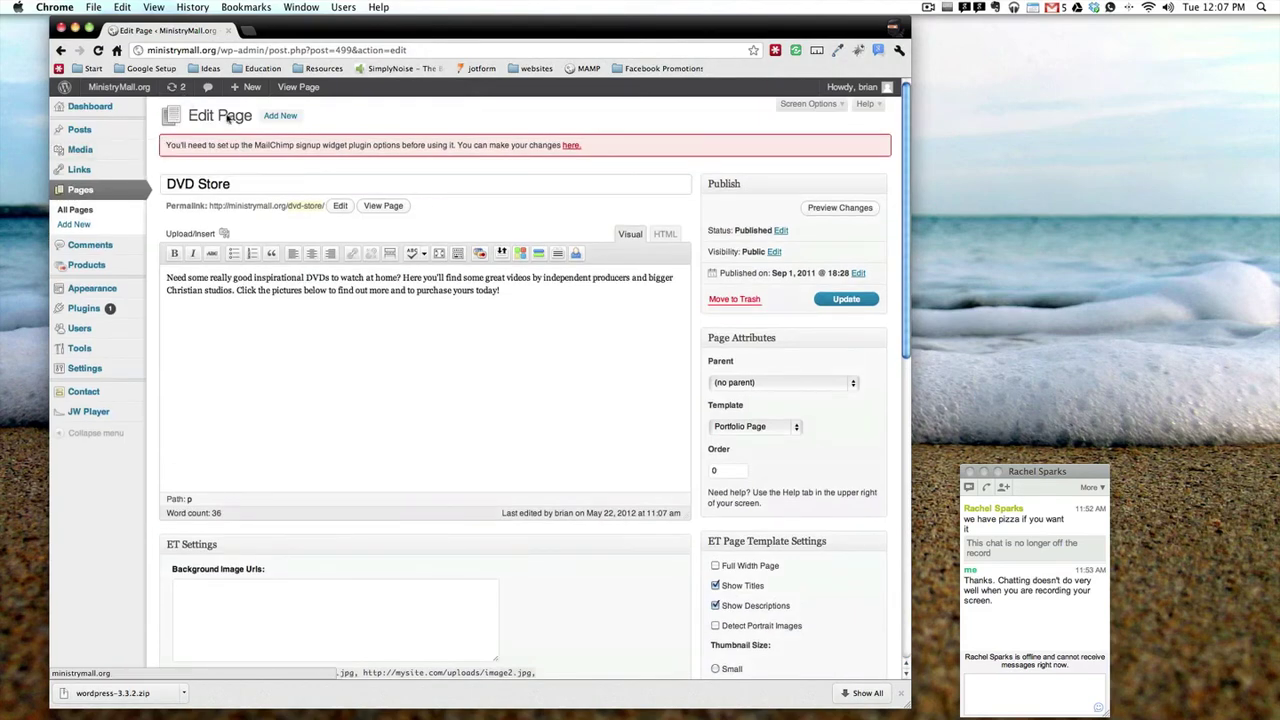
Step: View the published DVD Store page in a new tab, examine its product entries and close the chat window
left_click(392, 206)
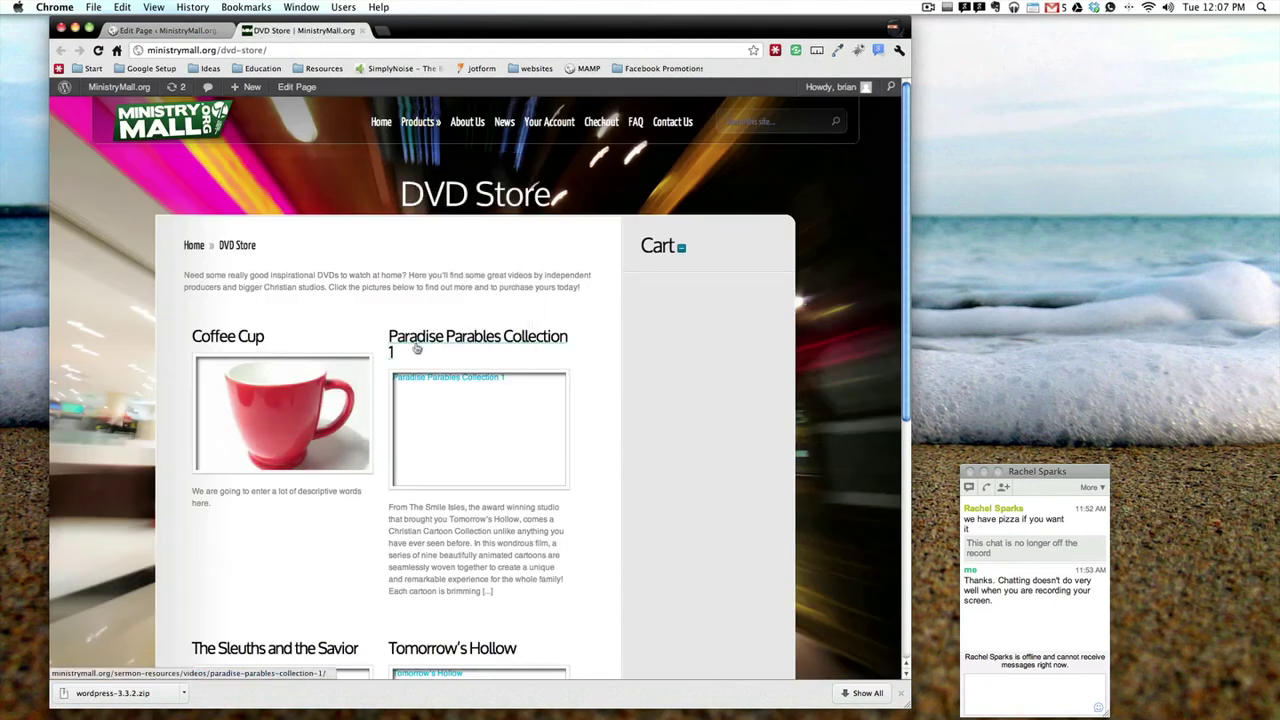
scroll(482, 448, "down", 1)
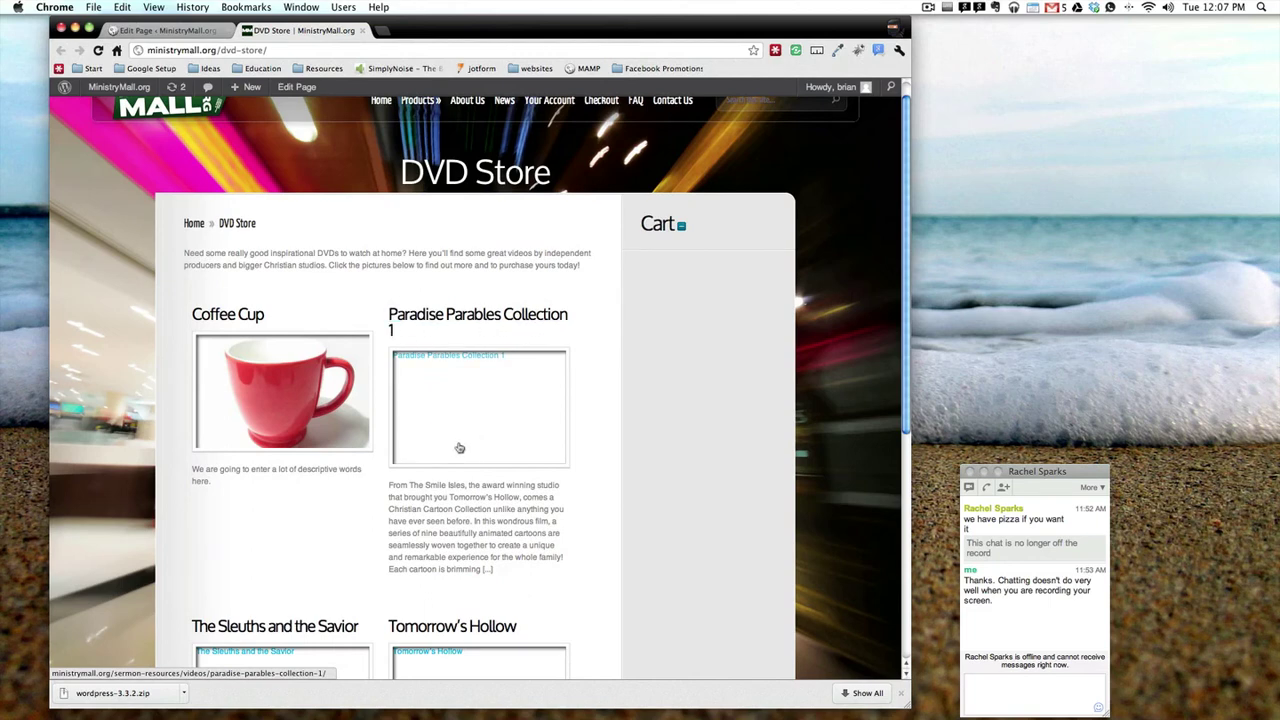
scroll(370, 310, "up", 1)
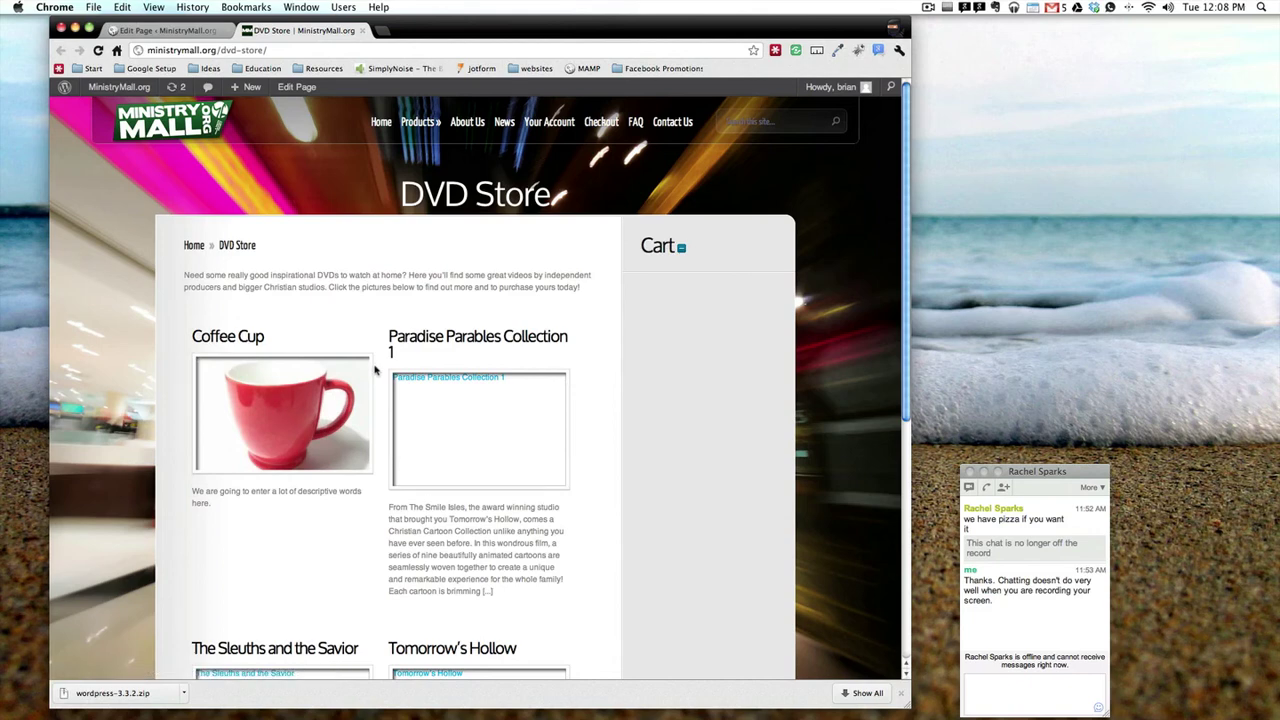
left_click(968, 472)
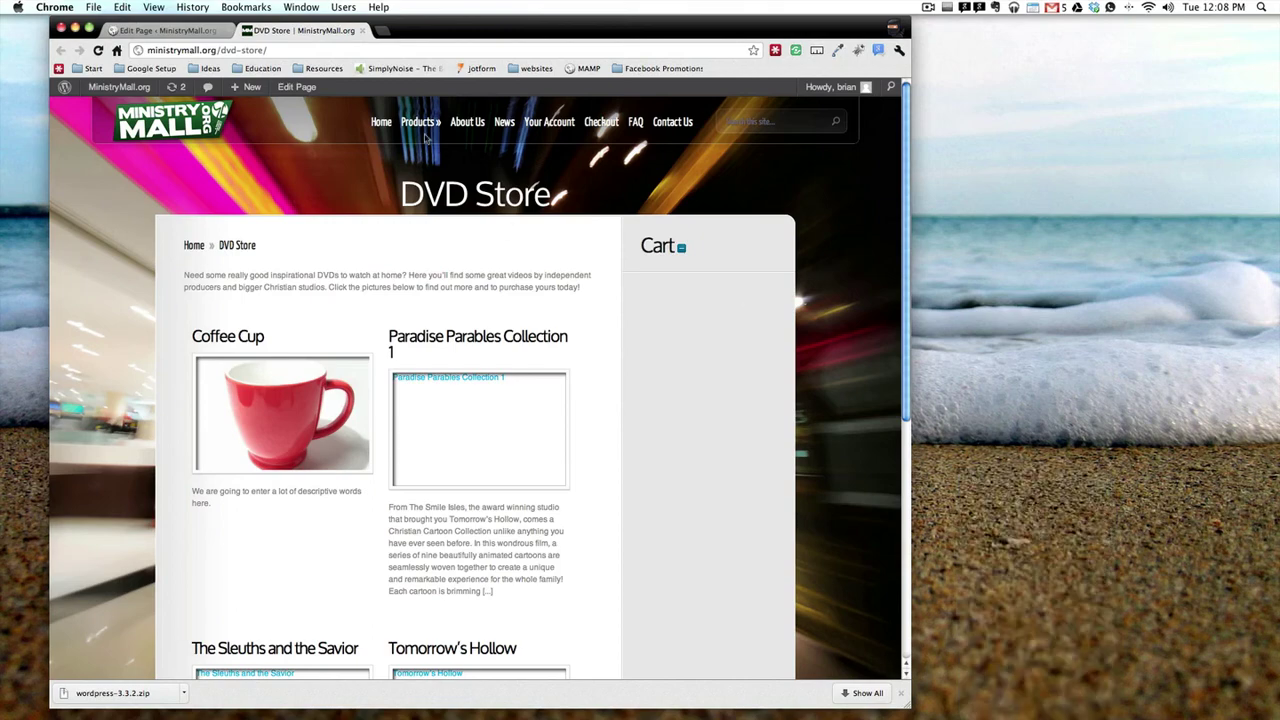
Step: From the Videos page, open DVD Store, Smile Isles Productions and Download Videos each in a new tab
mouse_move(422, 126)
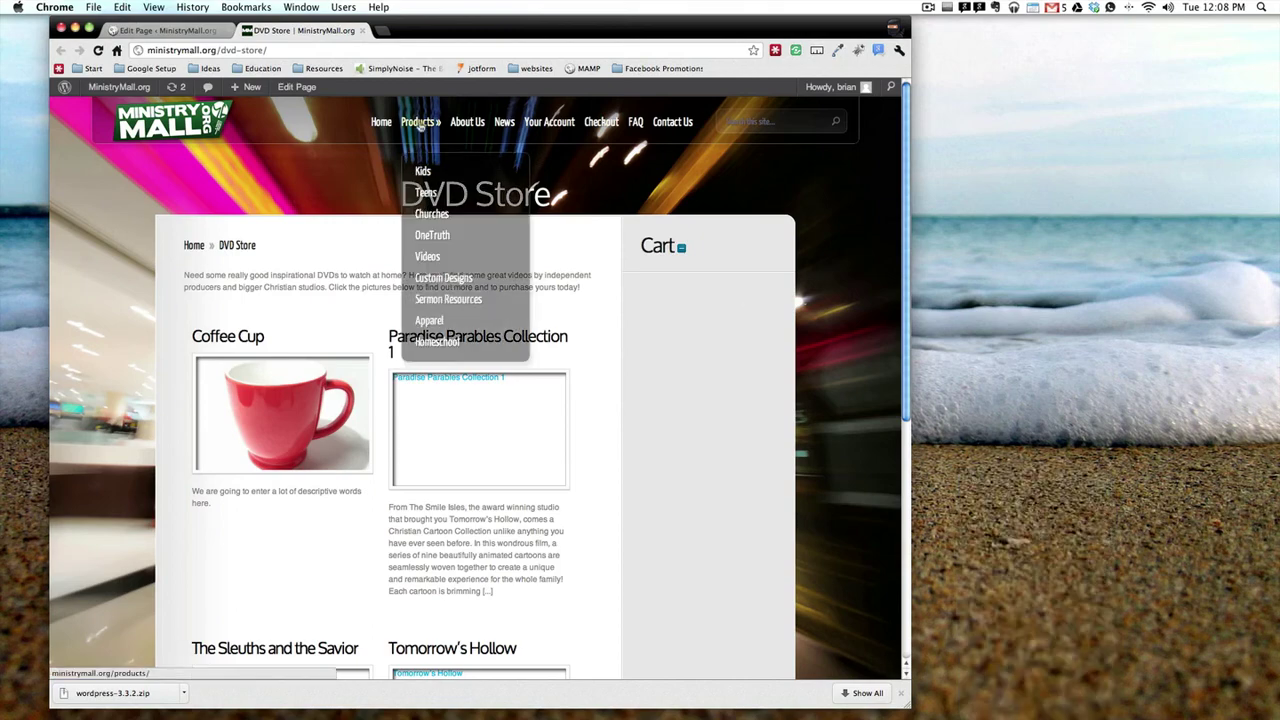
left_click(425, 258)
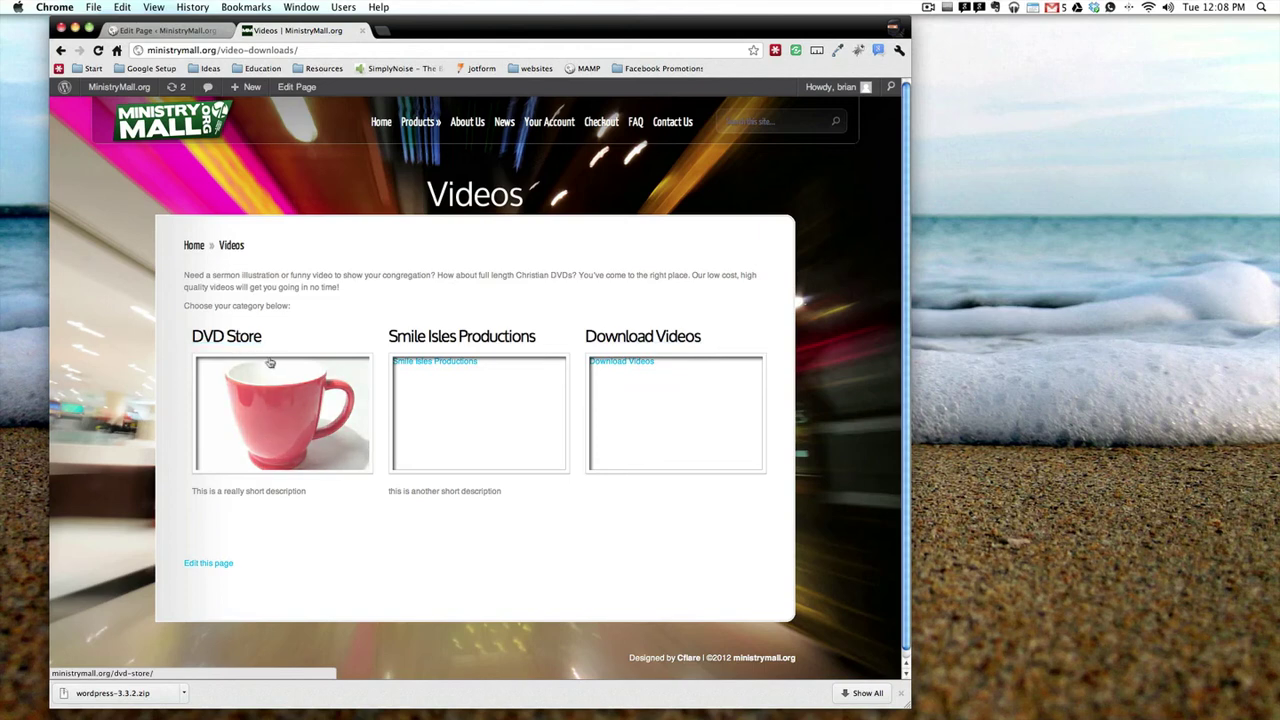
scroll(210, 460, "down", 1)
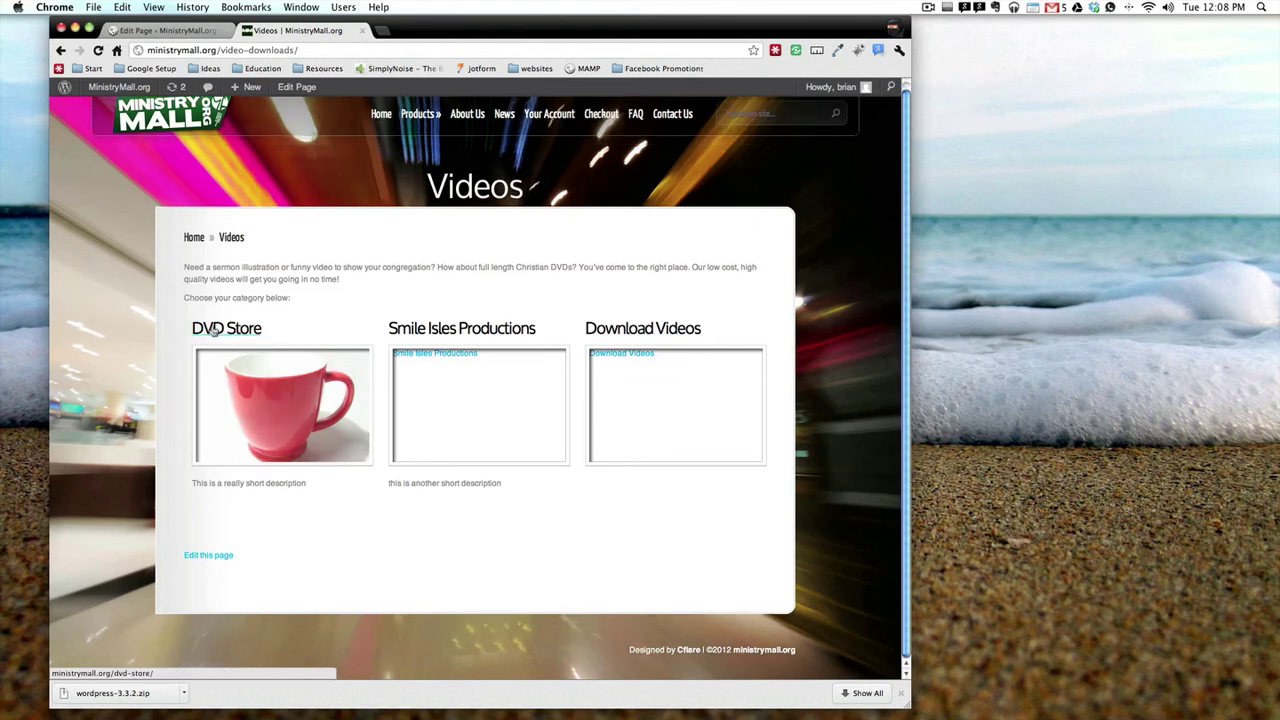
left_click(214, 330, "super")
left_click(460, 329, "super")
left_click(645, 330, "super")
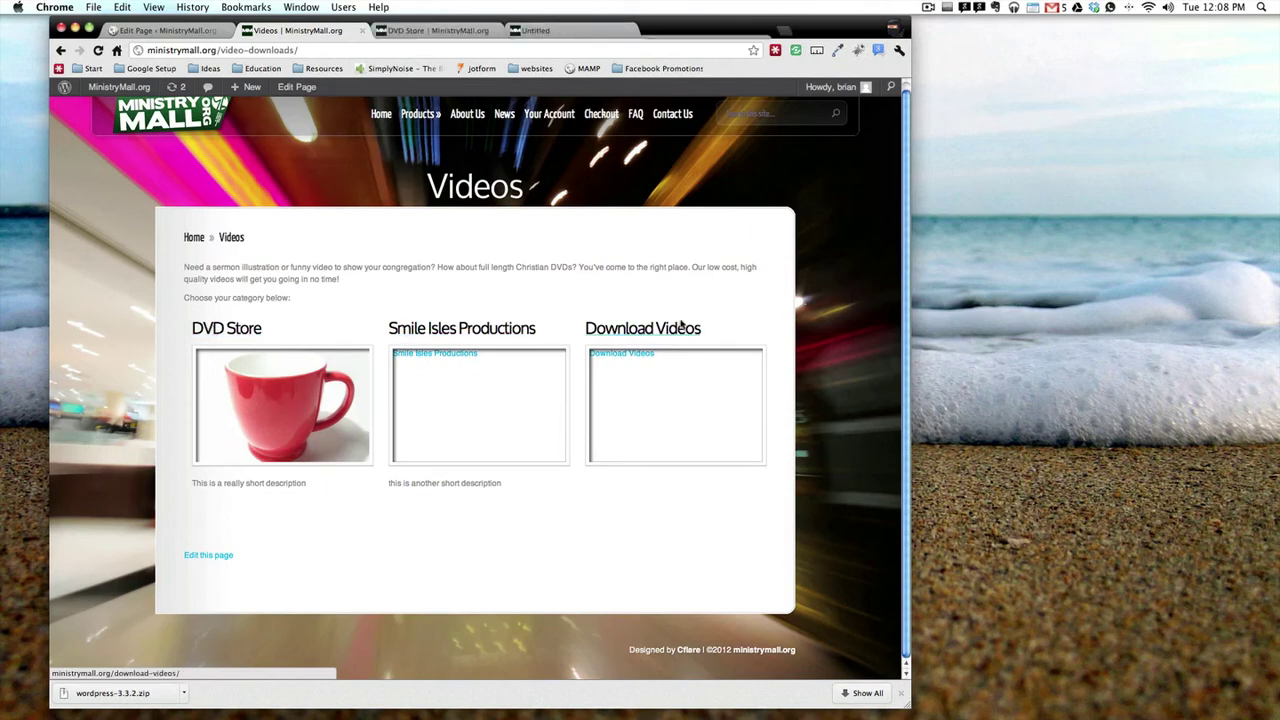
Step: Bring up the DVD Store, Smile Isles Productions and Download Videos pages for editing, each in its own tab
left_click(414, 31)
scroll(386, 286, "down", 10)
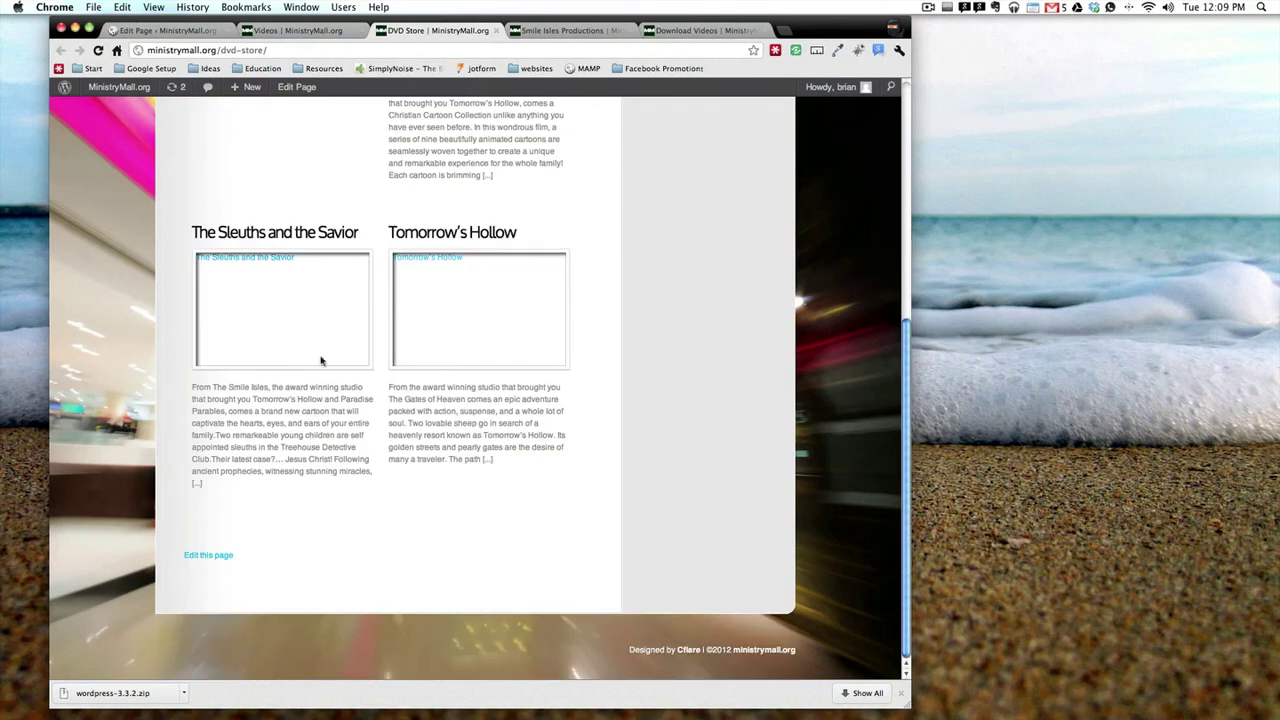
left_click(207, 556)
left_click(565, 31)
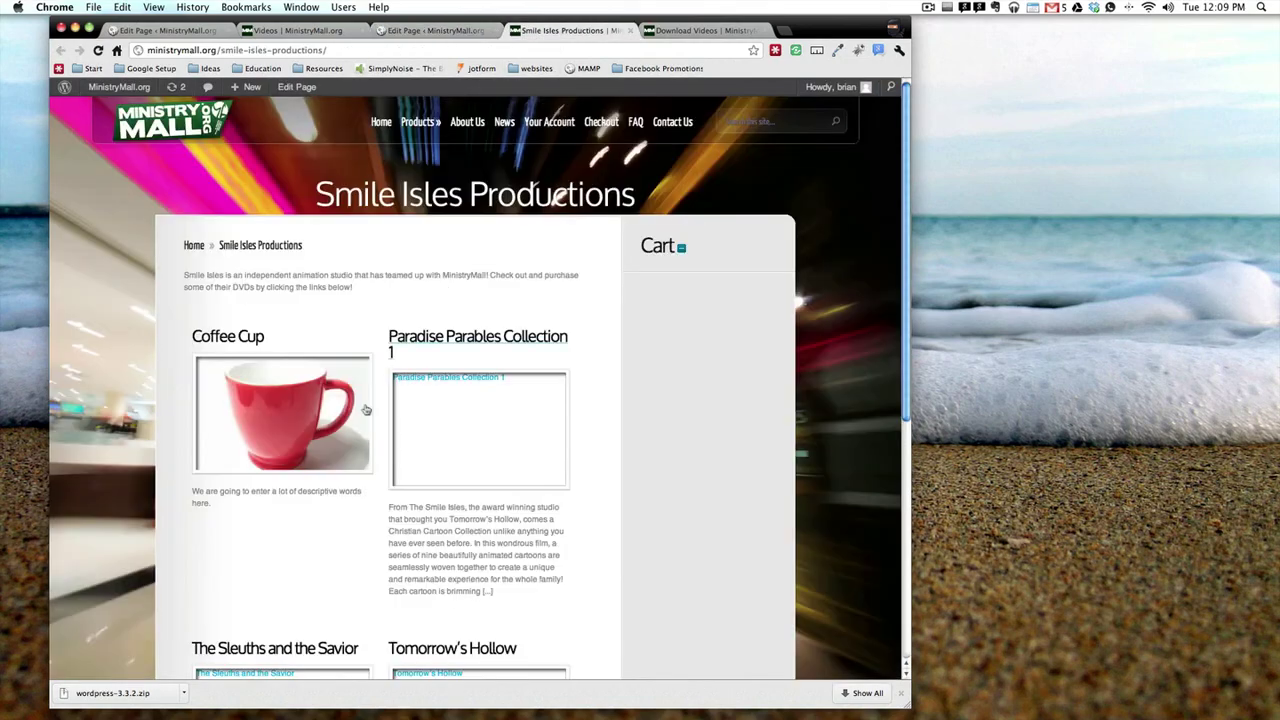
scroll(314, 550, "down", 10)
left_click(207, 556)
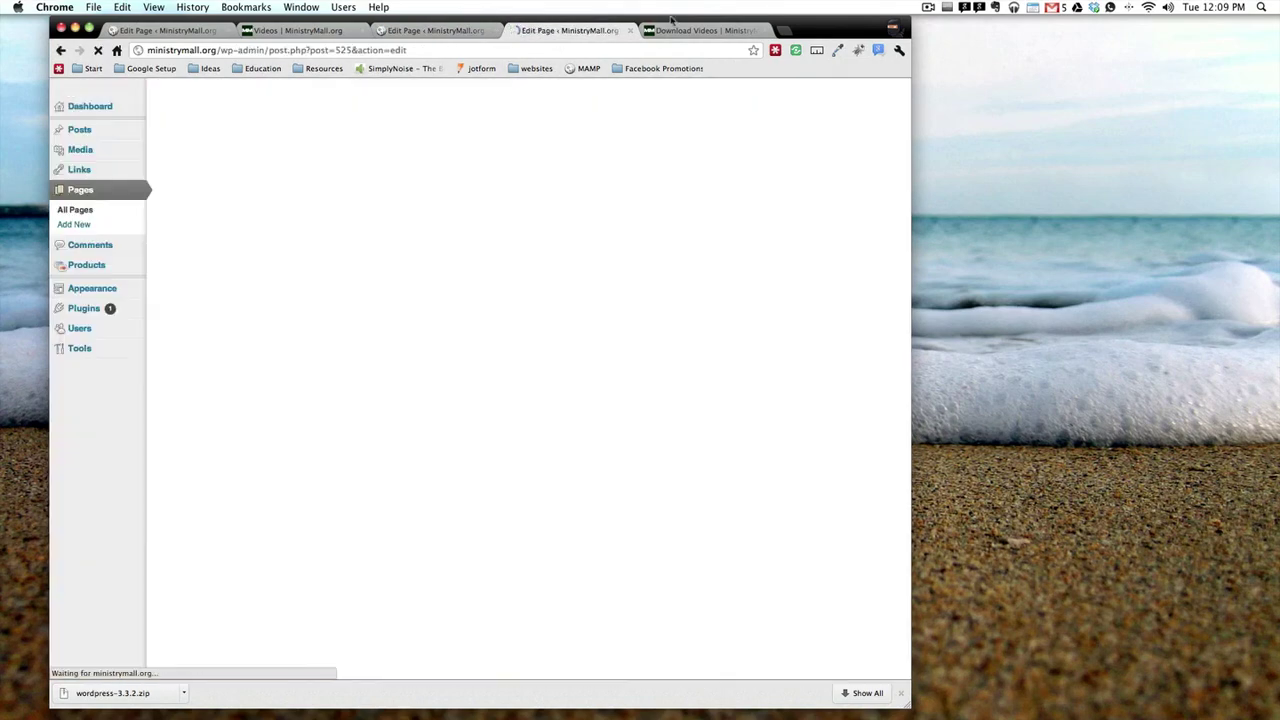
left_click(705, 31)
scroll(220, 551, "down", 10)
scroll(220, 551, "down", 5)
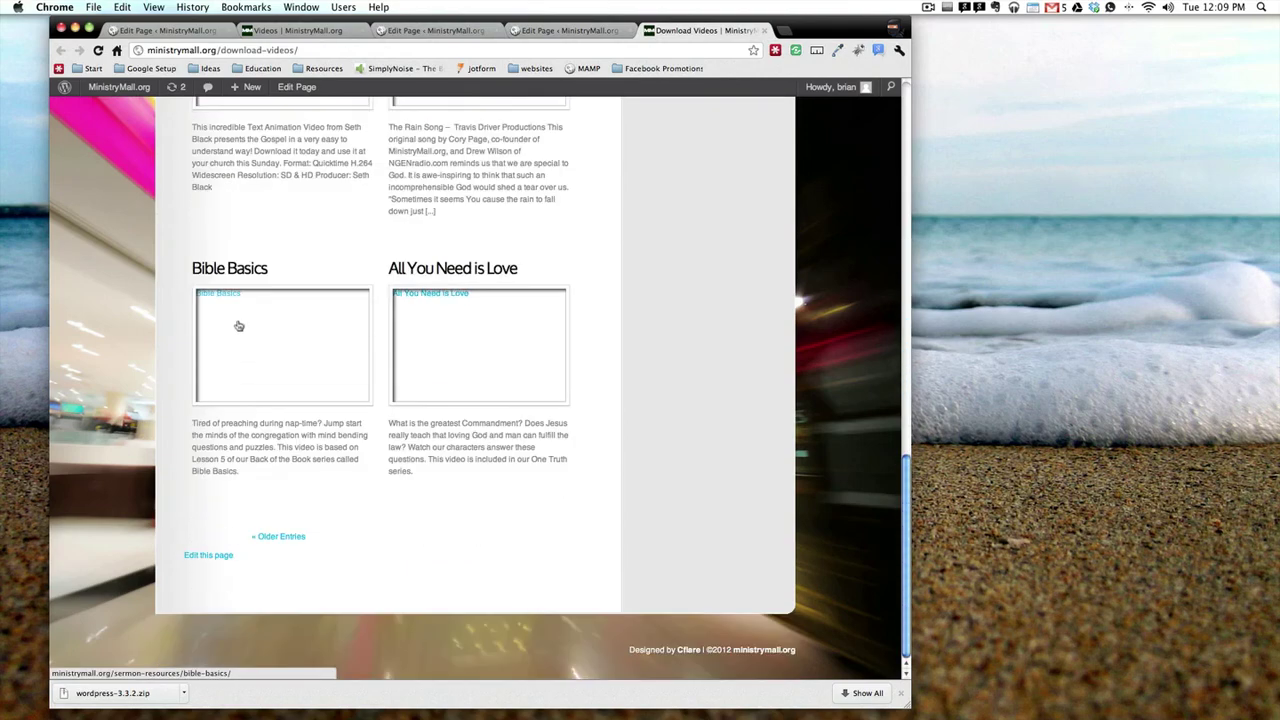
left_click(207, 555)
Step: Set the Smile Isles Productions page's order to 1 and update the page
left_click(435, 31)
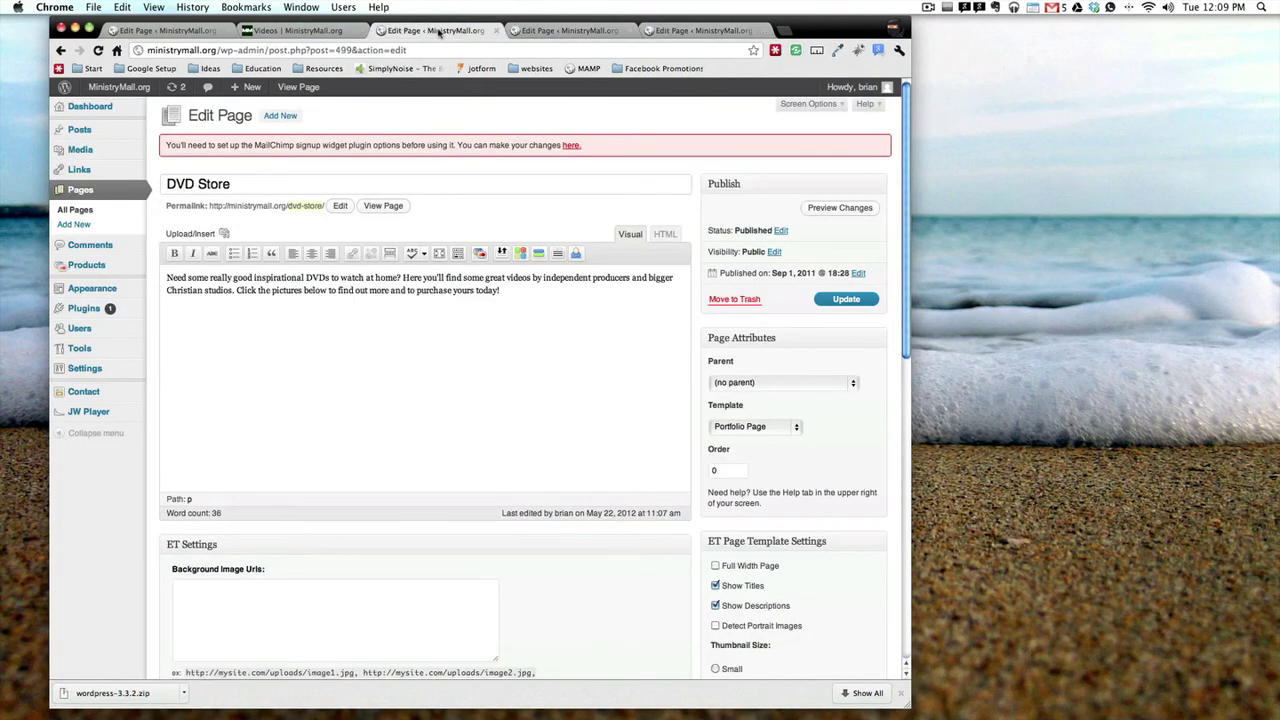
left_click(555, 31)
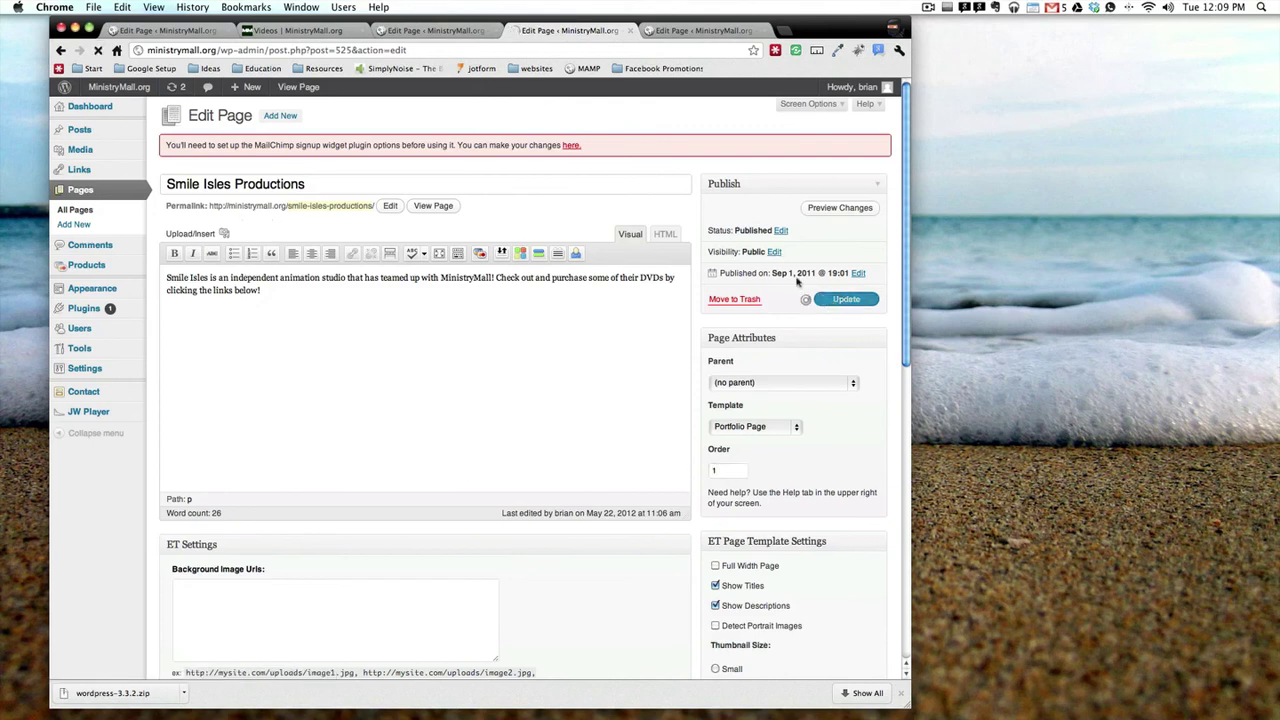
Step: Set the DVD Store page's order to 2, update it and switch to the Download Videos page's editor
left_click(448, 34)
double_click(726, 470)
type("2")
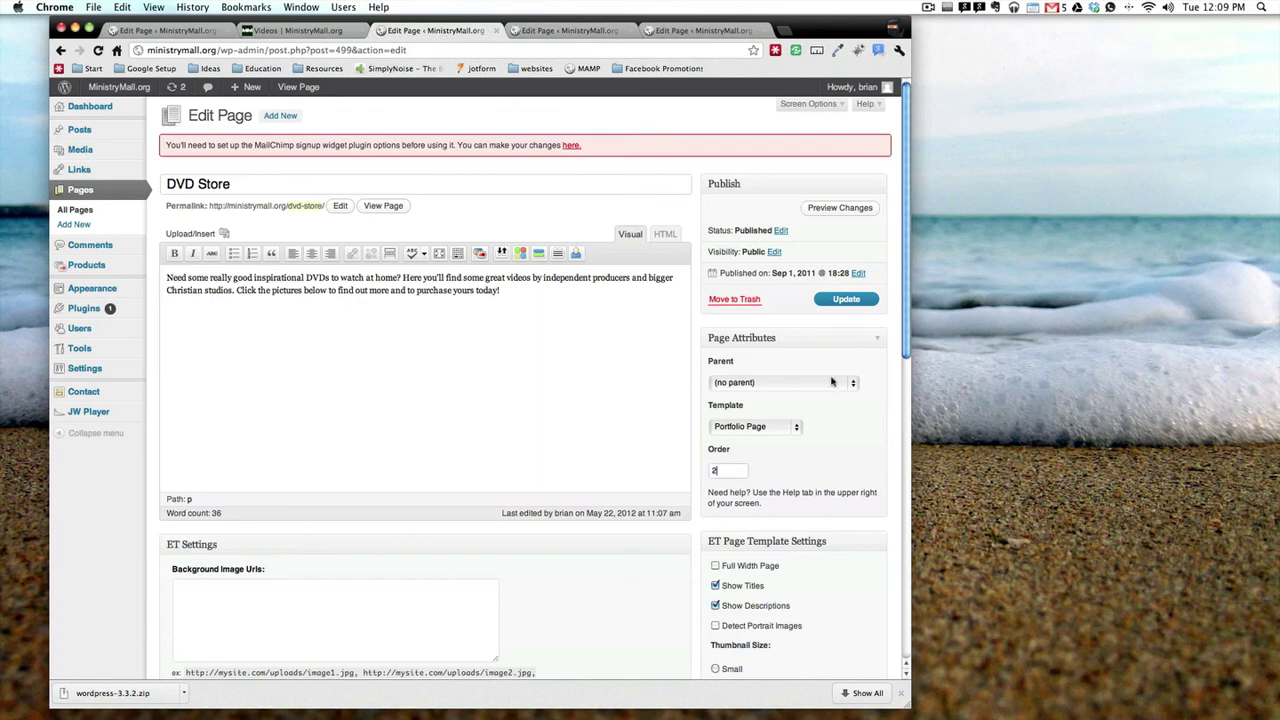
left_click(846, 299)
key("super+5")
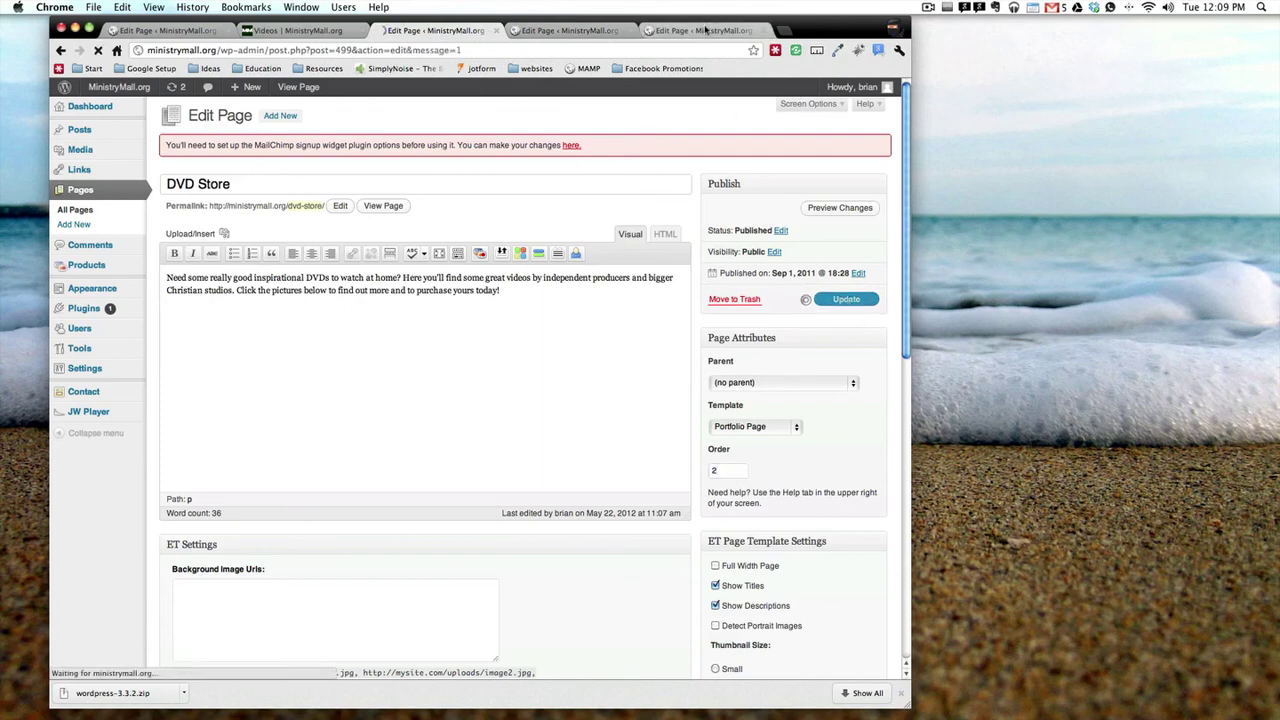
Step: Set the Download Videos page's order to 3, update it and reload the public Videos page
left_click(830, 300)
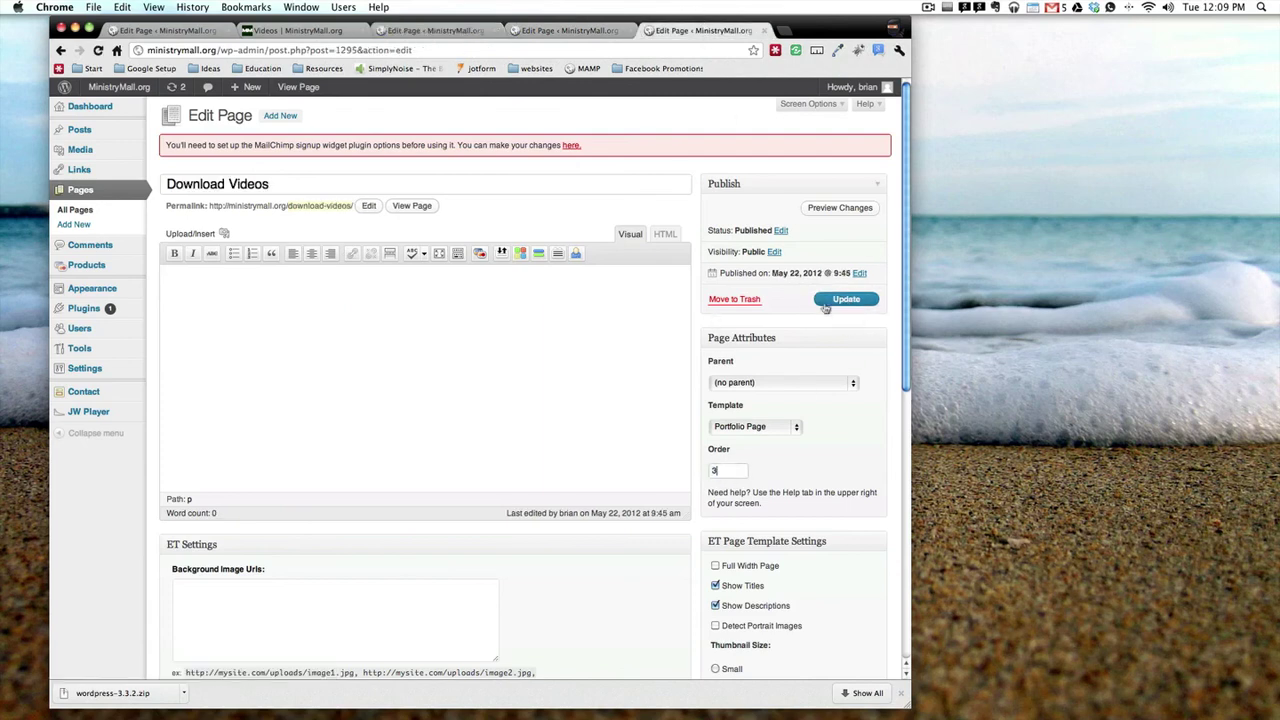
key("super+2")
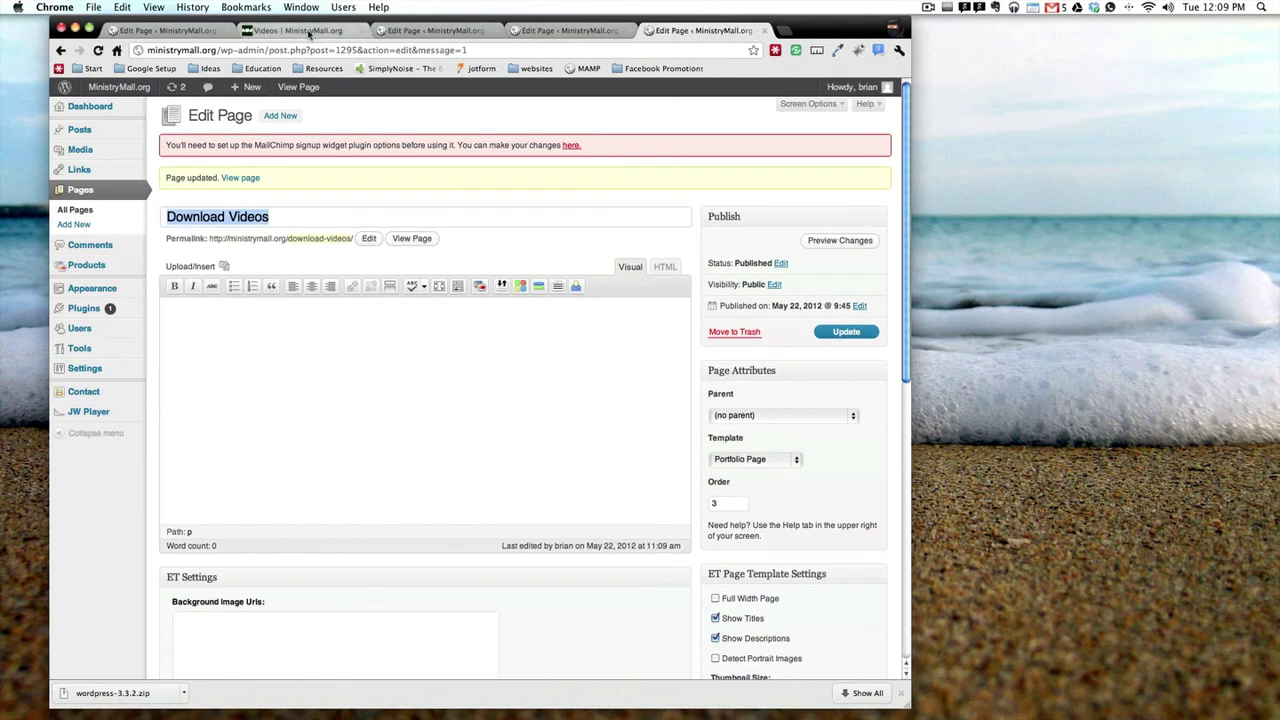
key("super+r")
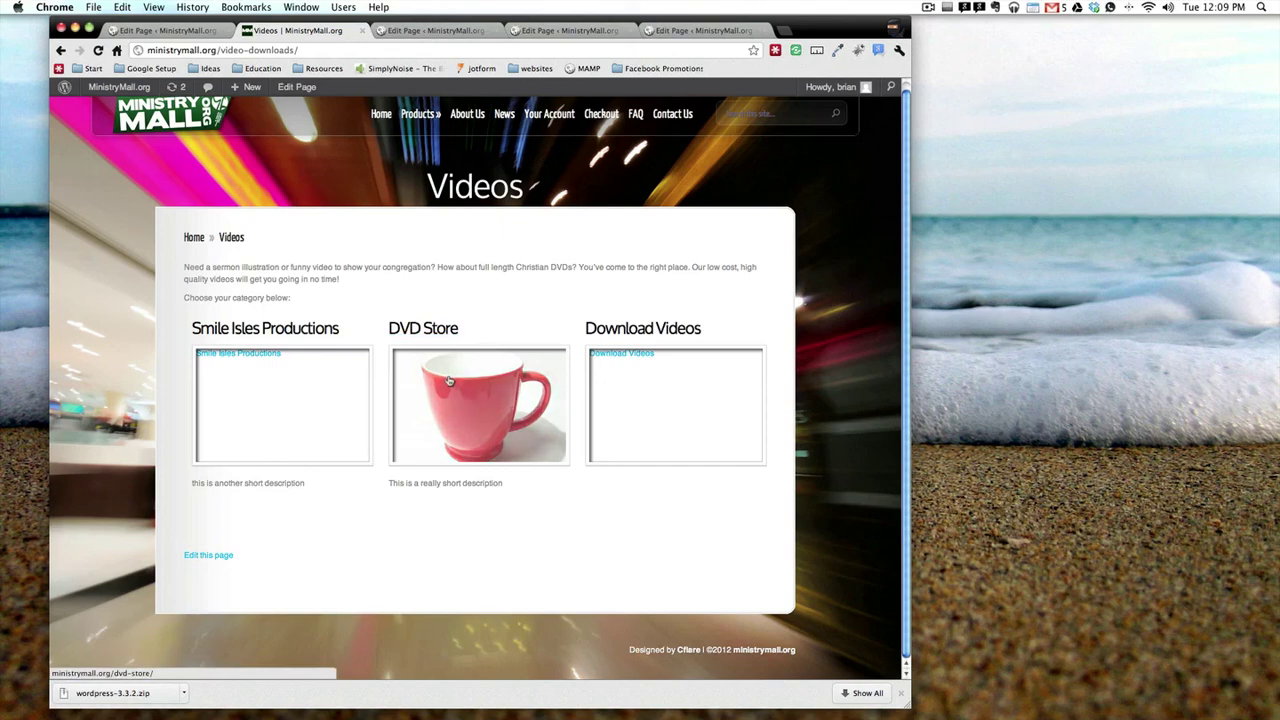
Step: Review the DVD Store page's excerpt, template settings and selected gallery categories in its editor
left_click(430, 30)
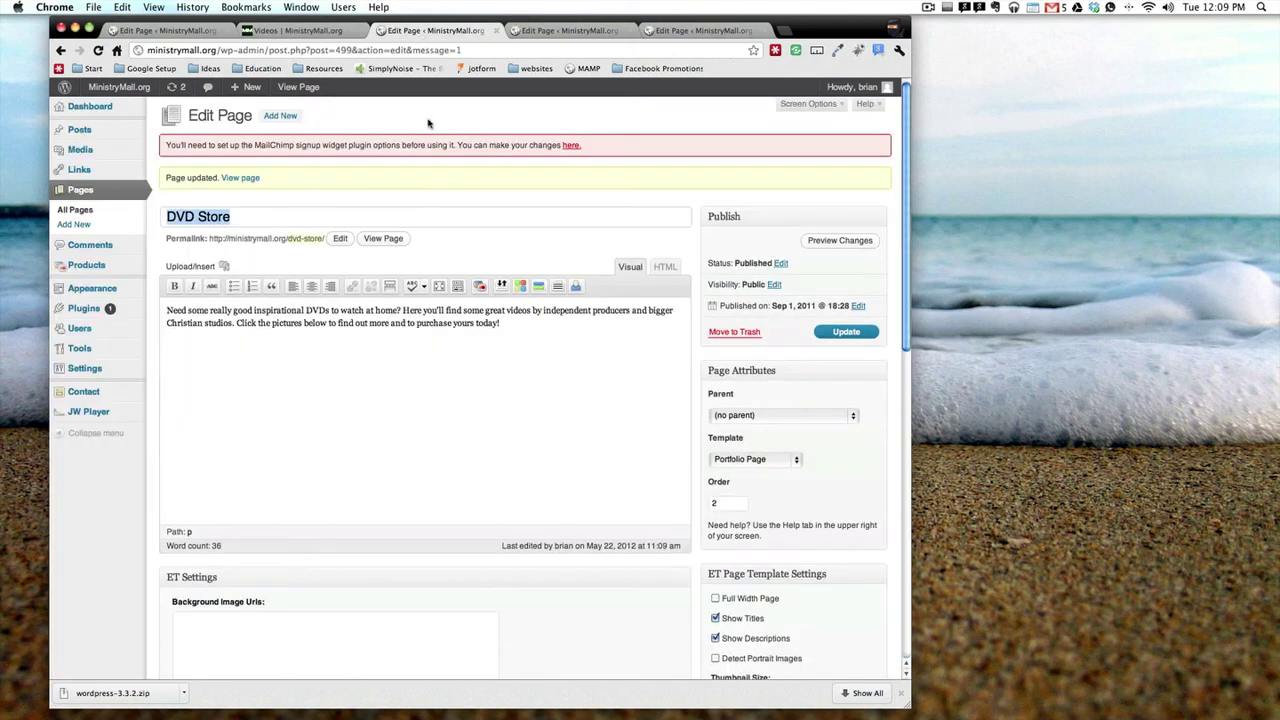
scroll(760, 564, "down", 2)
scroll(787, 565, "down", 10)
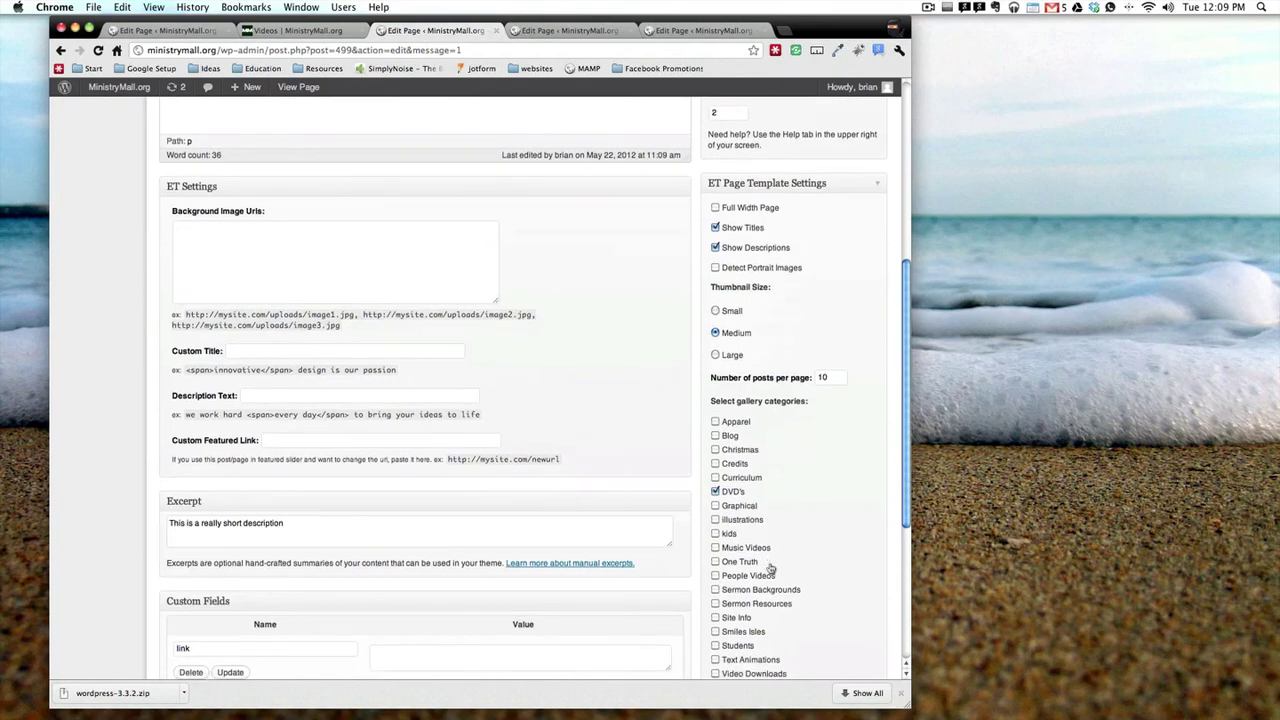
scroll(745, 510, "up", 10)
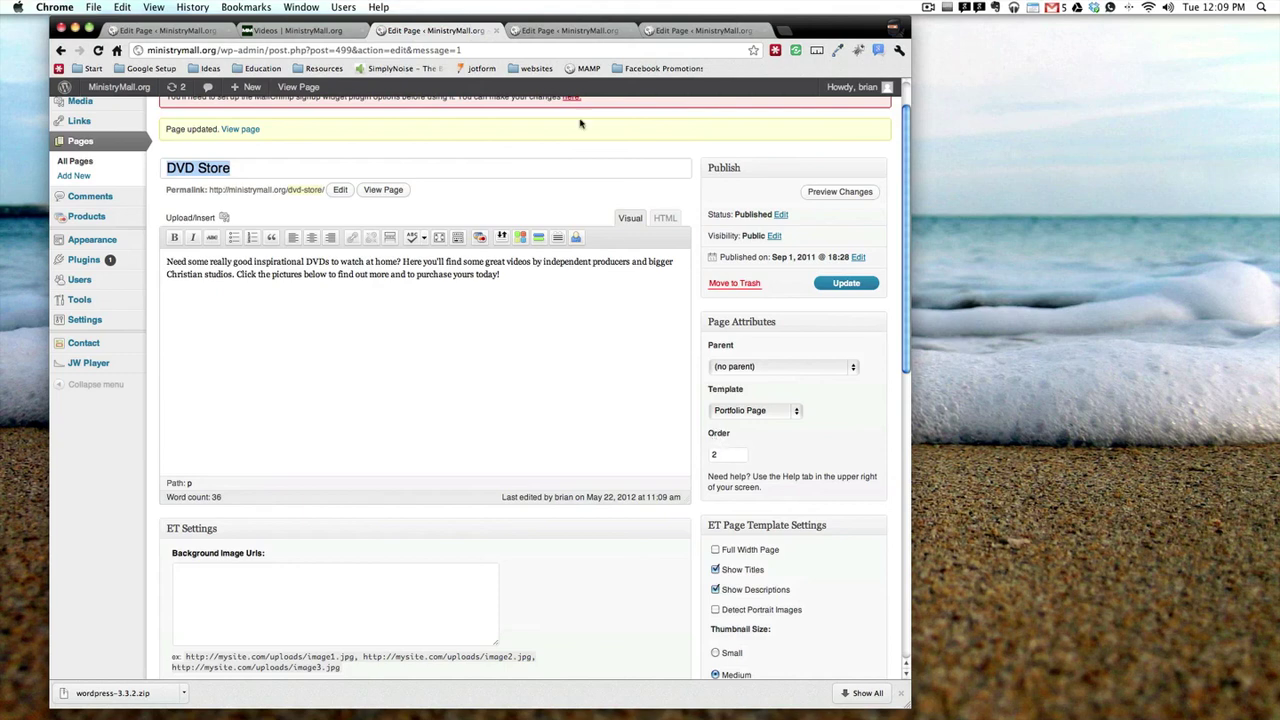
Step: Close the editor tabs of the Smile Isles Productions, Download Videos and DVD Store pages and return to the Videos page
left_click(565, 31)
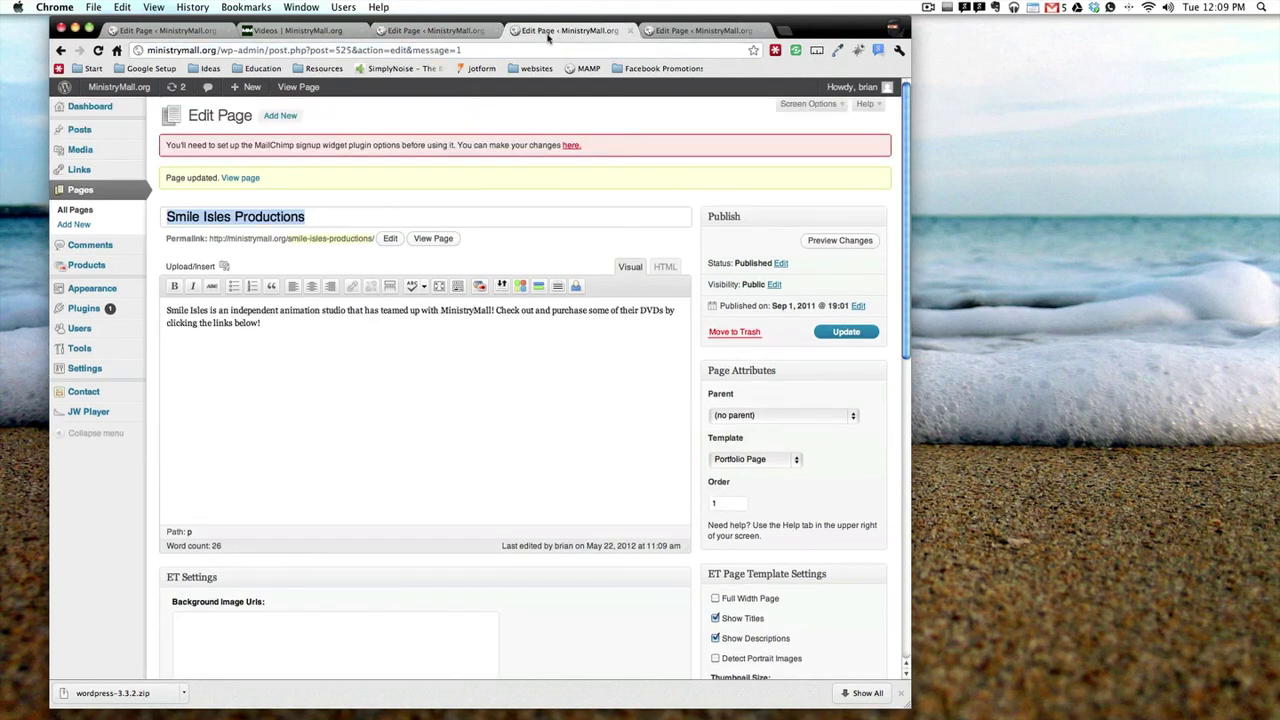
left_click(630, 31)
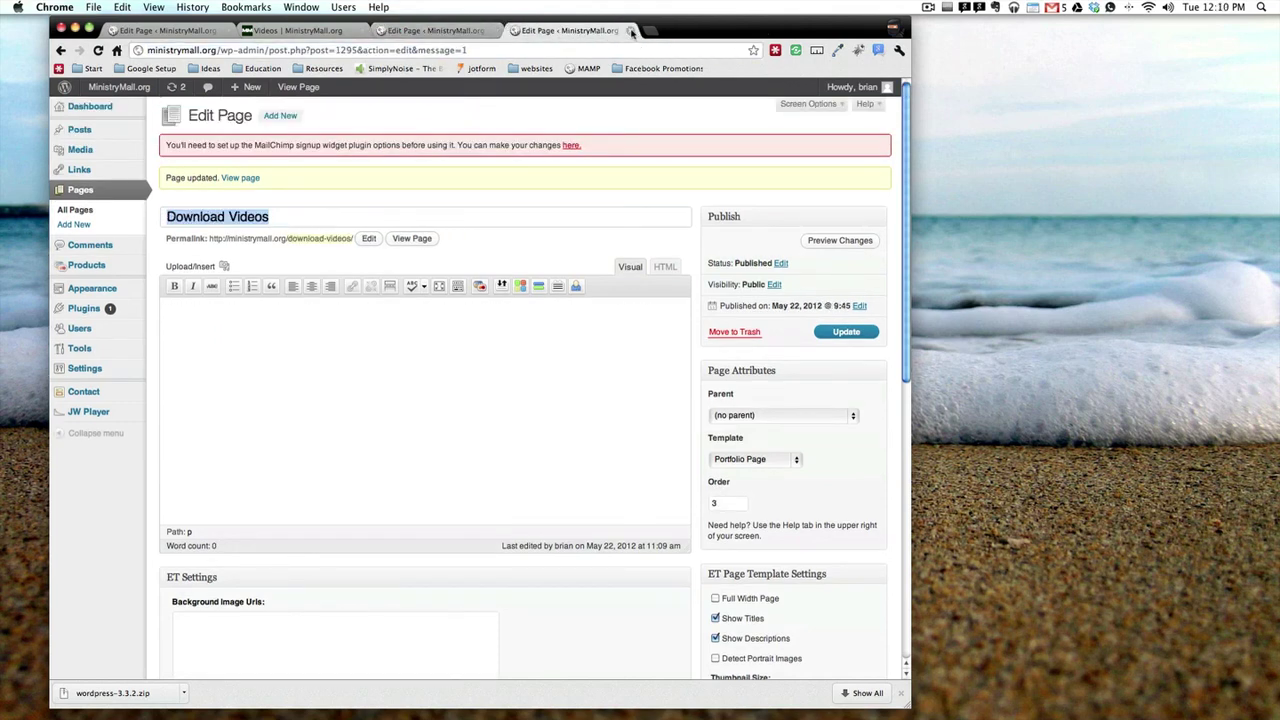
left_click(631, 31)
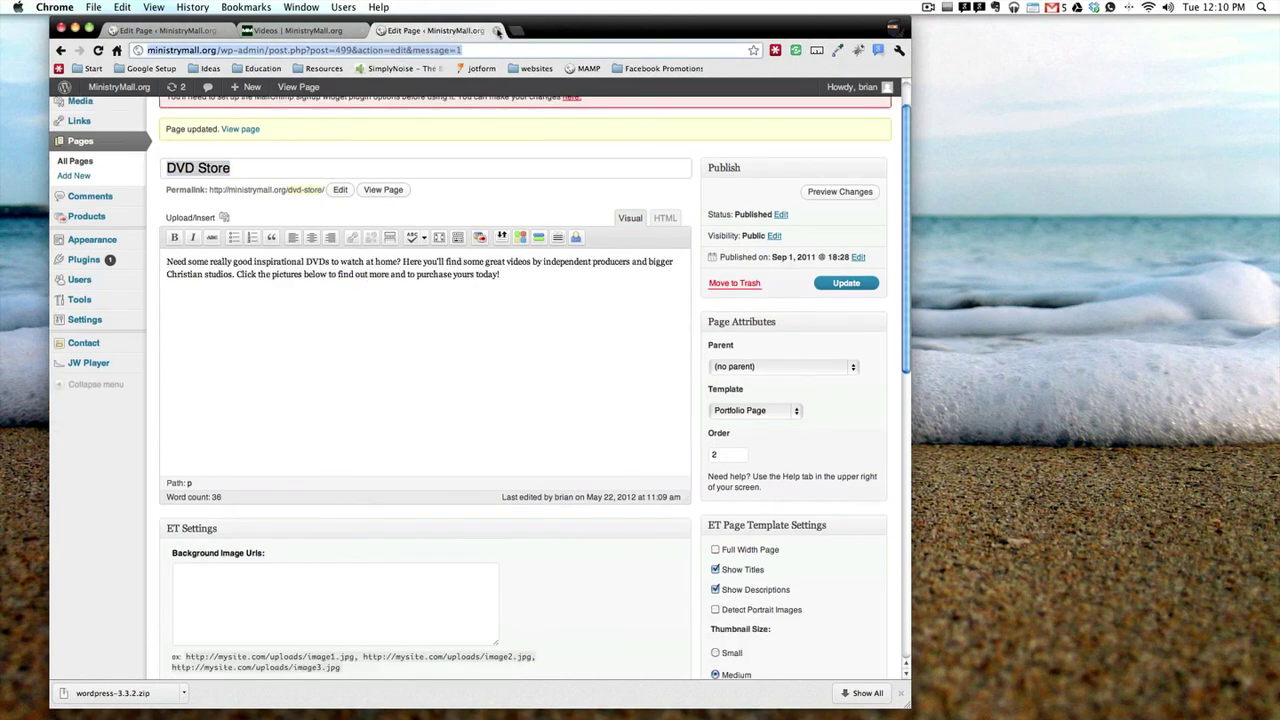
left_click(497, 31)
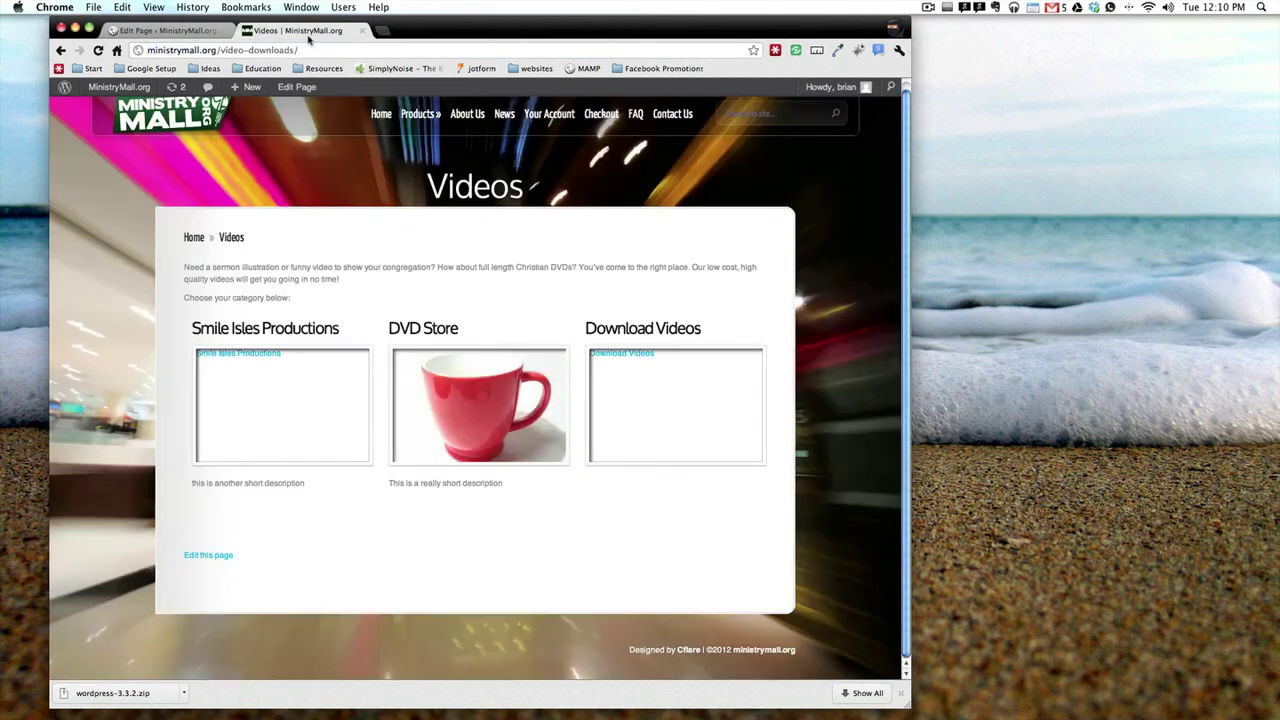